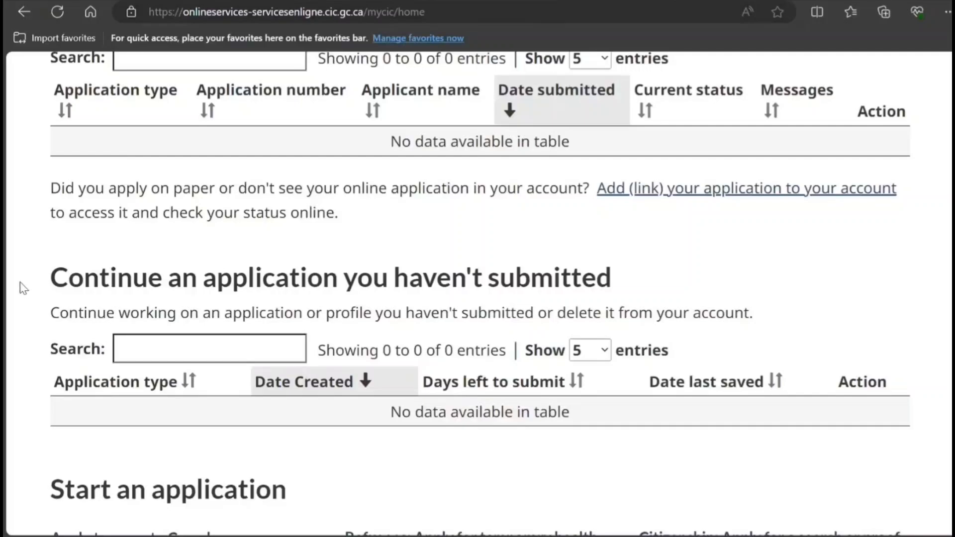
# - Open the visitor visa, study or work permit eligibility check under 'Apply to come to Canada'
pyautogui.scroll(-3, 20, 286)
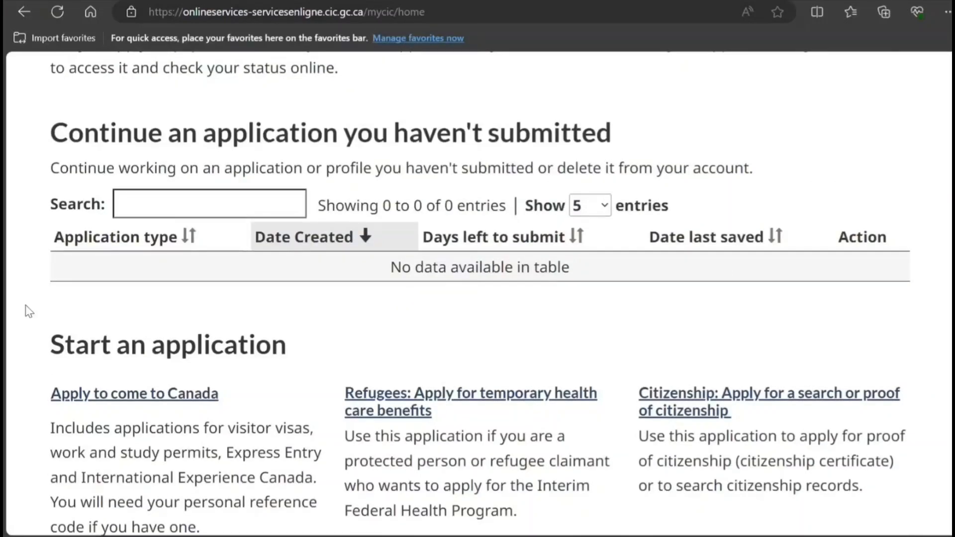
pyautogui.click(183, 404)
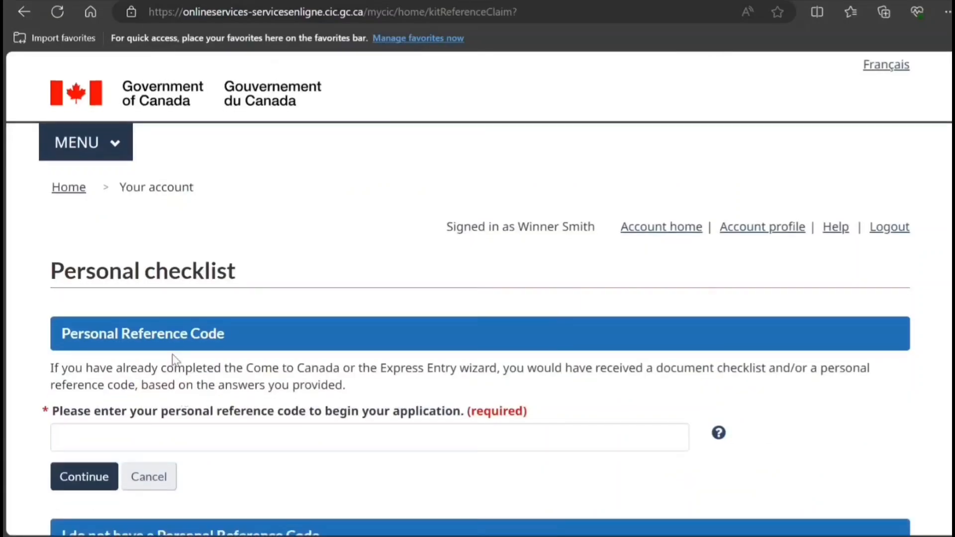
pyautogui.scroll(-5, 175, 360)
pyautogui.scroll(-3, 175, 360)
pyautogui.click(169, 279)
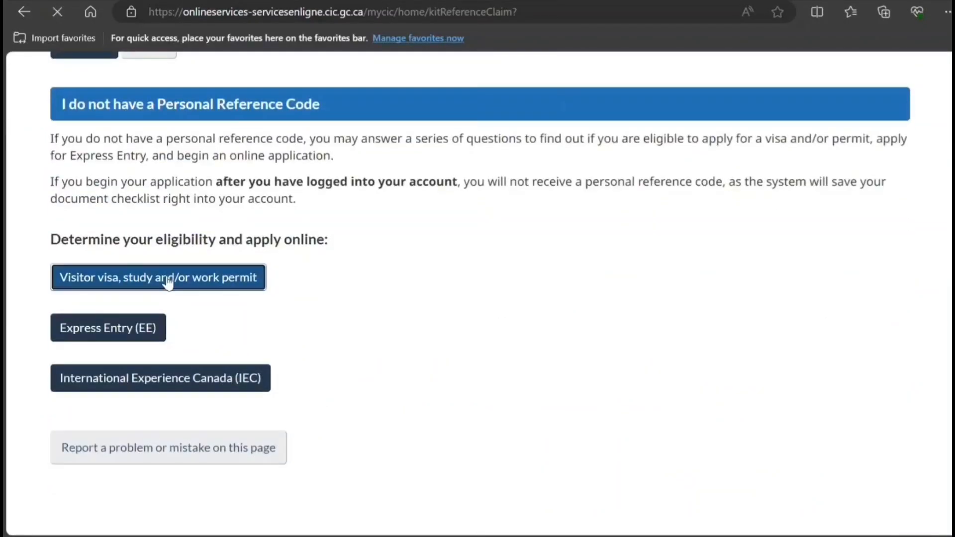
pyautogui.scroll(-3, 171, 283)
# - Choose Work as the purpose and a temporary stay of more than 6 months
pyautogui.click(167, 225)
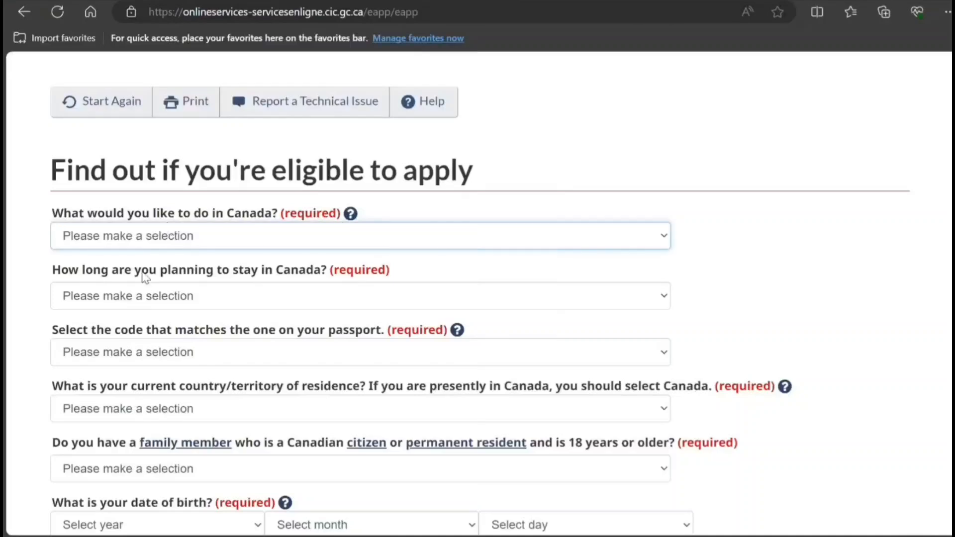
pyautogui.click(144, 319)
pyautogui.click(180, 303)
pyautogui.click(179, 352)
pyautogui.scroll(-3, 180, 343)
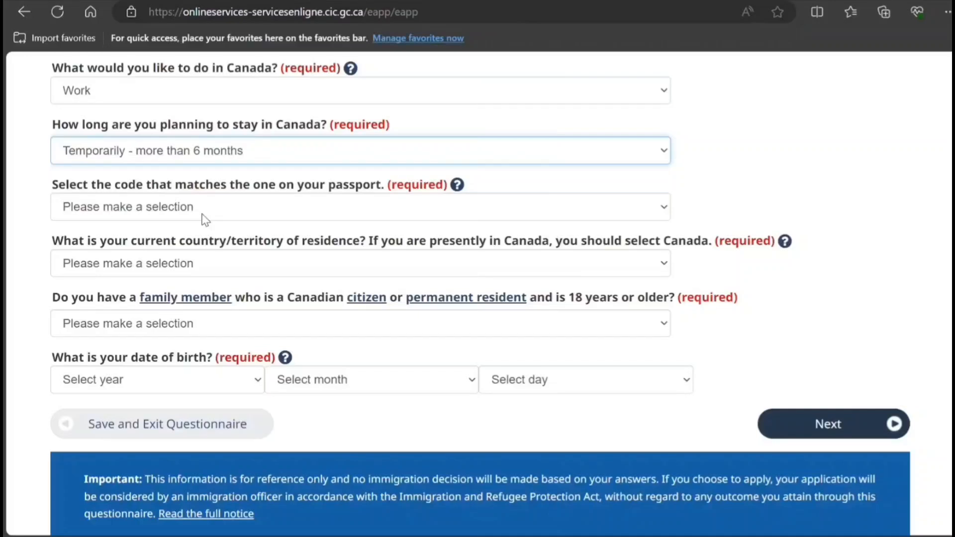
# - Set passport code IND (India), residence India, and No Canadian family member
pyautogui.click(206, 219)
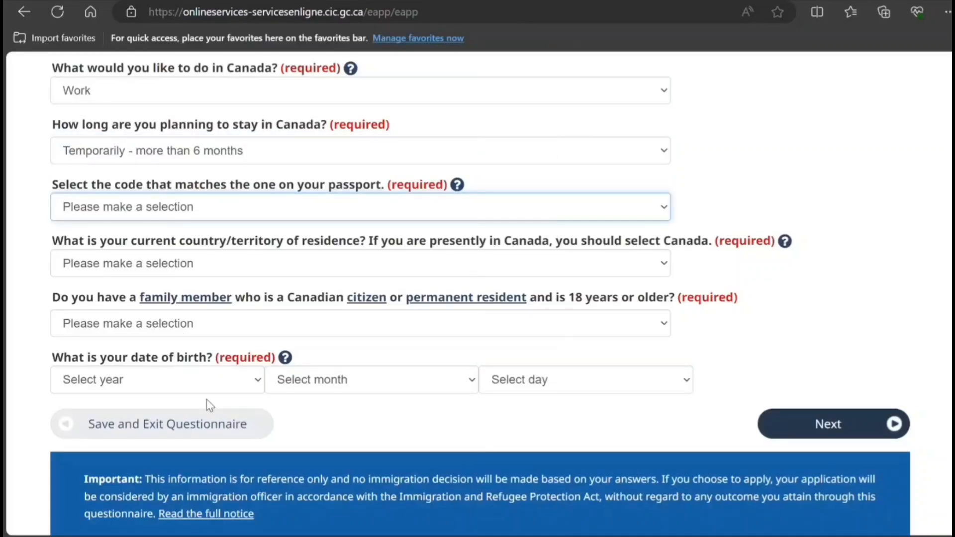
pyautogui.write('irin')
pyautogui.press('Tab')
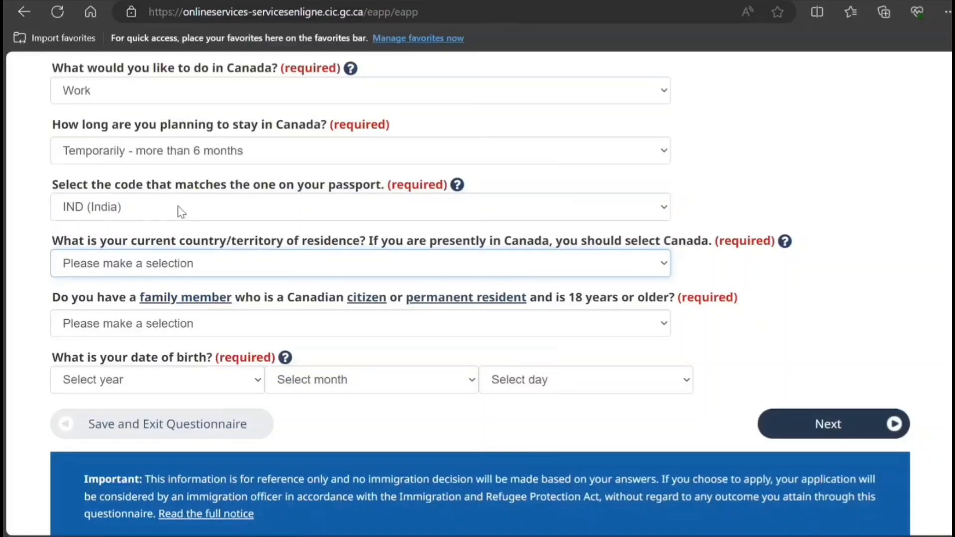
pyautogui.write('in')
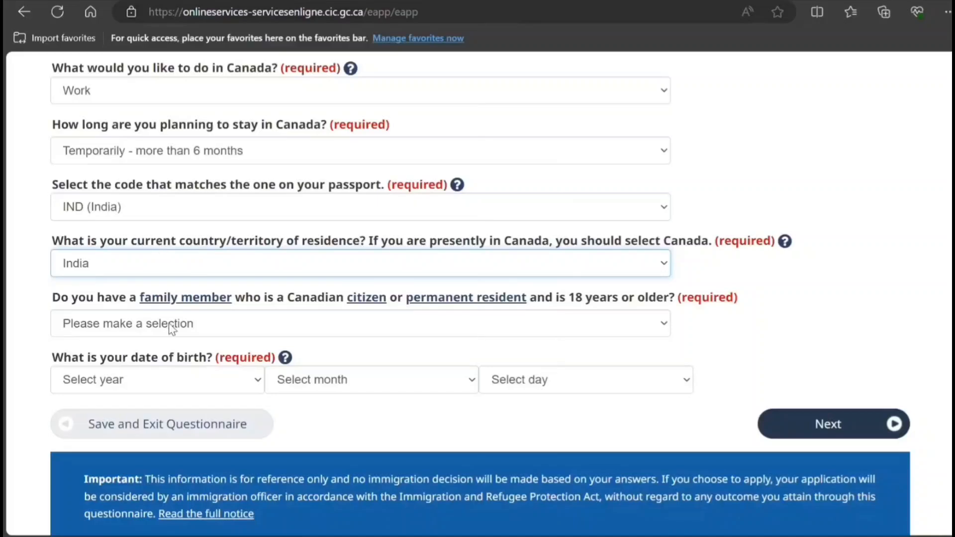
pyautogui.press('Tab')
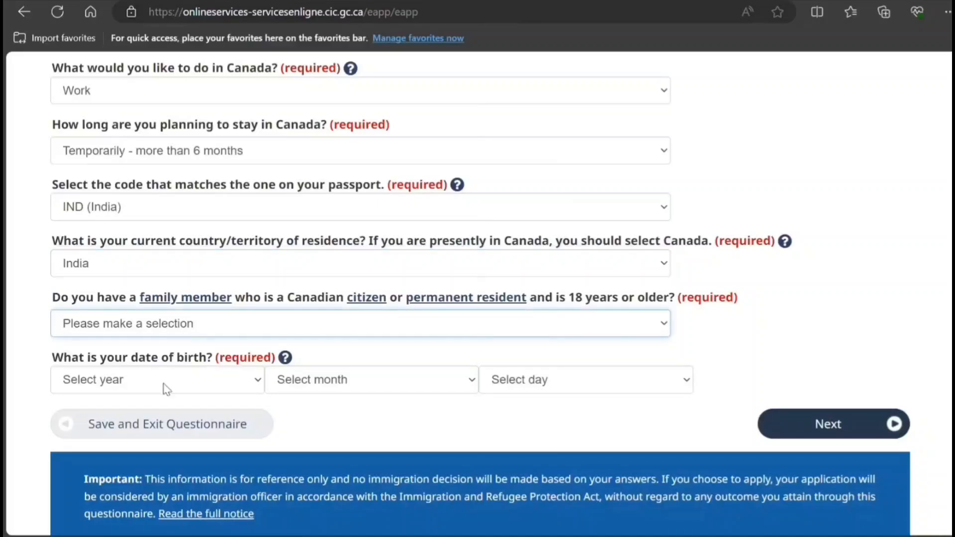
pyautogui.write('n')
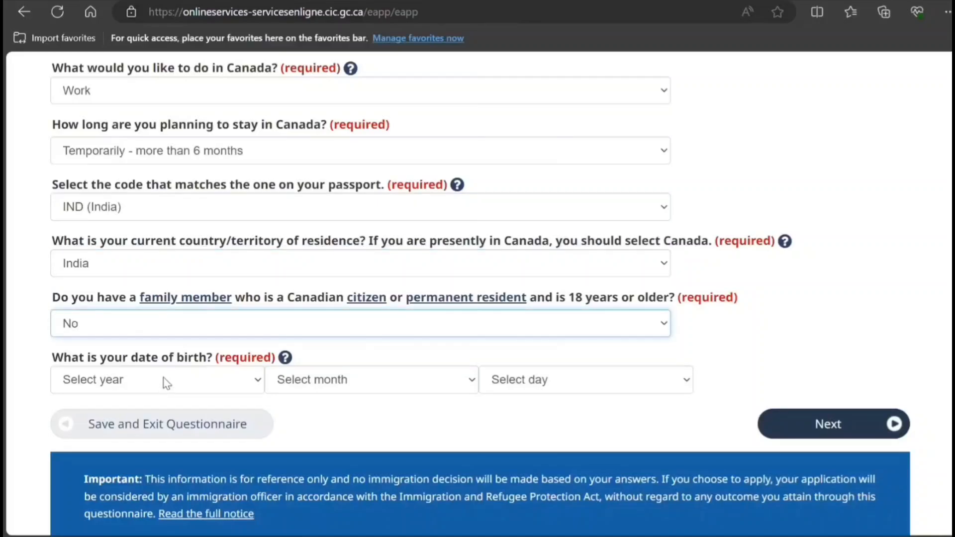
# - Enter birth date 1998 / August / 15 and submit the first page
pyautogui.press('Tab')
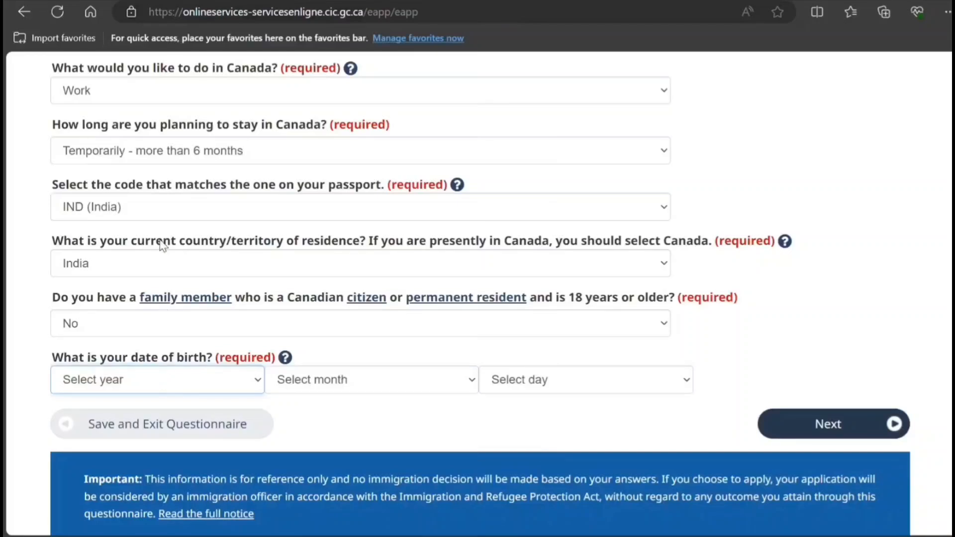
pyautogui.write('1998')
pyautogui.press('Tab')
pyautogui.write('august')
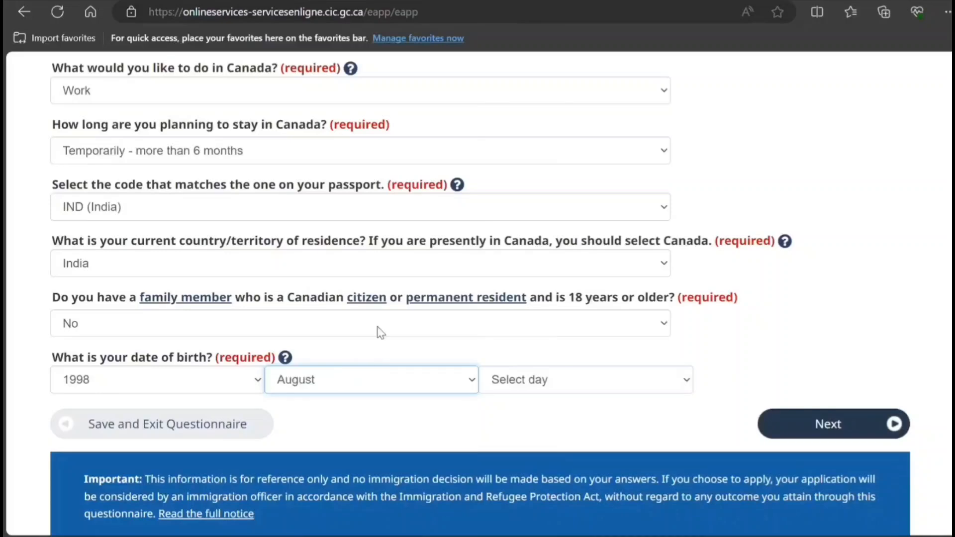
pyautogui.press('Tab')
pyautogui.write('15')
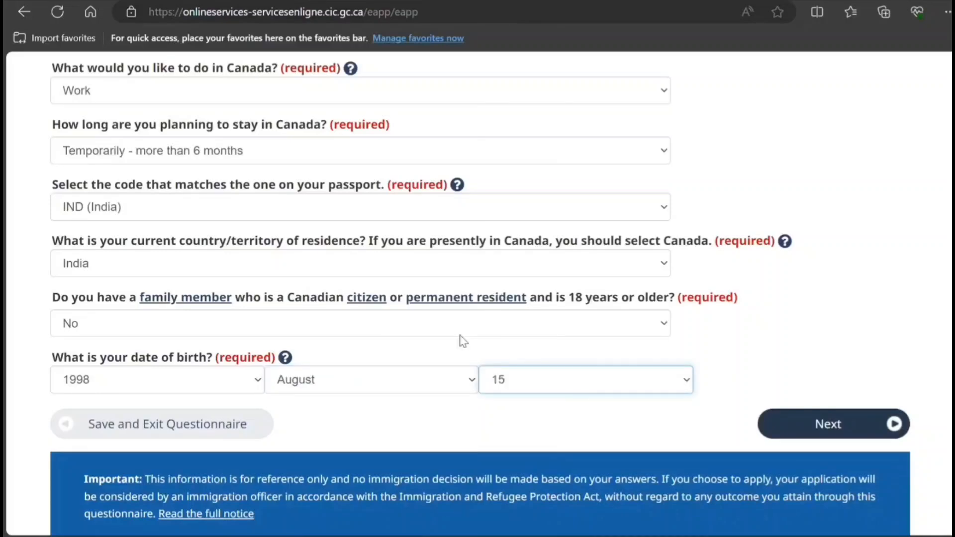
pyautogui.scroll(-3, 463, 341)
pyautogui.click(803, 279)
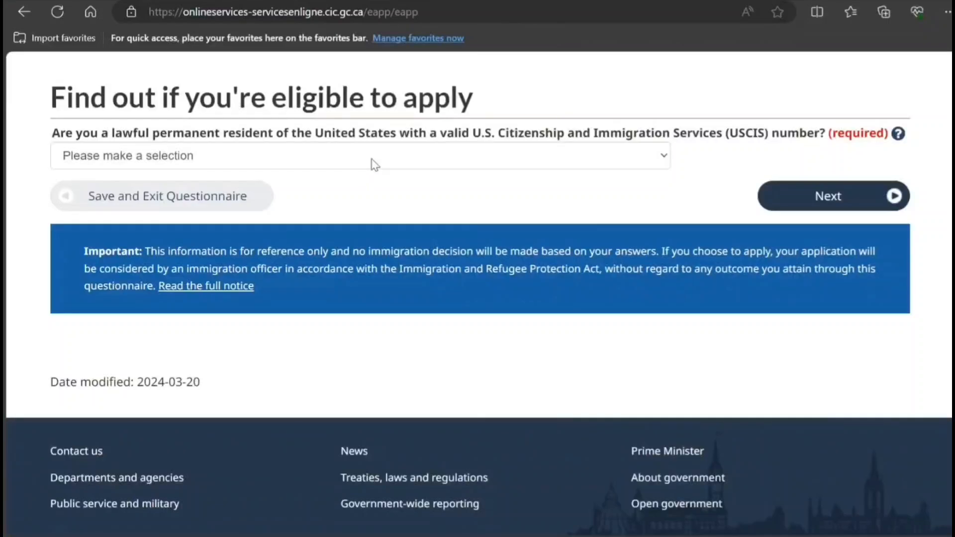
# - Answer No to the pending question and continue to the next page
pyautogui.click(374, 164)
pyautogui.click(341, 209)
pyautogui.click(823, 196)
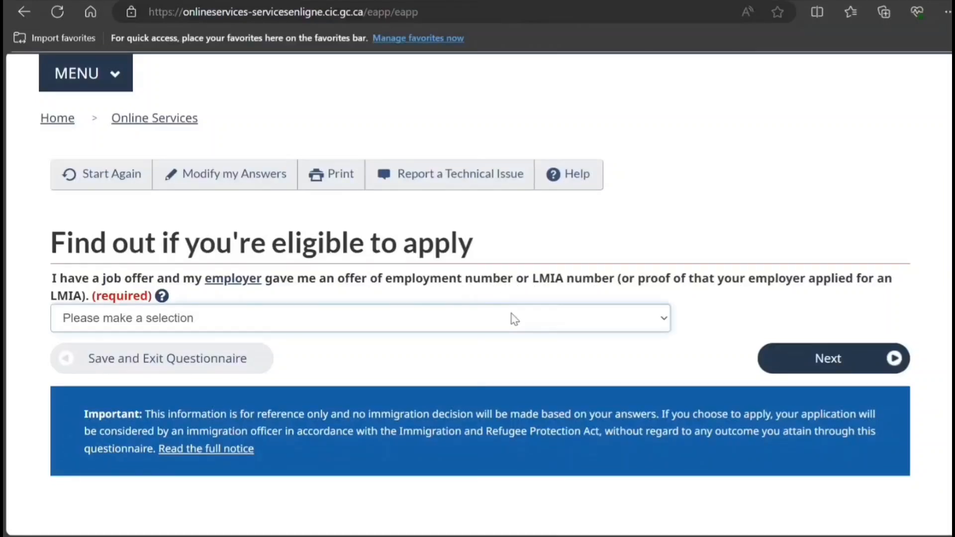
# - Answer Yes to having a job offer with an employment offer or LMIA number
pyautogui.click(446, 359)
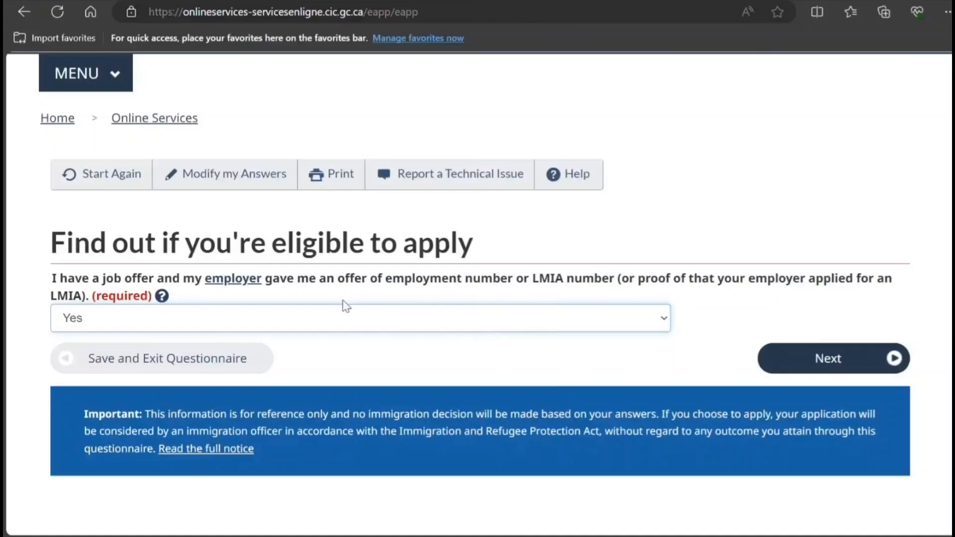
pyautogui.scroll(-4, 369, 326)
pyautogui.click(797, 145)
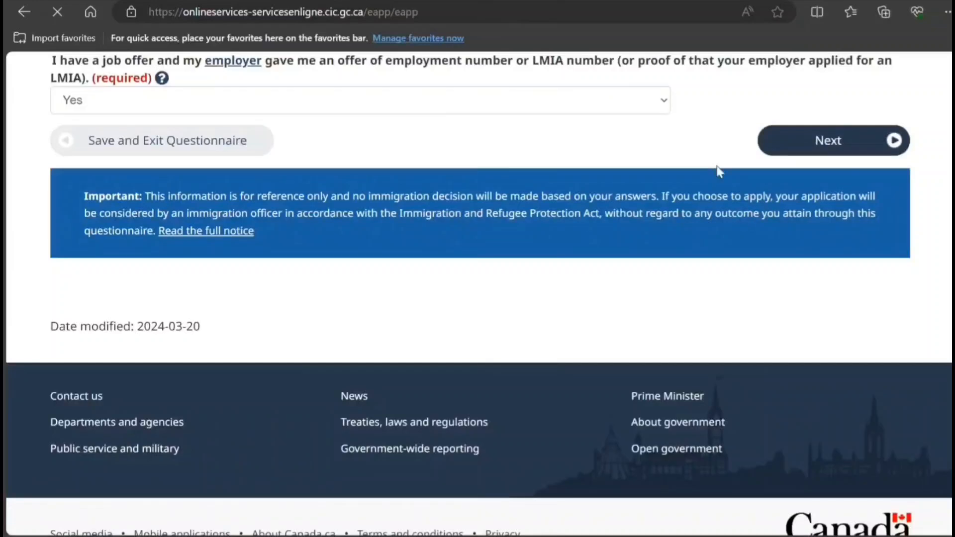
pyautogui.click(411, 379)
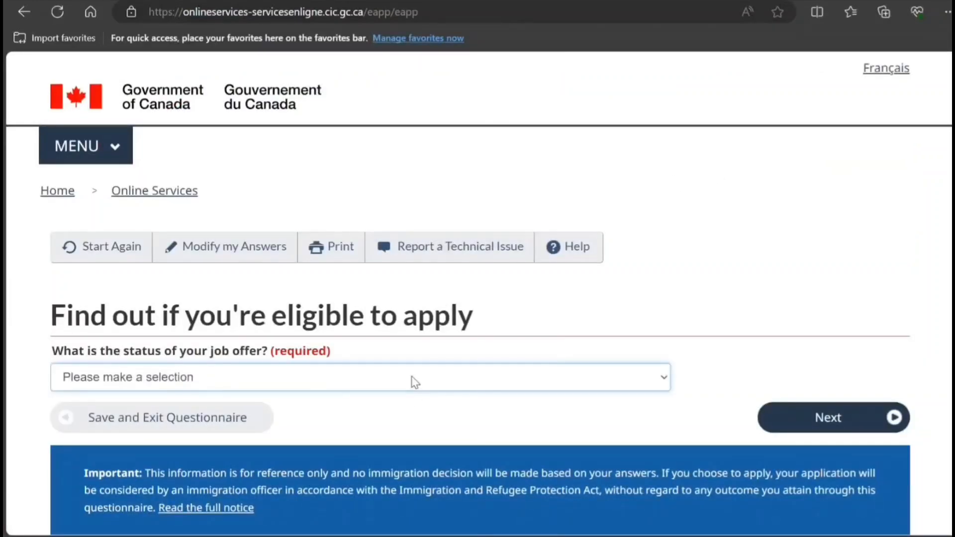
# - Set the job offer status to 'Temporary - at least one year' and continue
pyautogui.click(357, 432)
pyautogui.scroll(-3, 652, 322)
pyautogui.click(804, 273)
pyautogui.scroll(-4, 450, 291)
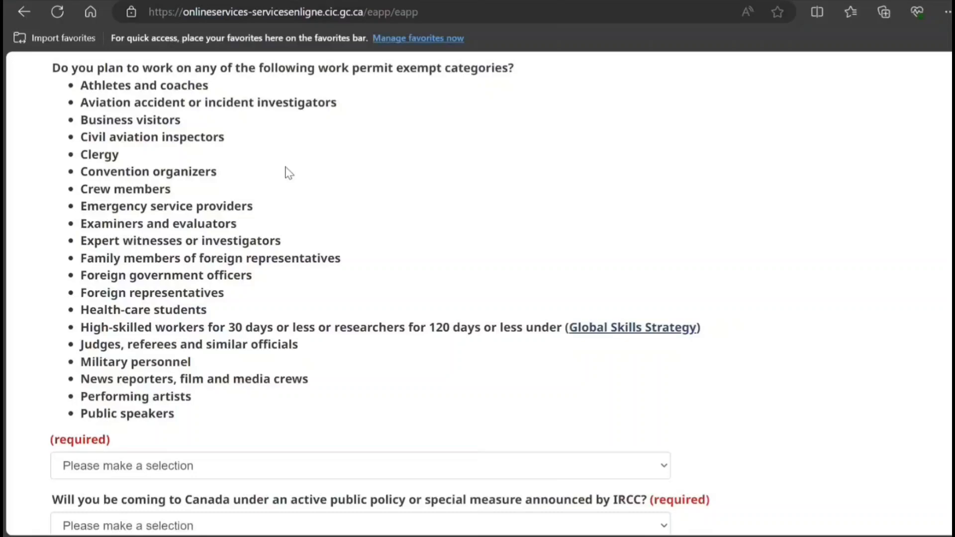
pyautogui.scroll(-5, 288, 174)
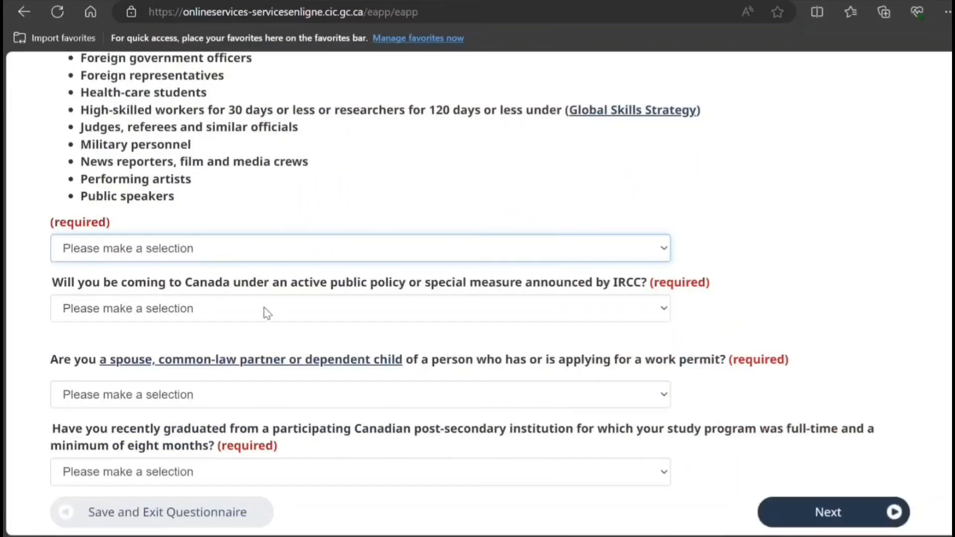
# - Answer No to exempt categories, public policy, spouse/dependent child and recent graduate questions
pyautogui.click(264, 307)
pyautogui.click(287, 316)
pyautogui.click(273, 354)
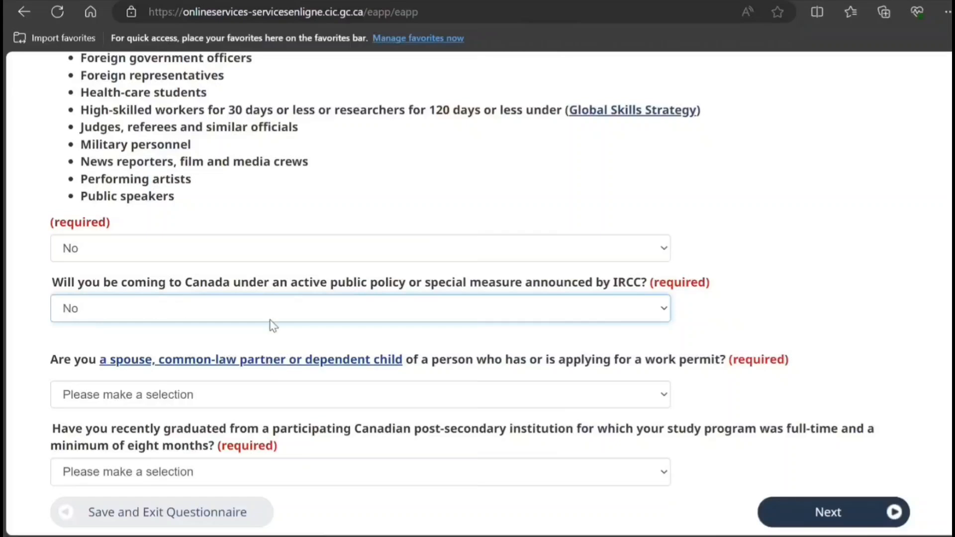
pyautogui.scroll(-3, 273, 326)
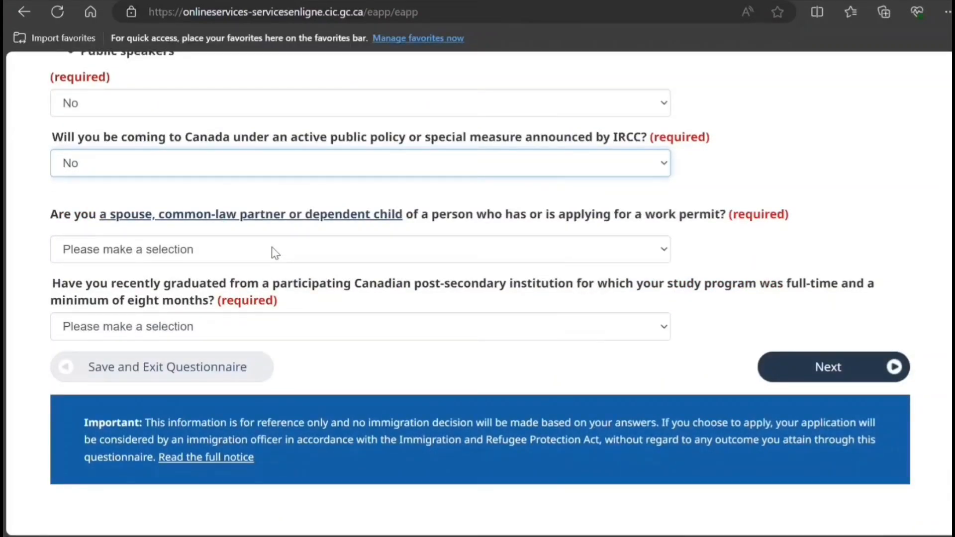
pyautogui.click(275, 253)
pyautogui.click(262, 309)
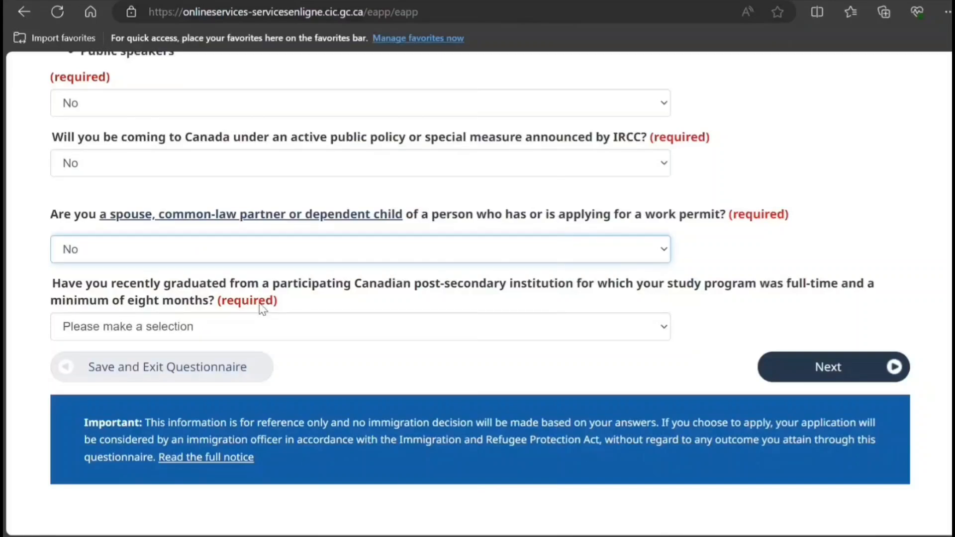
pyautogui.click(288, 328)
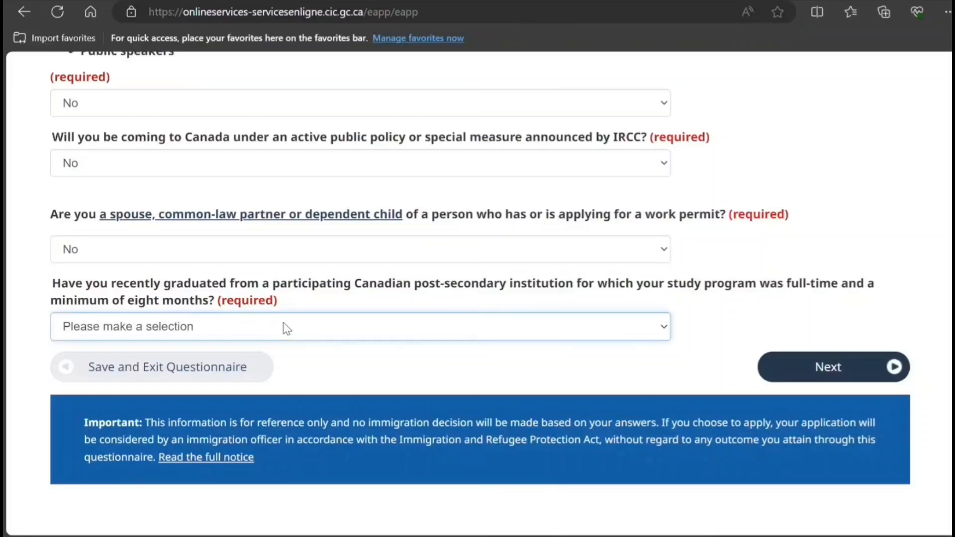
pyautogui.click(278, 359)
pyautogui.scroll(-4, 371, 305)
pyautogui.click(813, 154)
pyautogui.scroll(-3, 390, 232)
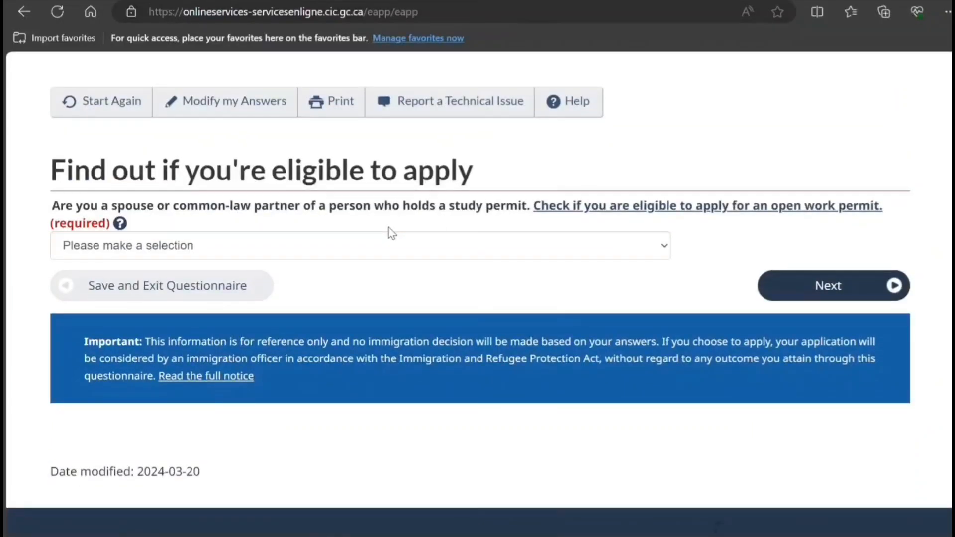
# - Answer No to being the spouse of a study-permit holder
pyautogui.click(397, 247)
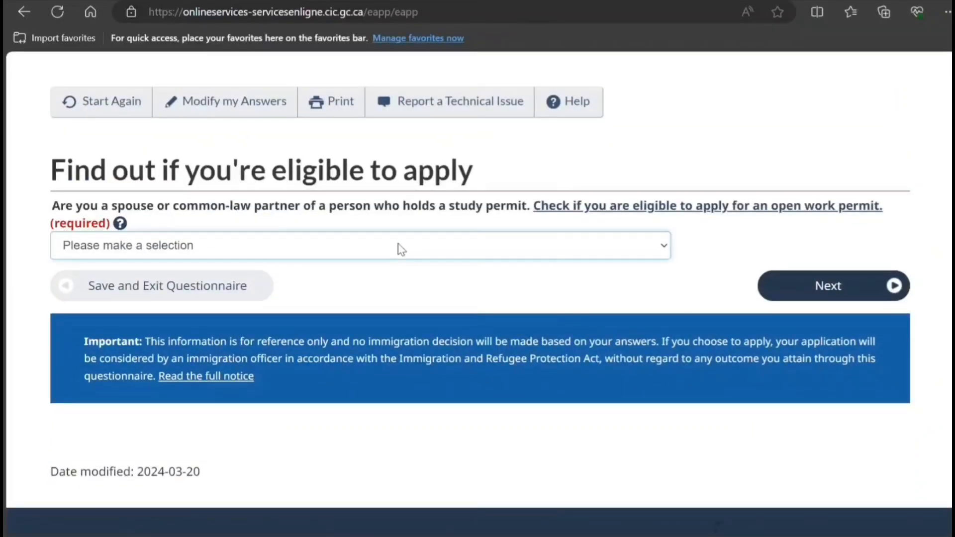
pyautogui.click(408, 302)
pyautogui.click(795, 291)
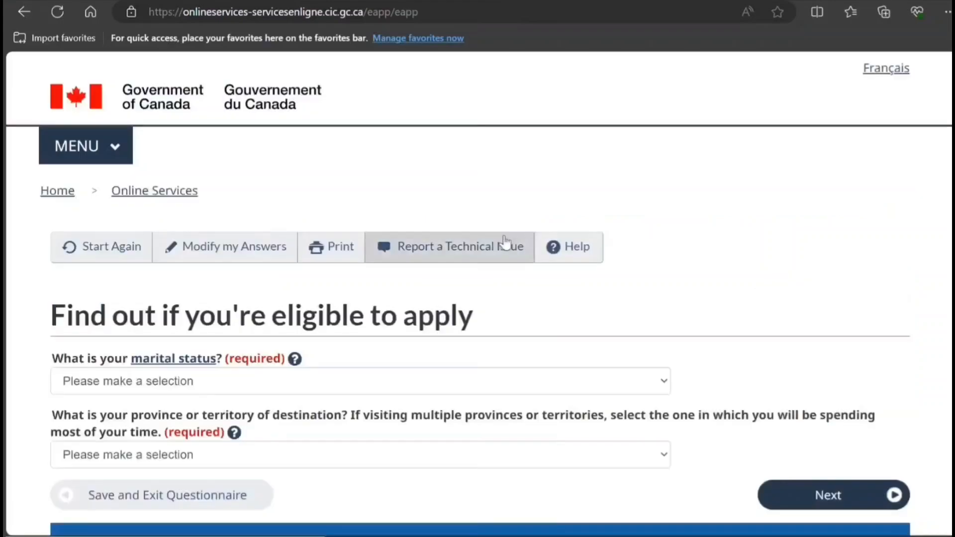
pyautogui.scroll(-3, 398, 279)
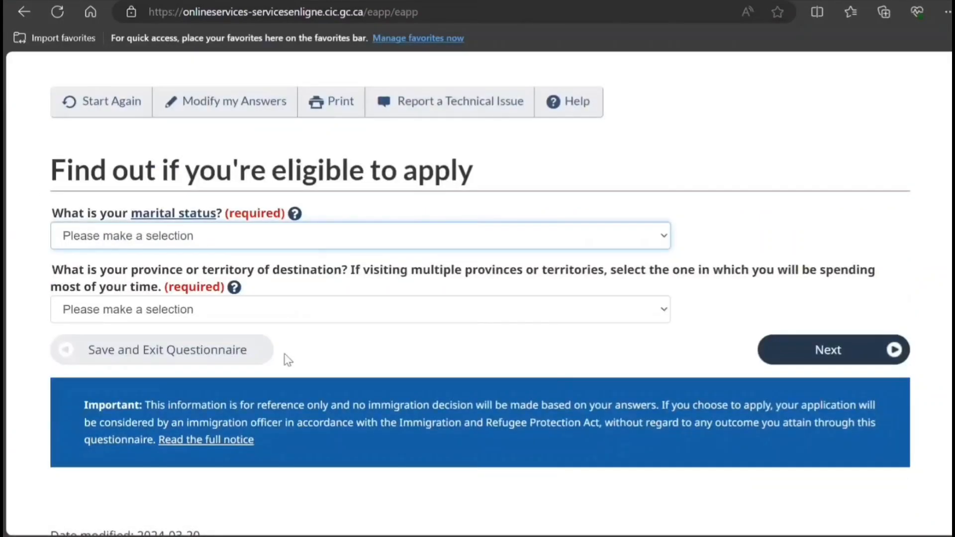
# - Set marital status to Never Married/Single and destination province to Ontario
pyautogui.press('n')
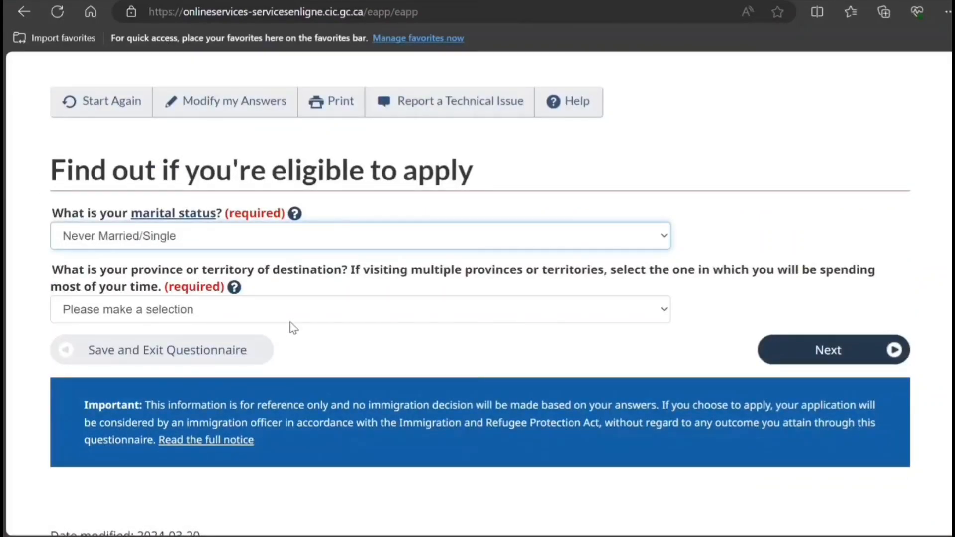
pyautogui.press('Tab')
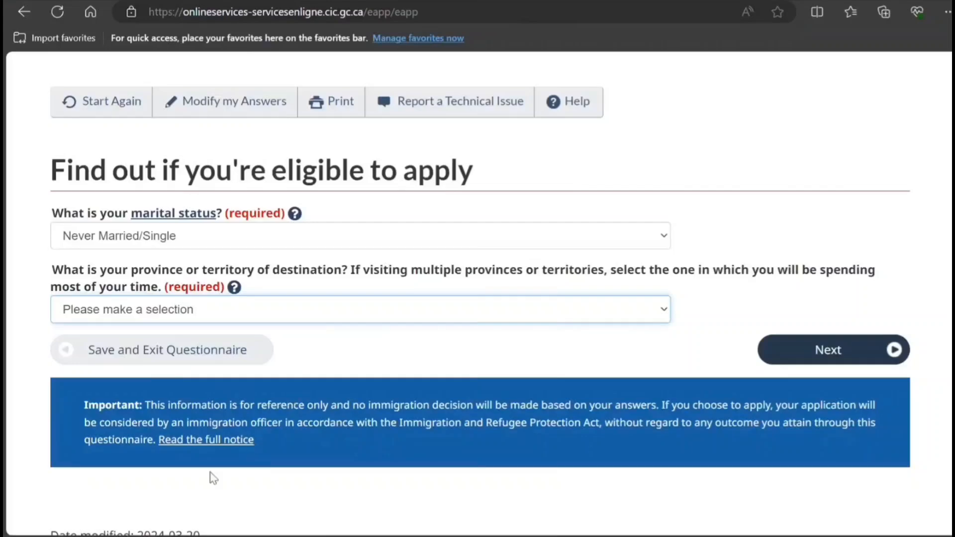
pyautogui.press('o')
pyautogui.scroll(-4, 382, 398)
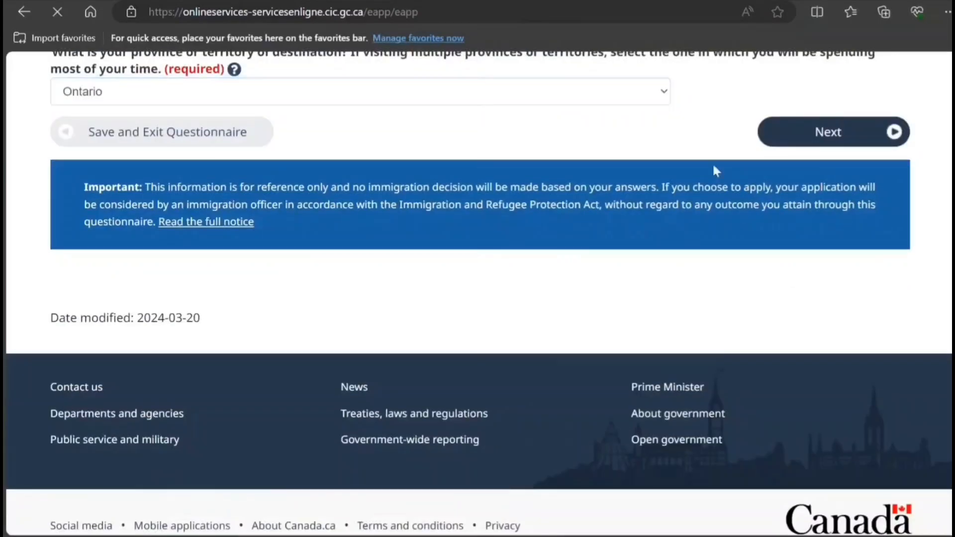
pyautogui.scroll(-4, 295, 252)
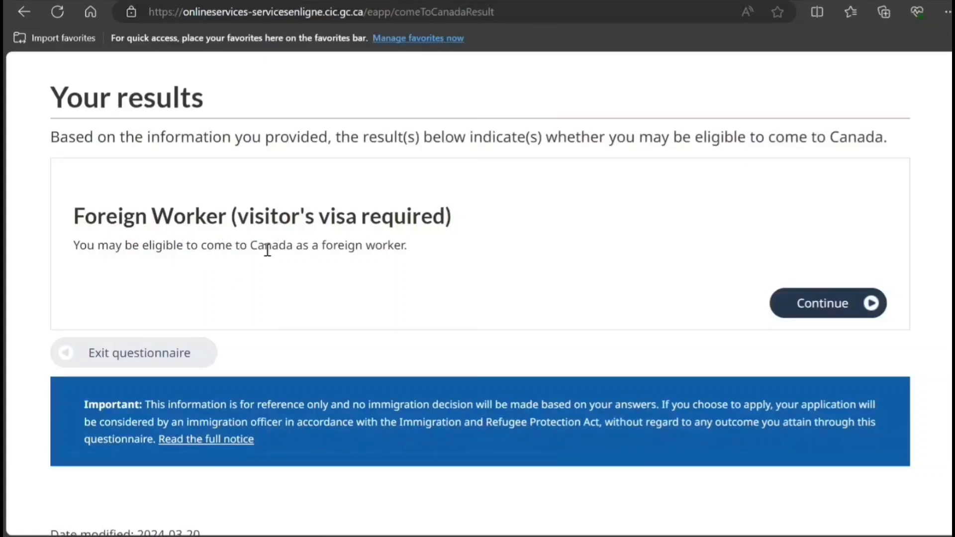
# - Continue past the Foreign Worker result and the 'You are almost there' page
pyautogui.click(817, 309)
pyautogui.scroll(-4, 404, 313)
pyautogui.scroll(-3, 393, 312)
pyautogui.click(853, 256)
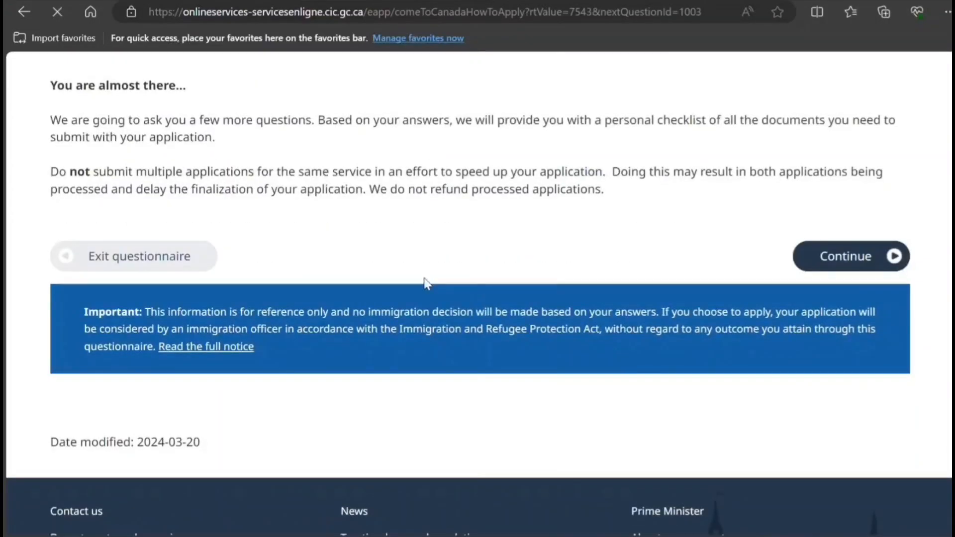
pyautogui.scroll(-3, 420, 292)
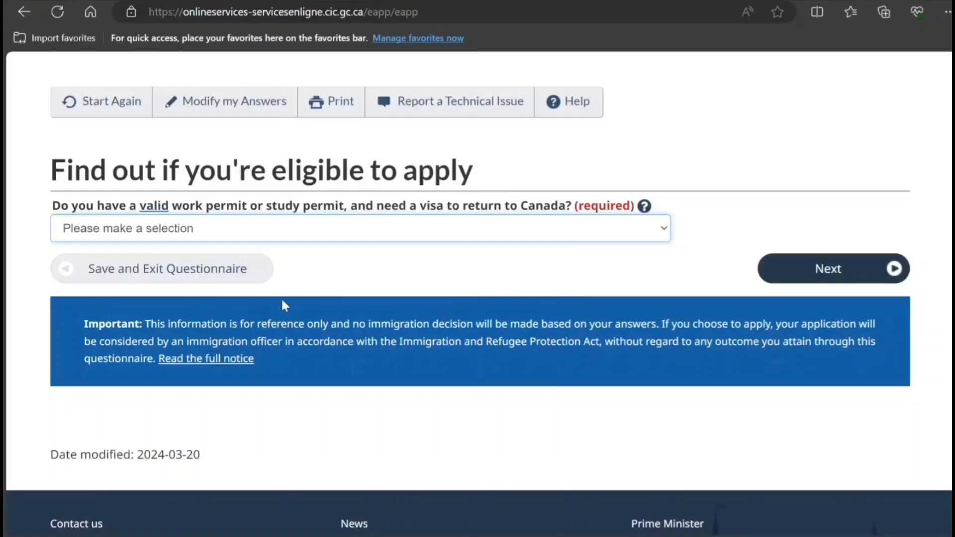
# - Answer the employer-specific work permit question and No to a recent medical exam
pyautogui.click(315, 303)
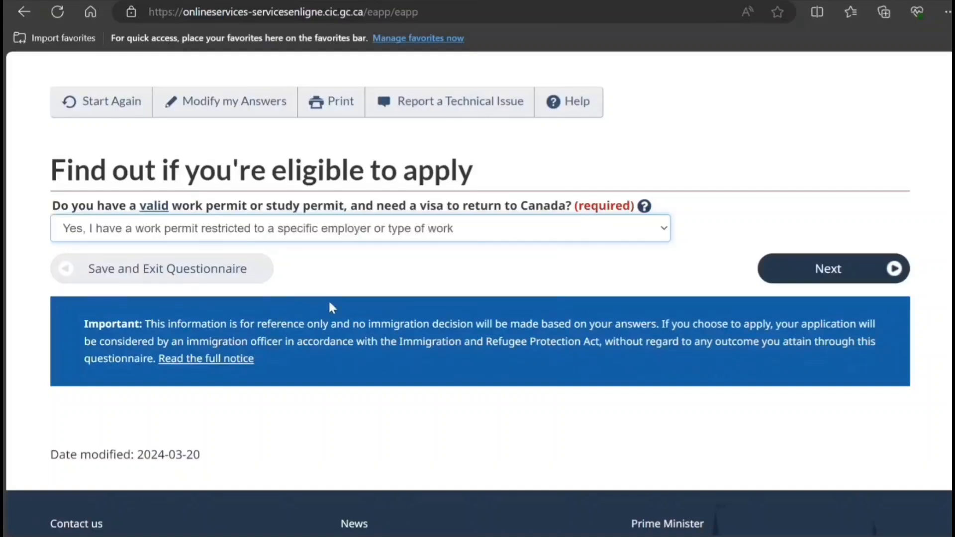
pyautogui.click(816, 287)
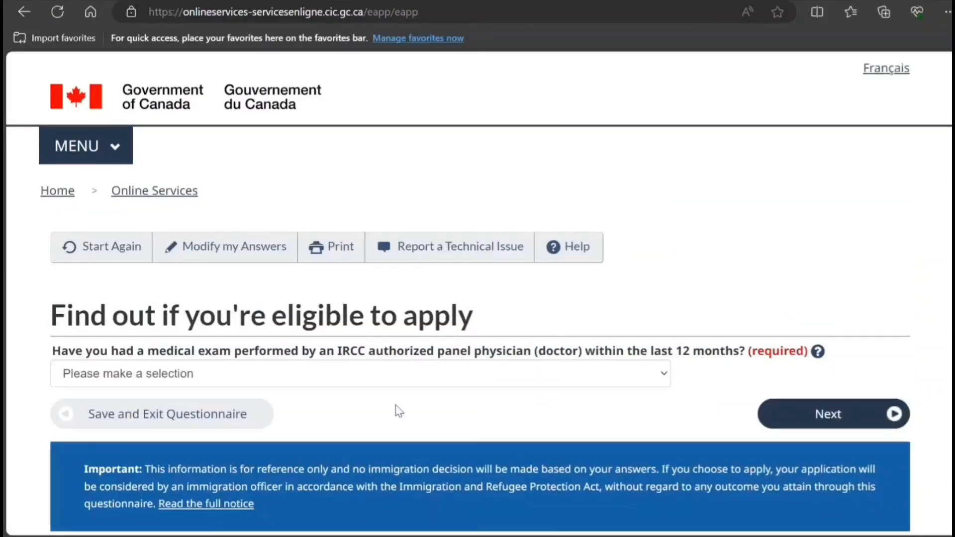
pyautogui.click(434, 382)
pyautogui.click(404, 422)
pyautogui.scroll(-3, 414, 354)
pyautogui.click(852, 276)
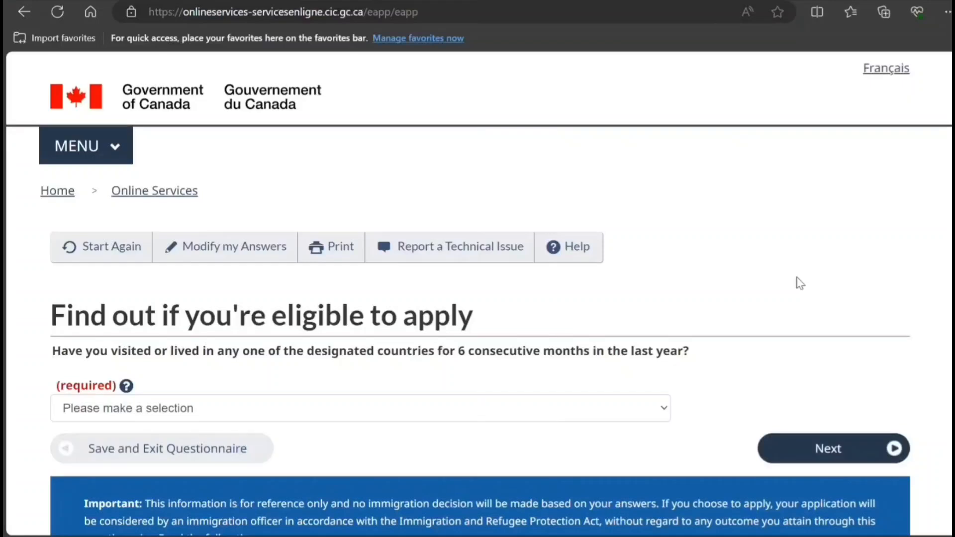
# - Answer No to living in designated countries and to working in the listed jobs
pyautogui.scroll(-3, 441, 430)
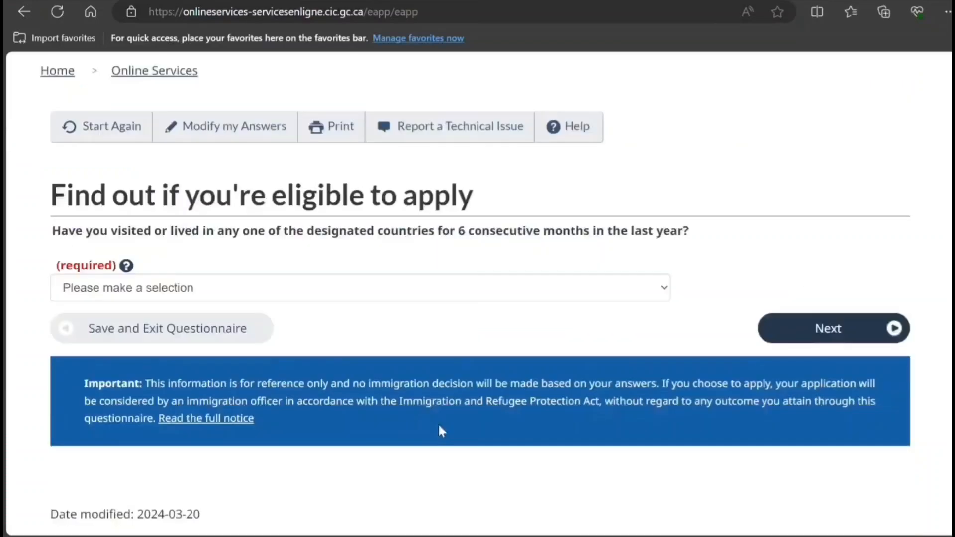
pyautogui.click(453, 271)
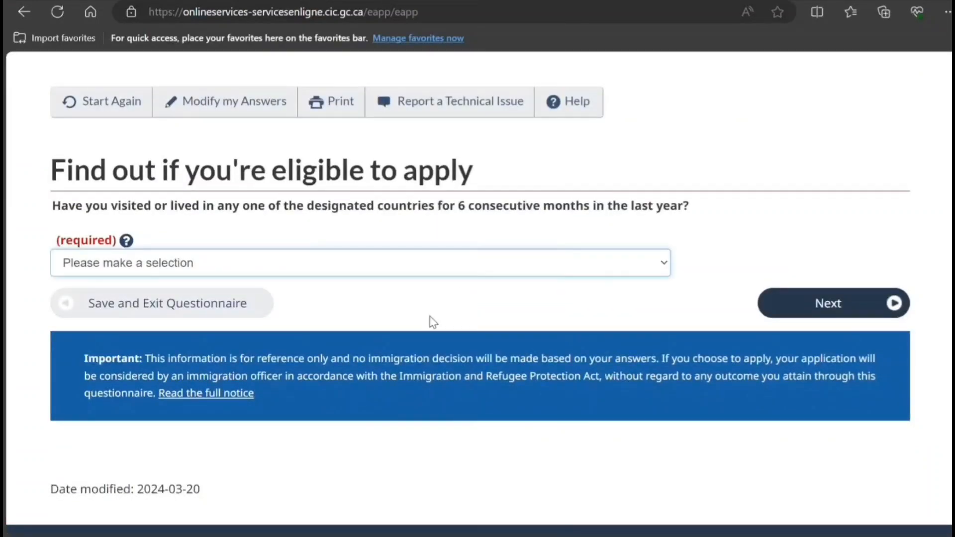
pyautogui.click(433, 318)
pyautogui.click(814, 307)
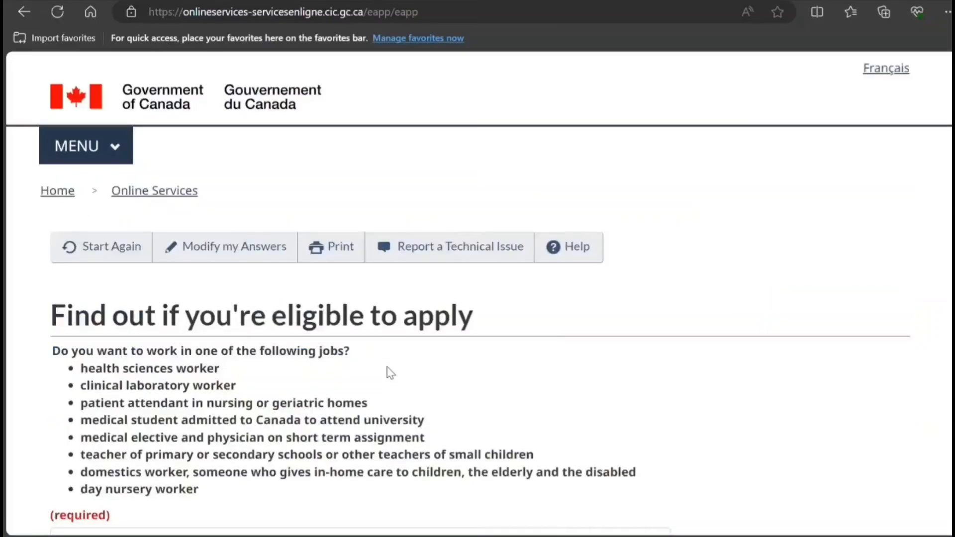
pyautogui.scroll(-3, 387, 368)
pyautogui.scroll(1, 385, 373)
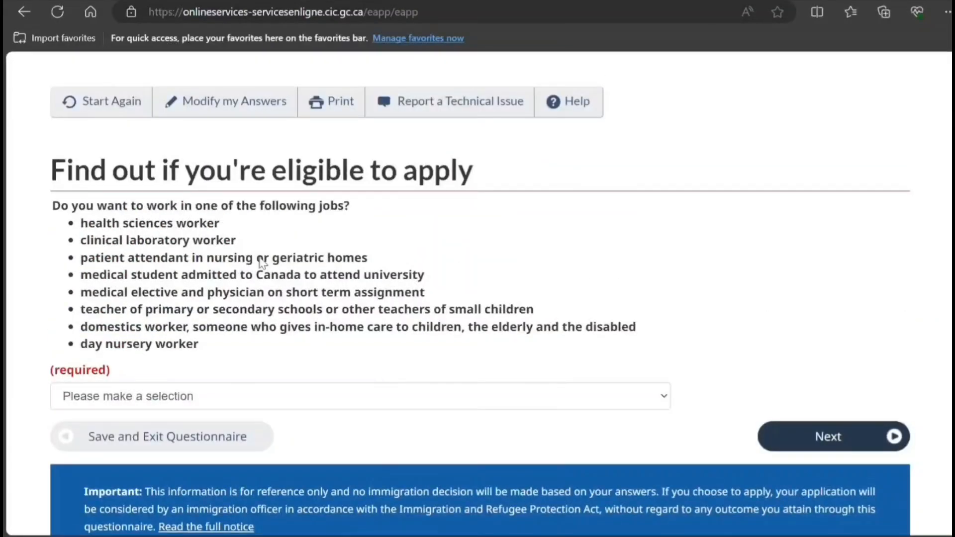
pyautogui.click(258, 409)
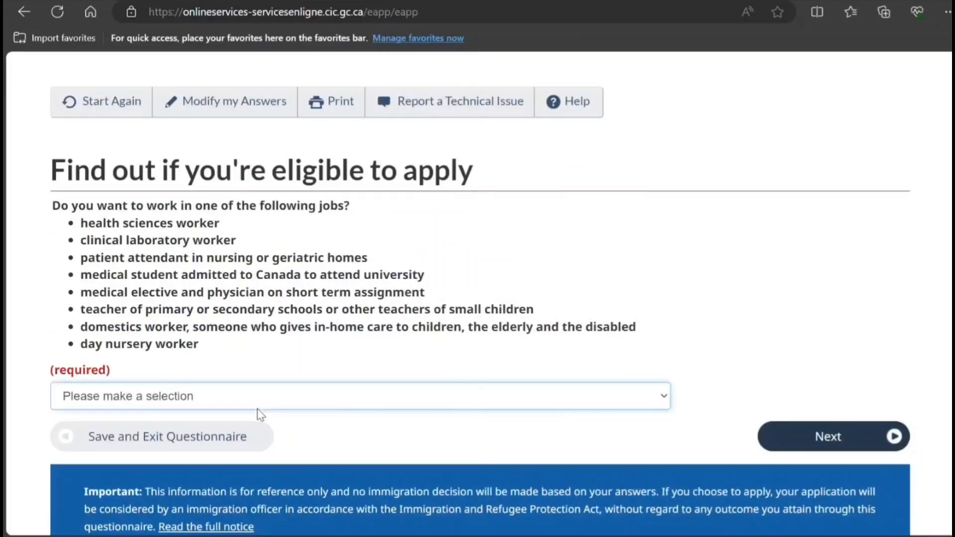
pyautogui.click(225, 456)
pyautogui.scroll(-4, 402, 354)
pyautogui.click(853, 233)
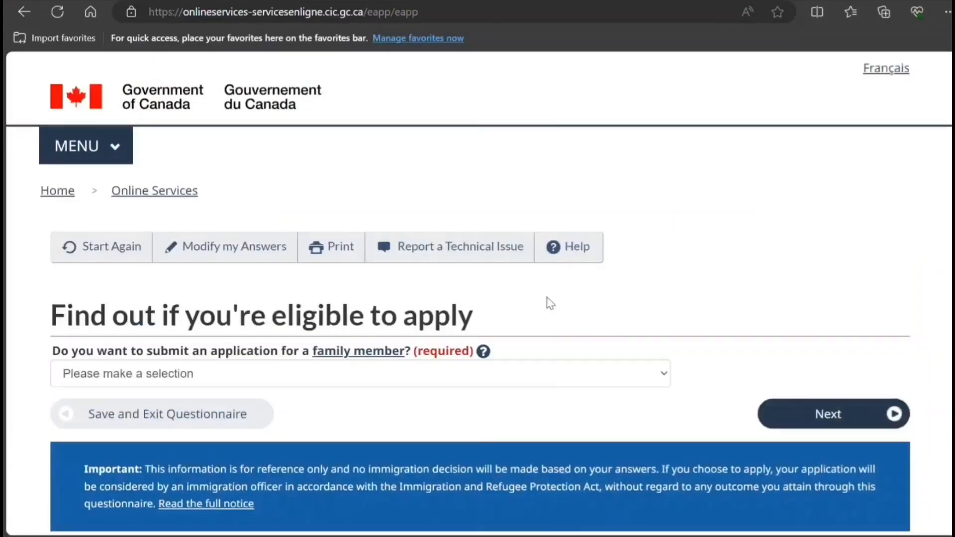
# - Answer No to applying for a family member and to giving someone application access
pyautogui.click(505, 367)
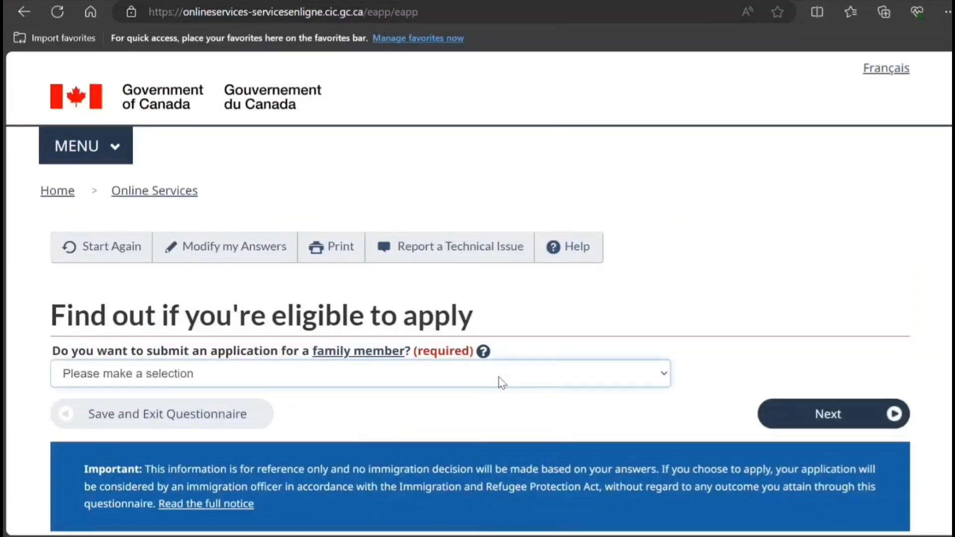
pyautogui.click(492, 410)
pyautogui.scroll(-4, 493, 410)
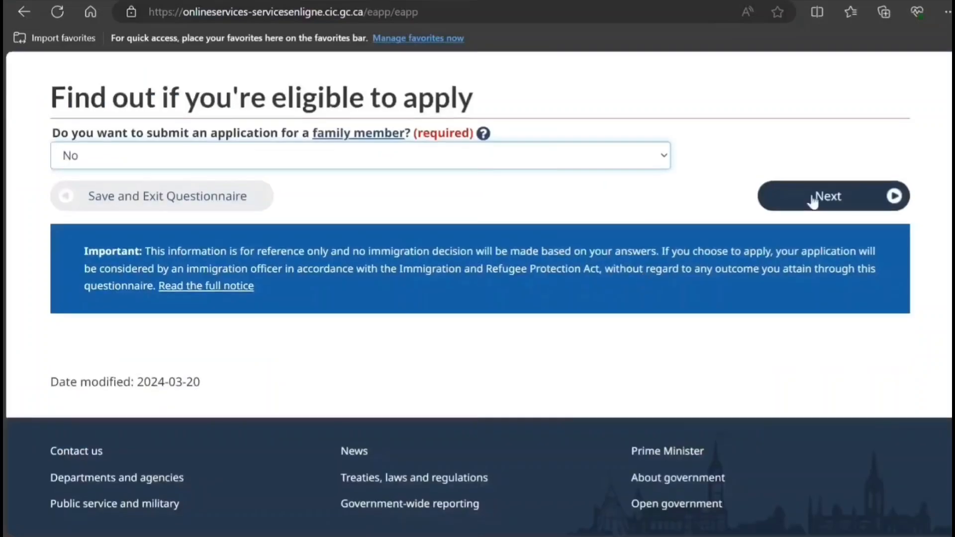
pyautogui.click(817, 197)
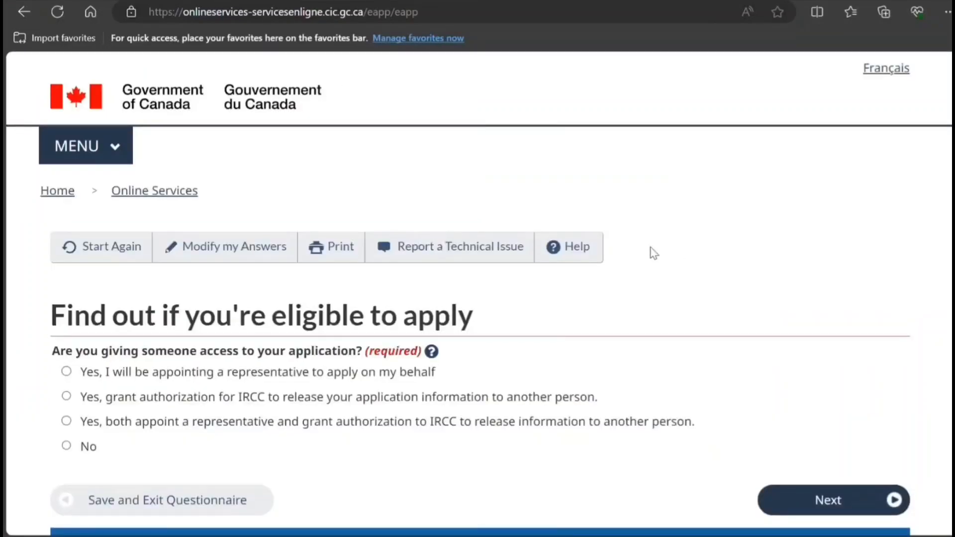
pyautogui.scroll(-1, 650, 248)
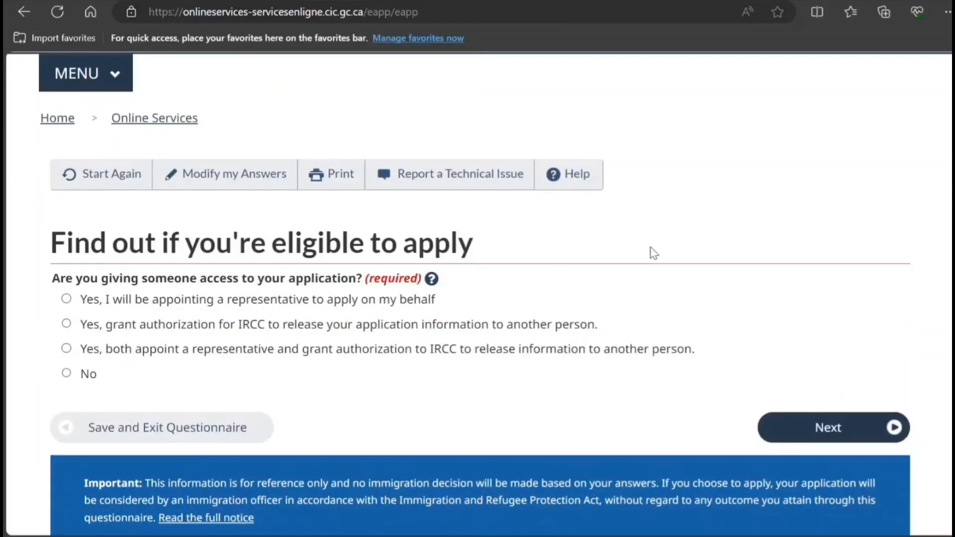
pyautogui.click(67, 375)
pyautogui.scroll(-4, 485, 361)
pyautogui.click(836, 214)
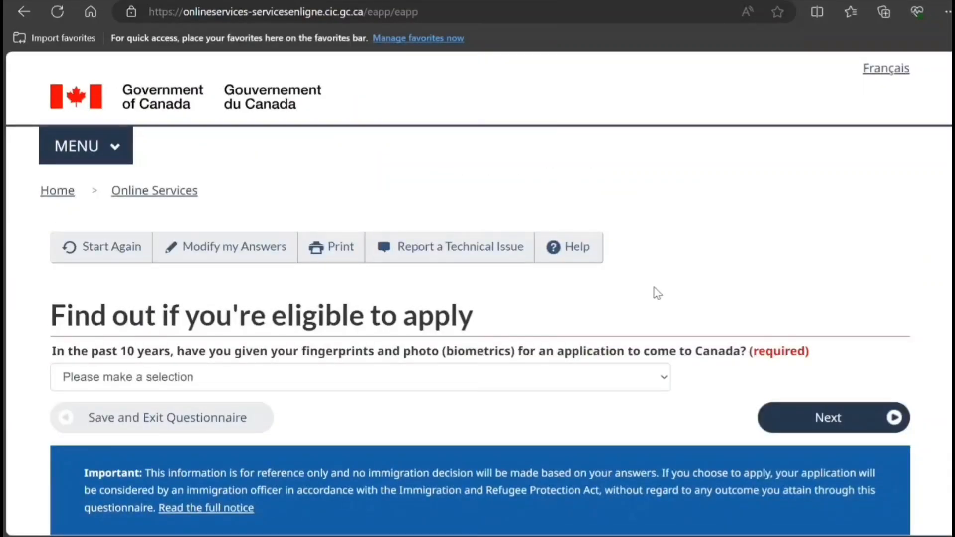
# - Answer Yes to previously giving biometrics and confirm application fees will be paid
pyautogui.click(604, 377)
pyautogui.press('Down')
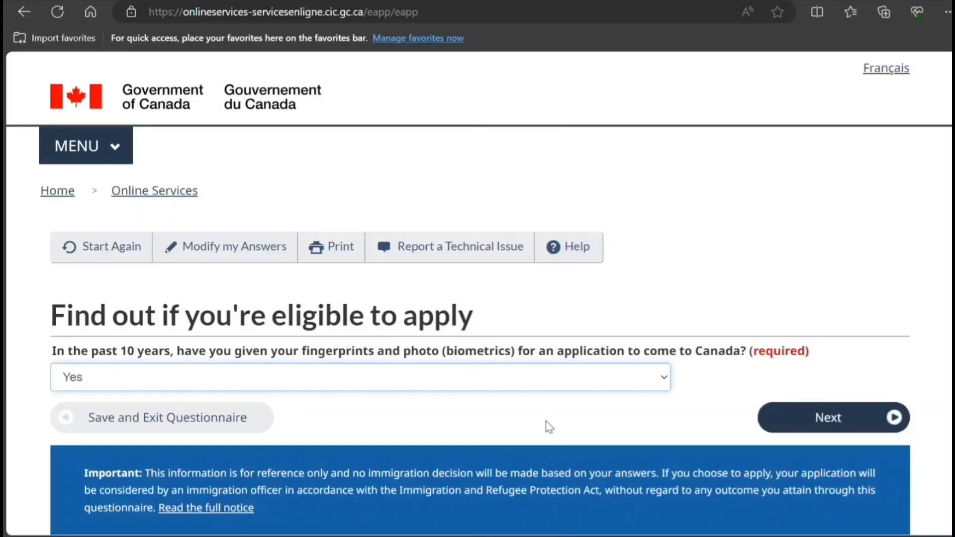
pyautogui.scroll(-2, 550, 427)
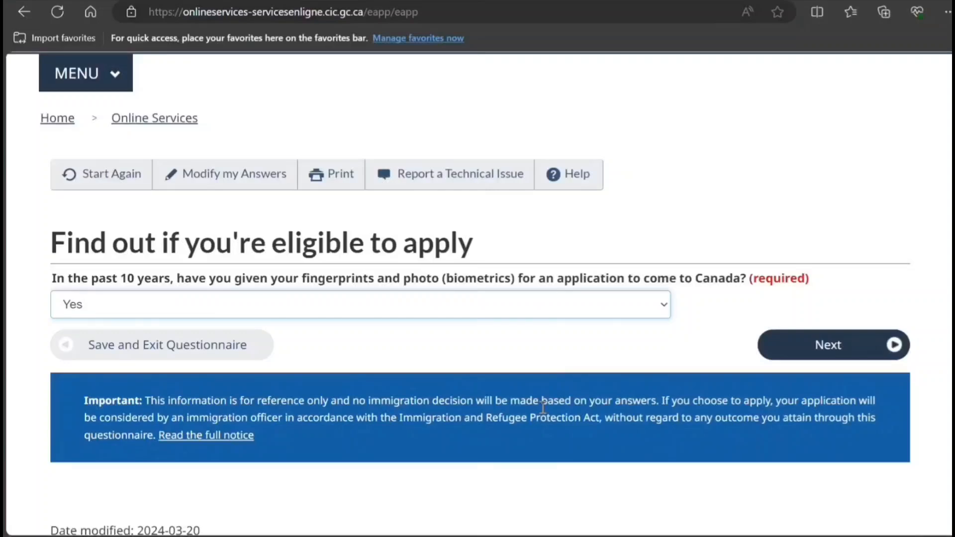
pyautogui.scroll(-3, 932, 381)
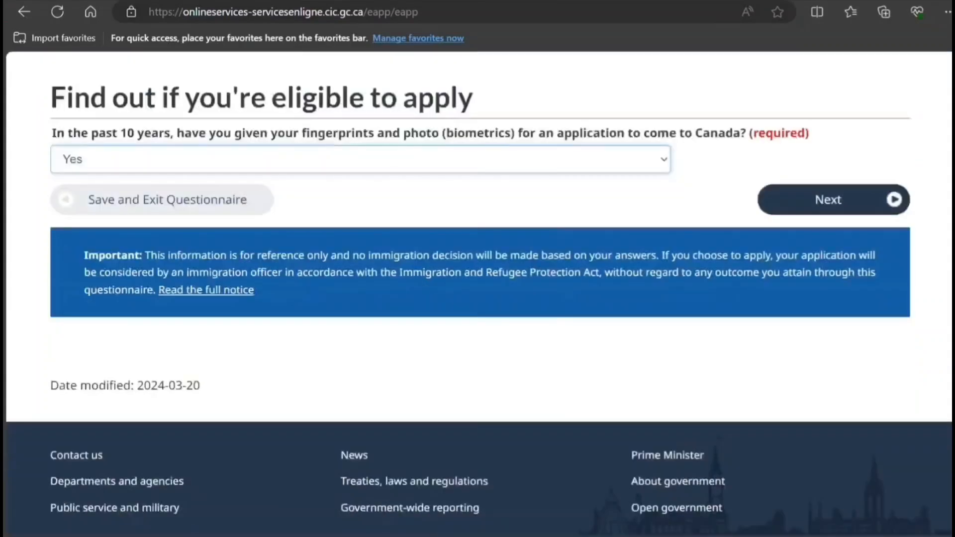
pyautogui.click(852, 200)
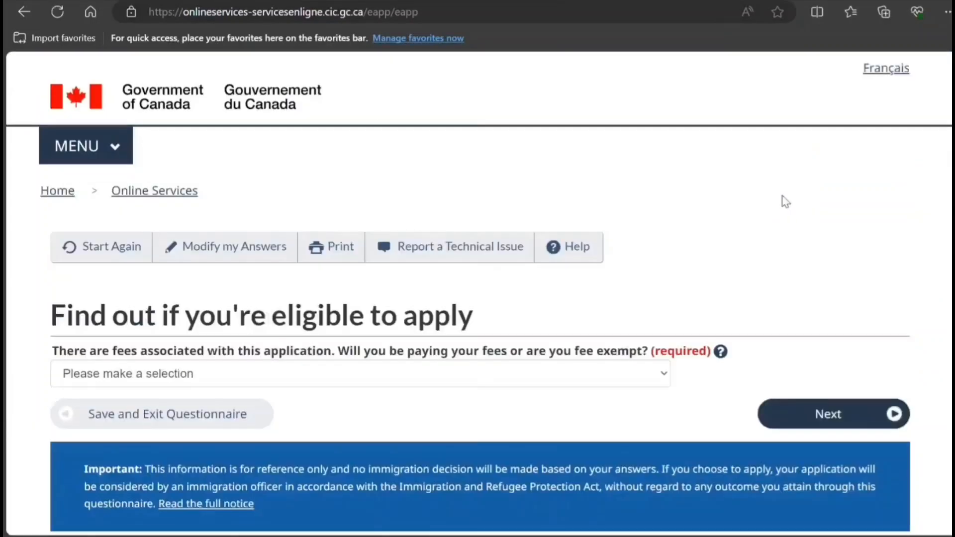
pyautogui.scroll(-2, 767, 209)
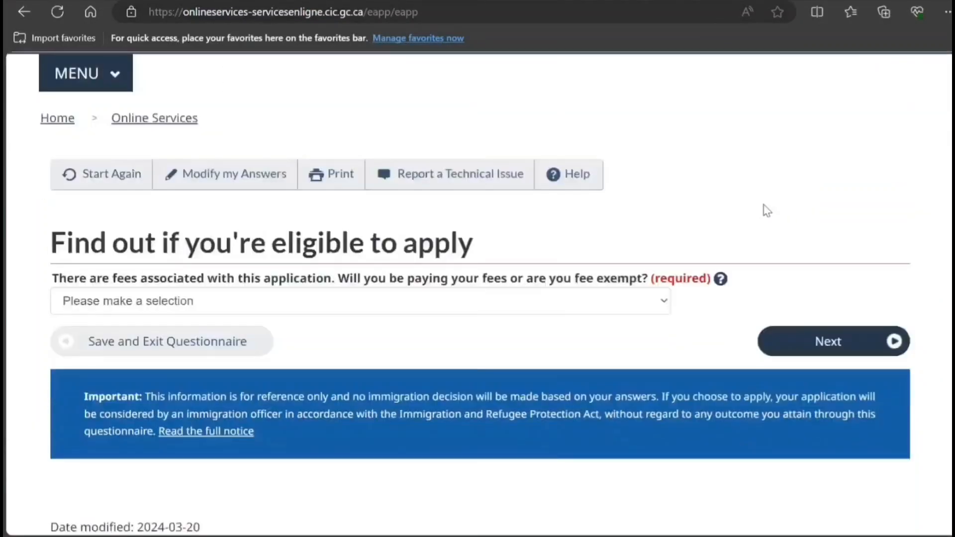
pyautogui.click(575, 308)
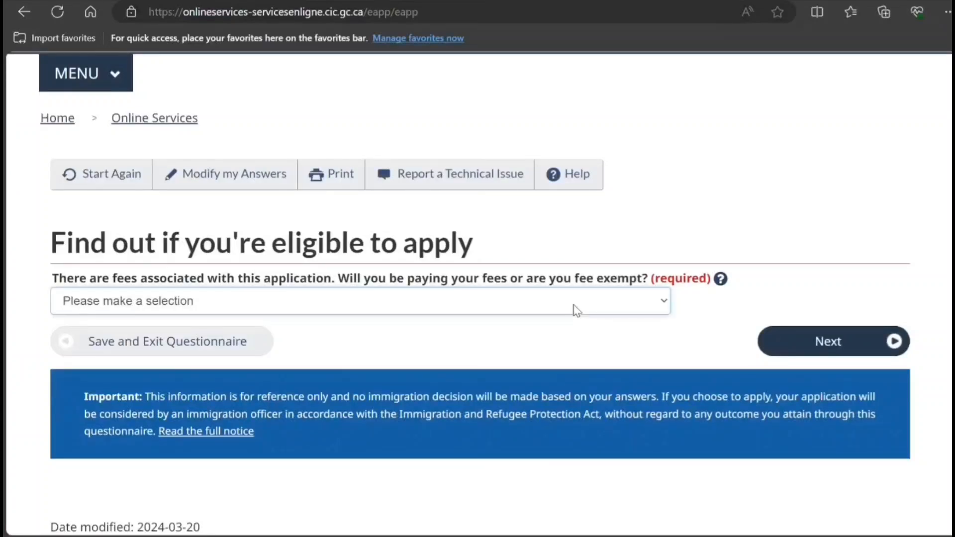
pyautogui.click(542, 348)
pyautogui.click(826, 342)
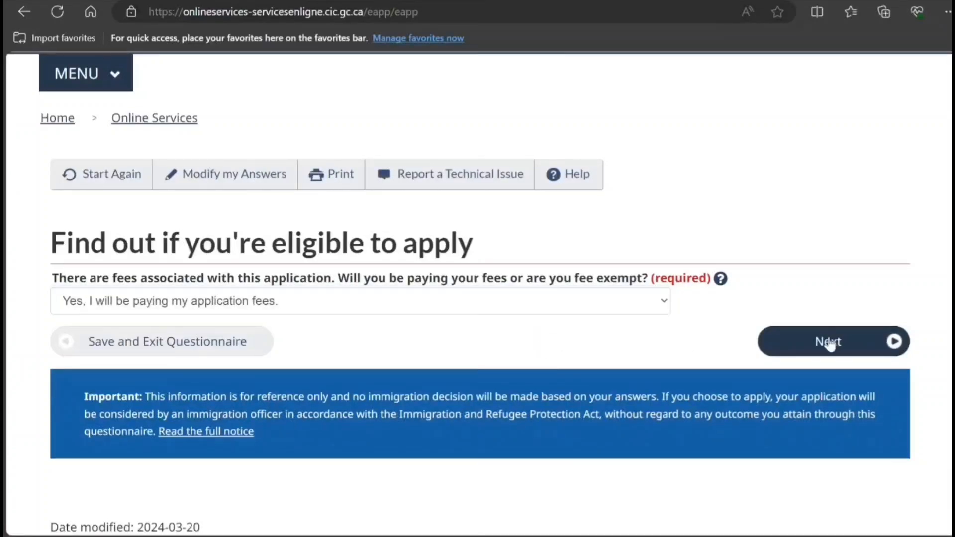
# - Answer Yes to making digital document copies and Yes to paying fees online
pyautogui.scroll(-1, 678, 340)
pyautogui.scroll(-2, 675, 338)
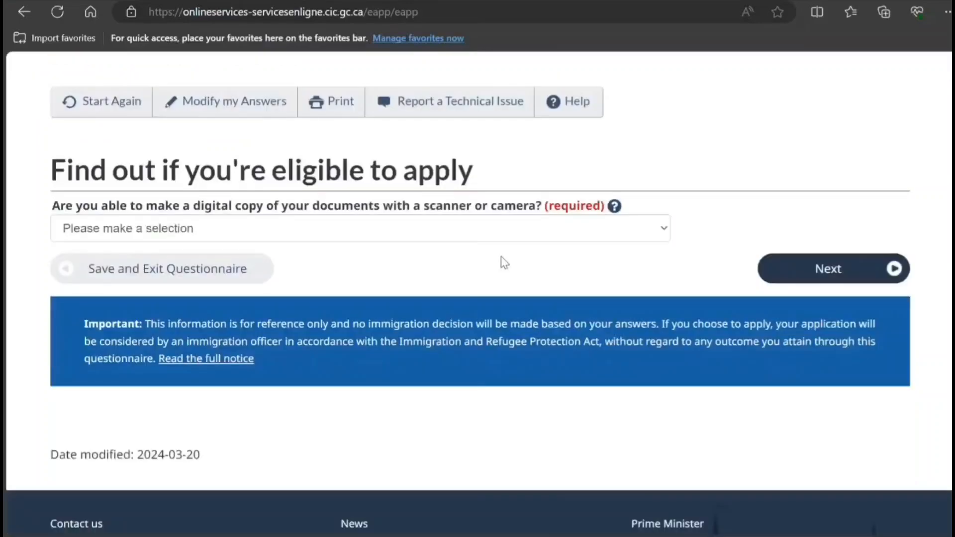
pyautogui.click(403, 230)
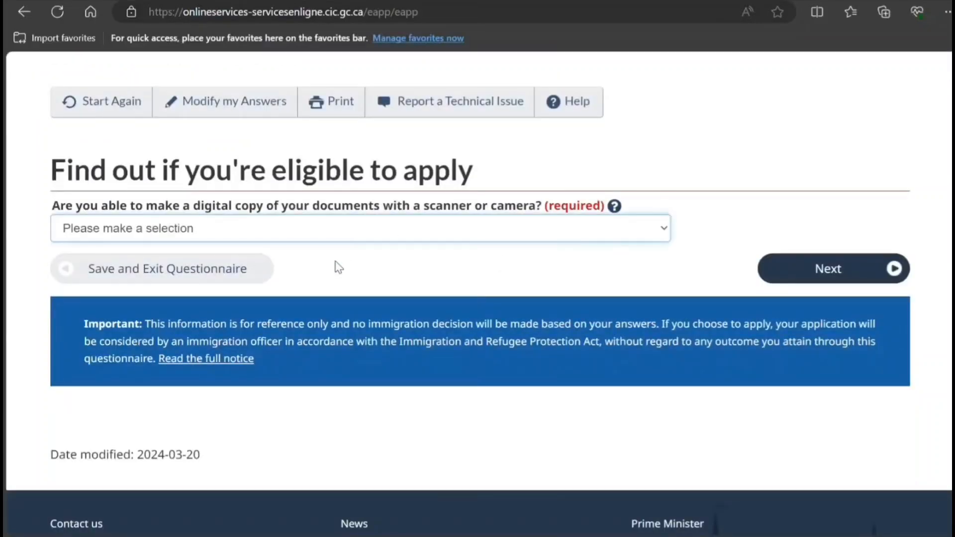
pyautogui.click(339, 266)
pyautogui.click(799, 265)
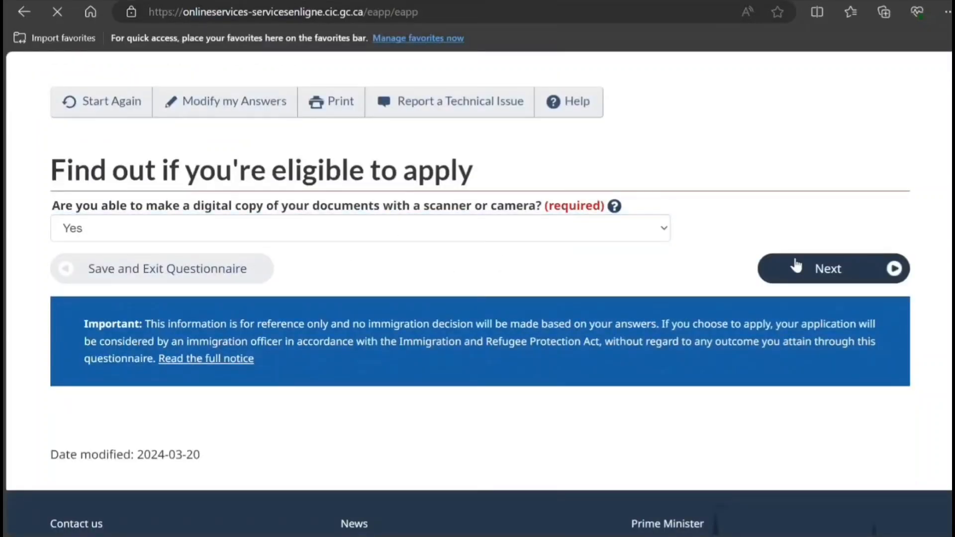
pyautogui.scroll(-5, 345, 211)
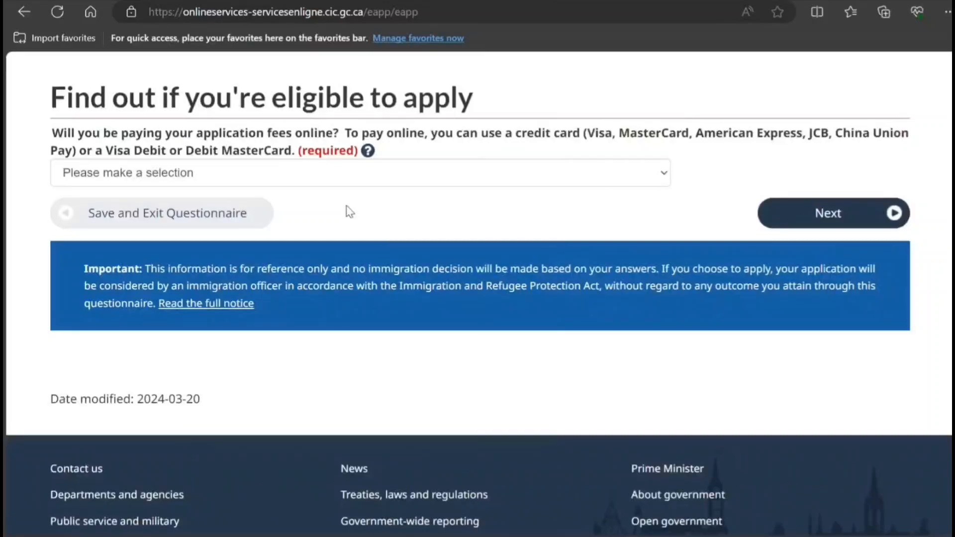
pyautogui.click(331, 168)
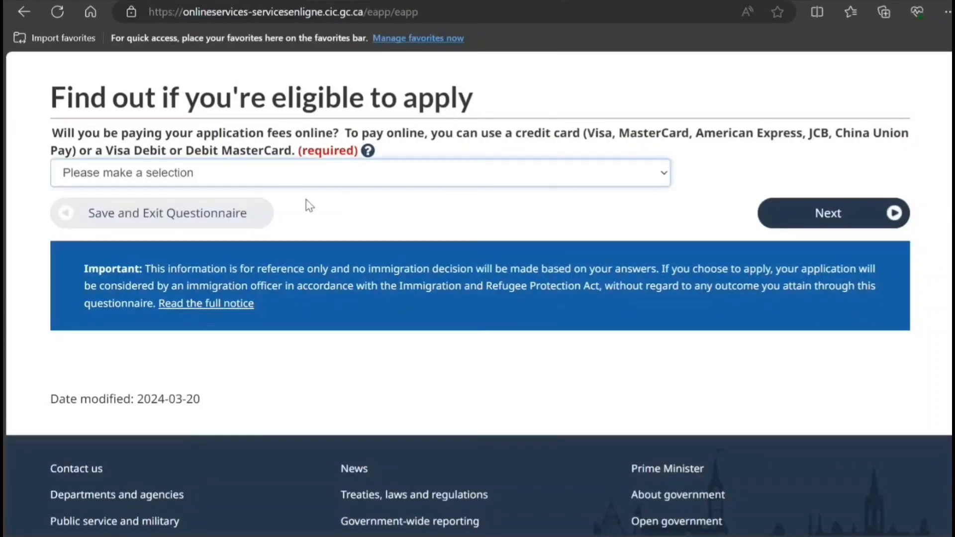
pyautogui.press('Down')
pyautogui.click(800, 214)
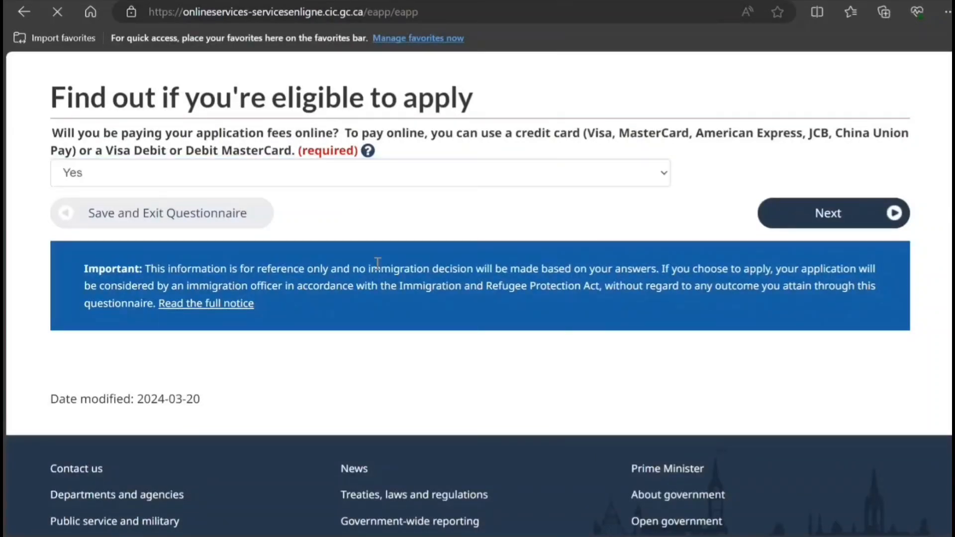
pyautogui.scroll(-4, 360, 254)
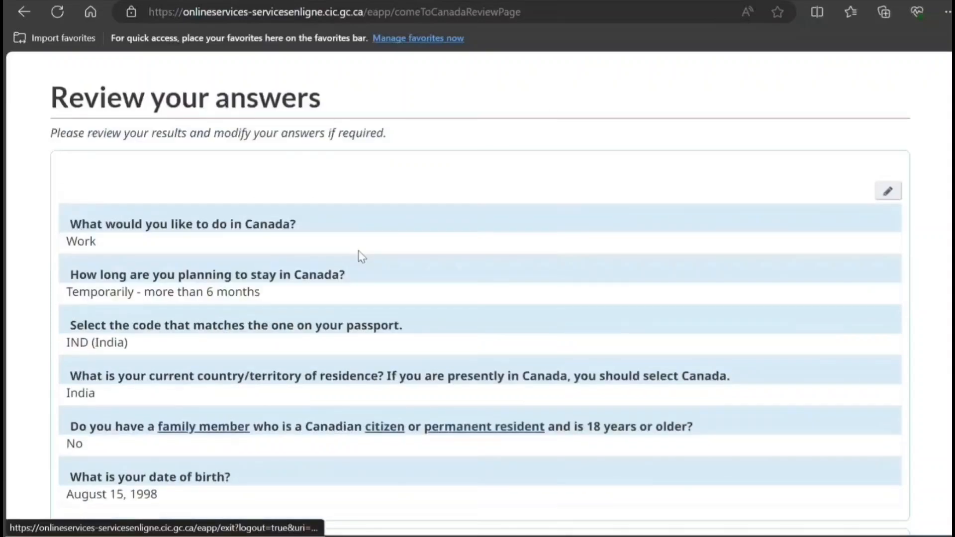
# - Accept the reviewed questionnaire answers and the application instructions to reach the document checklist
pyautogui.scroll(-8, 362, 256)
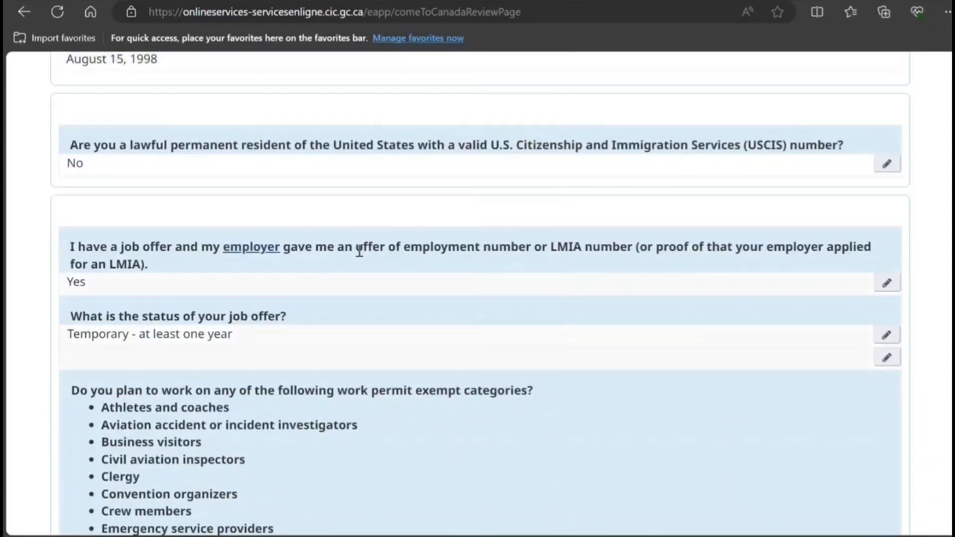
pyautogui.scroll(-17, 360, 252)
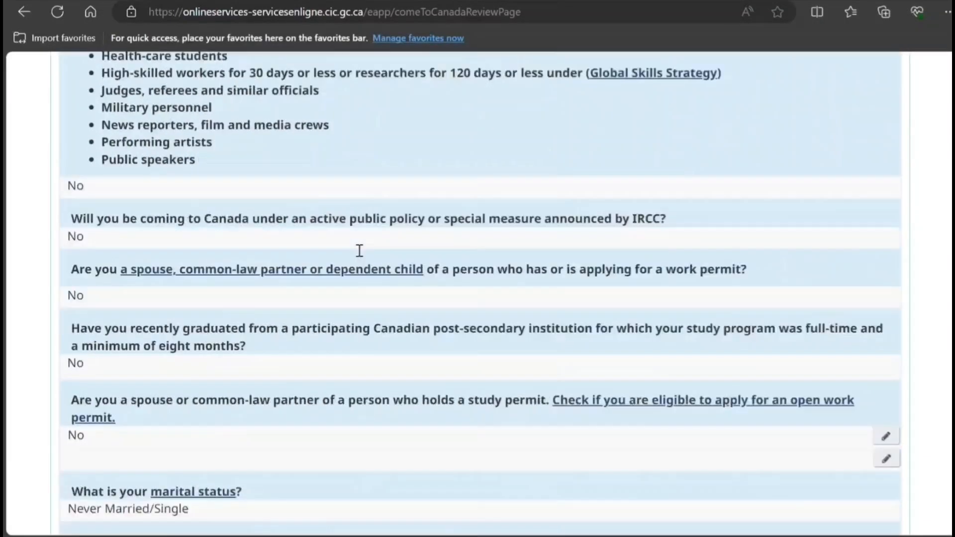
pyautogui.scroll(-20, 361, 256)
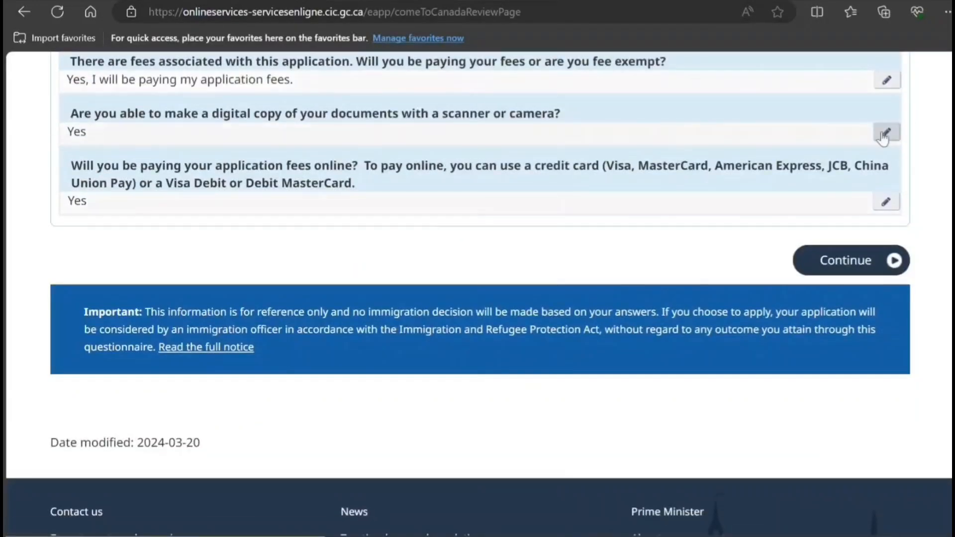
pyautogui.click(860, 269)
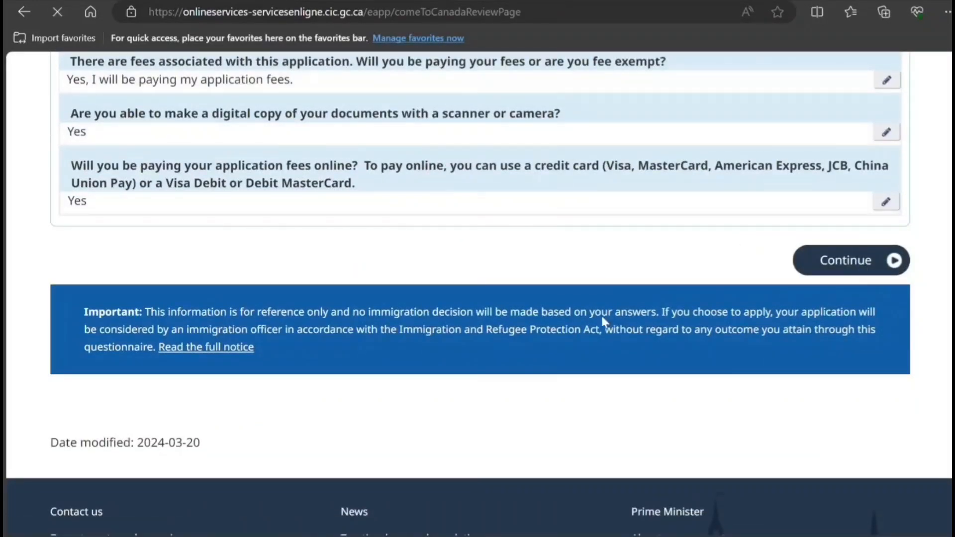
pyautogui.scroll(-20, 411, 327)
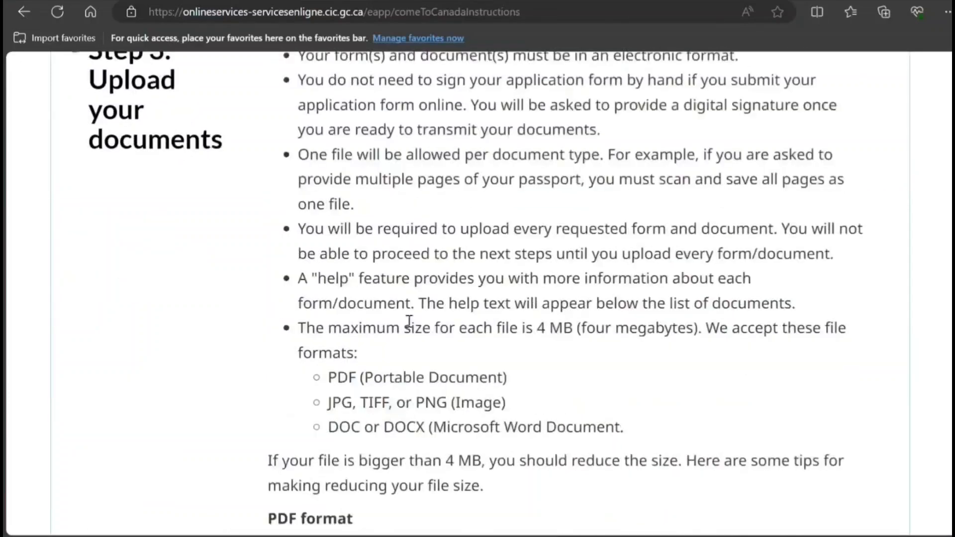
pyautogui.scroll(-10, 409, 321)
pyautogui.click(816, 162)
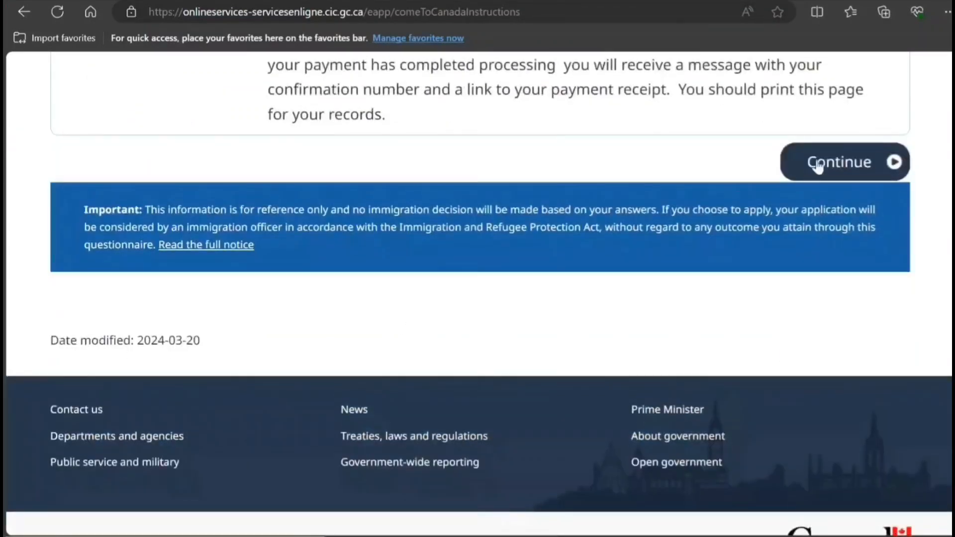
pyautogui.scroll(-7, 419, 277)
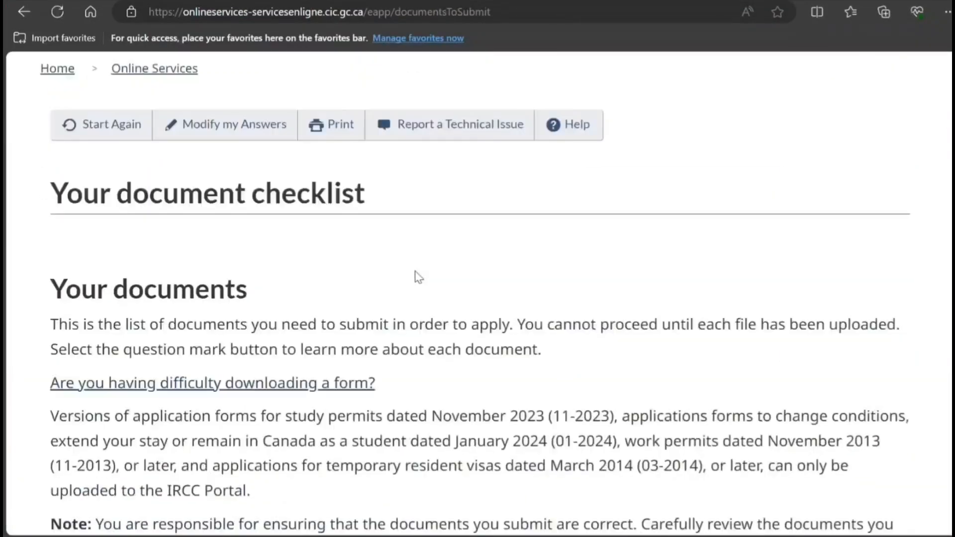
pyautogui.scroll(3, 418, 276)
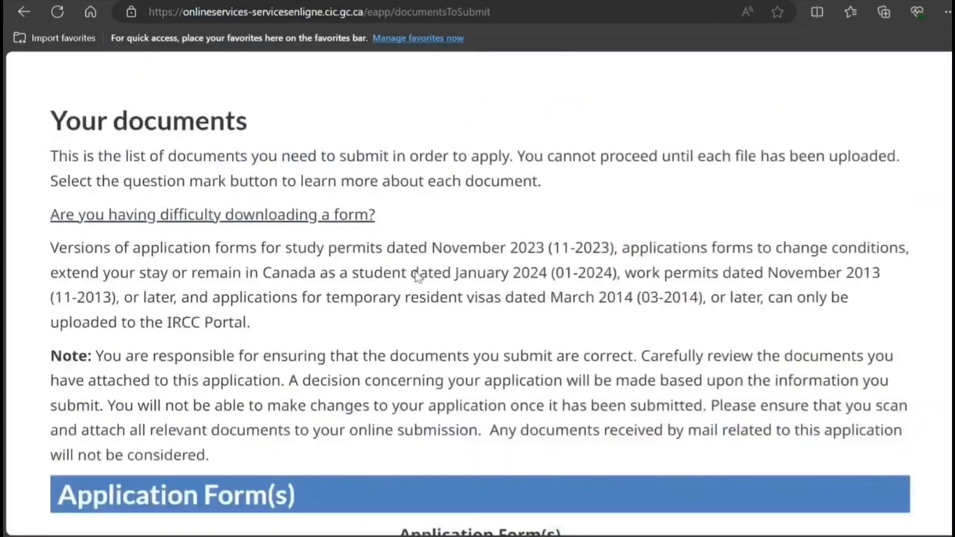
pyautogui.scroll(-6, 417, 271)
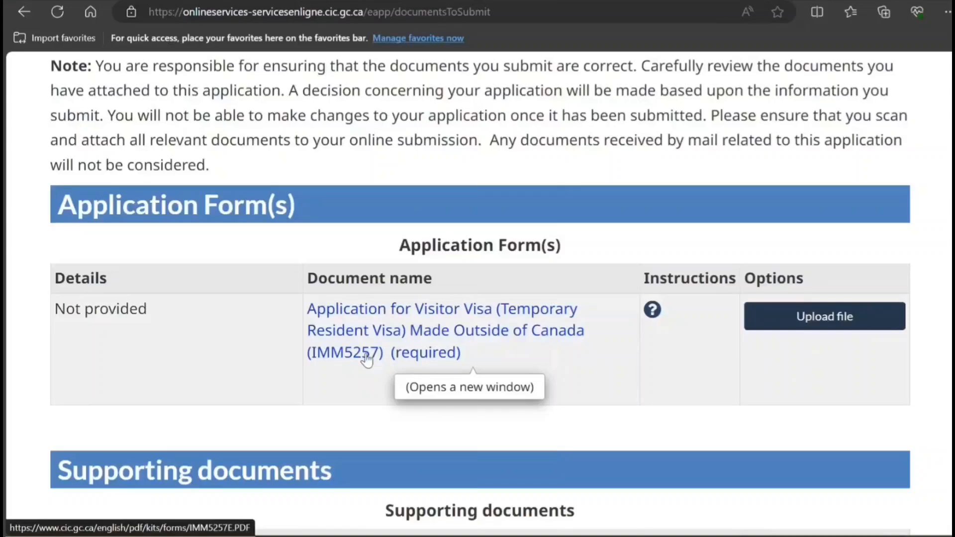
pyautogui.scroll(-3, 367, 359)
pyautogui.scroll(-3, 367, 356)
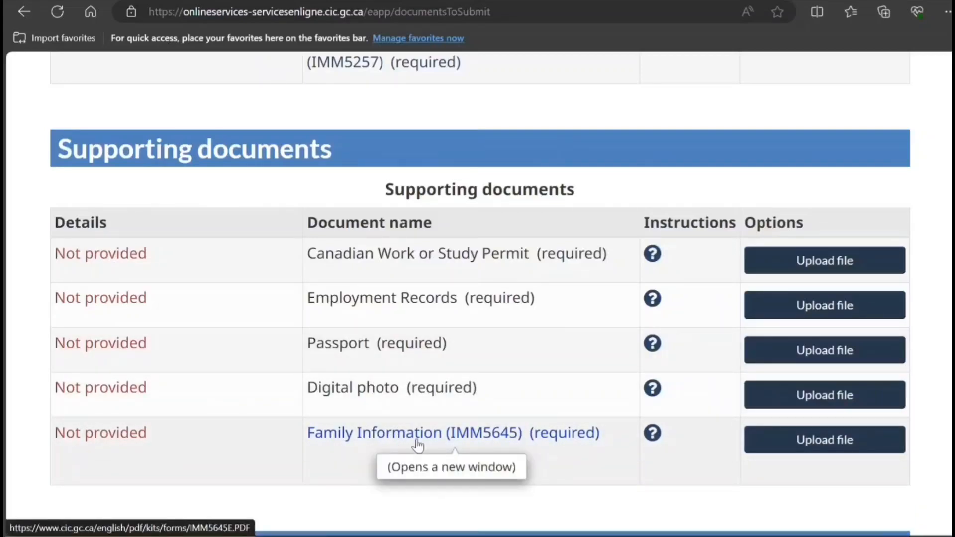
pyautogui.scroll(-3, 393, 423)
pyautogui.scroll(-3, 393, 423)
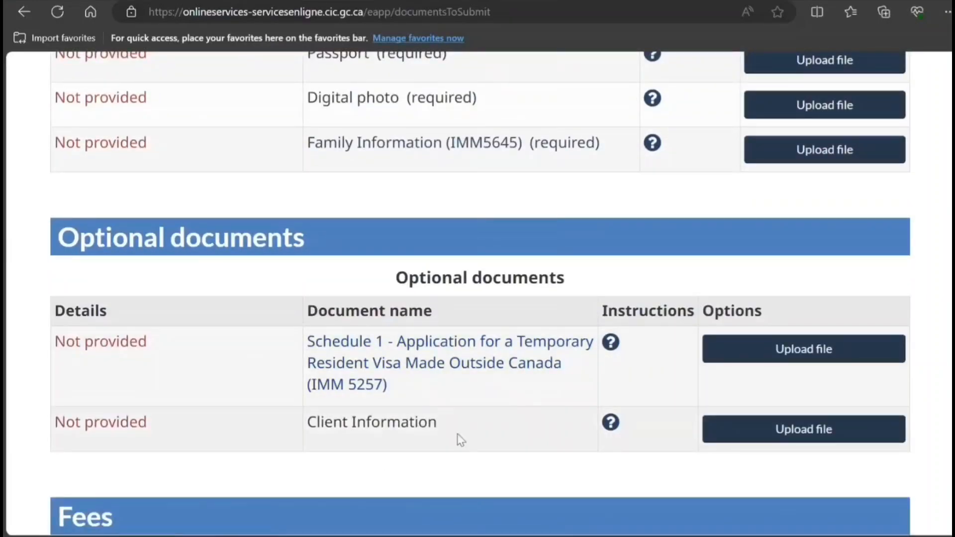
pyautogui.click(611, 424)
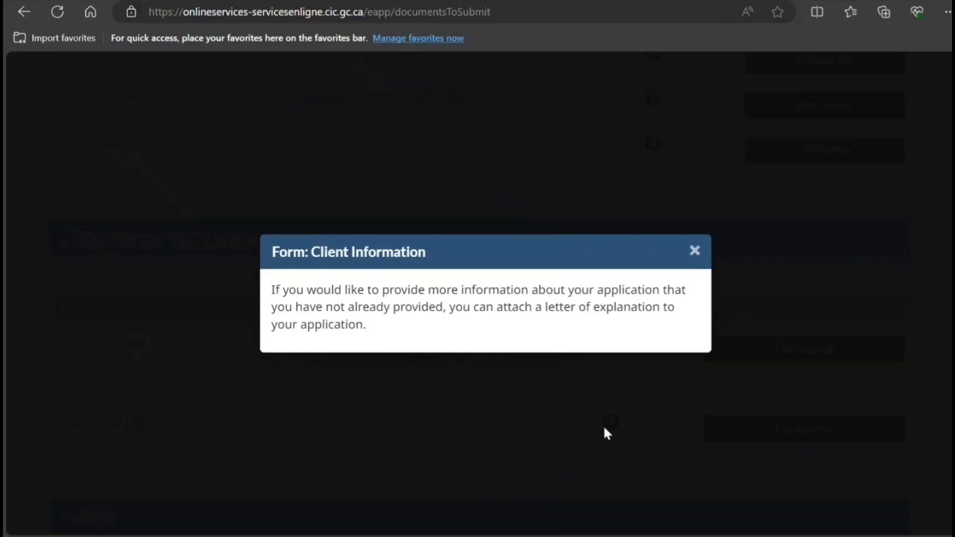
pyautogui.click(695, 252)
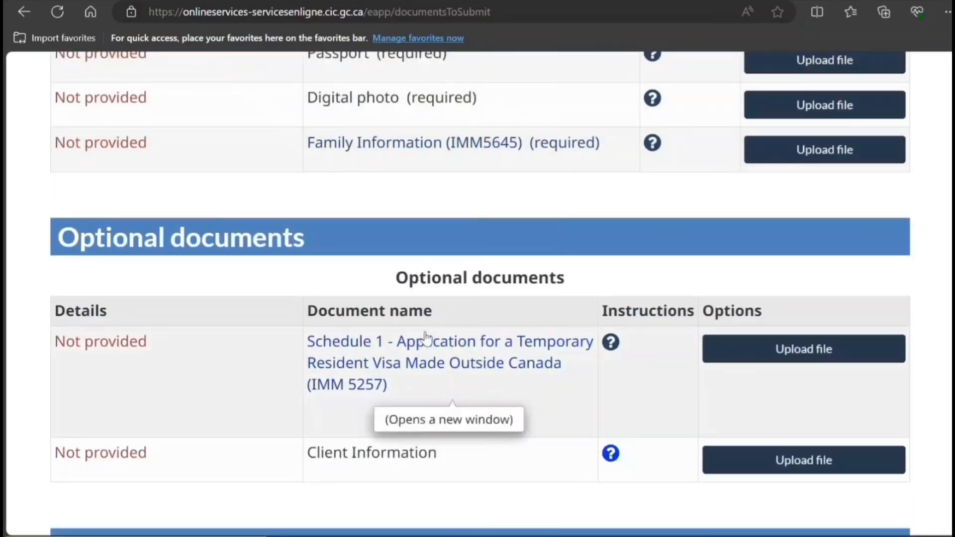
pyautogui.scroll(10, 426, 338)
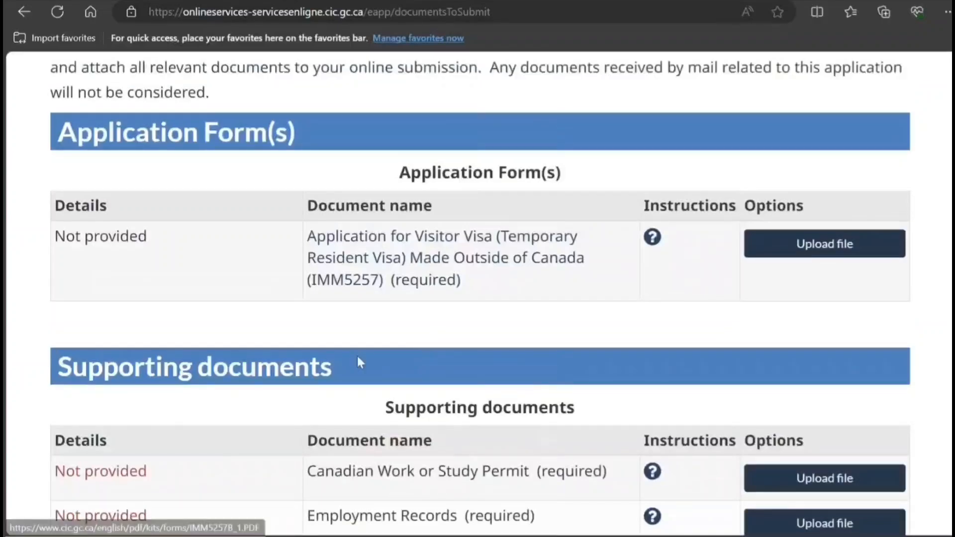
# - Open the IMM5257 form and choose English service language and Visitor Visa
pyautogui.click(420, 256)
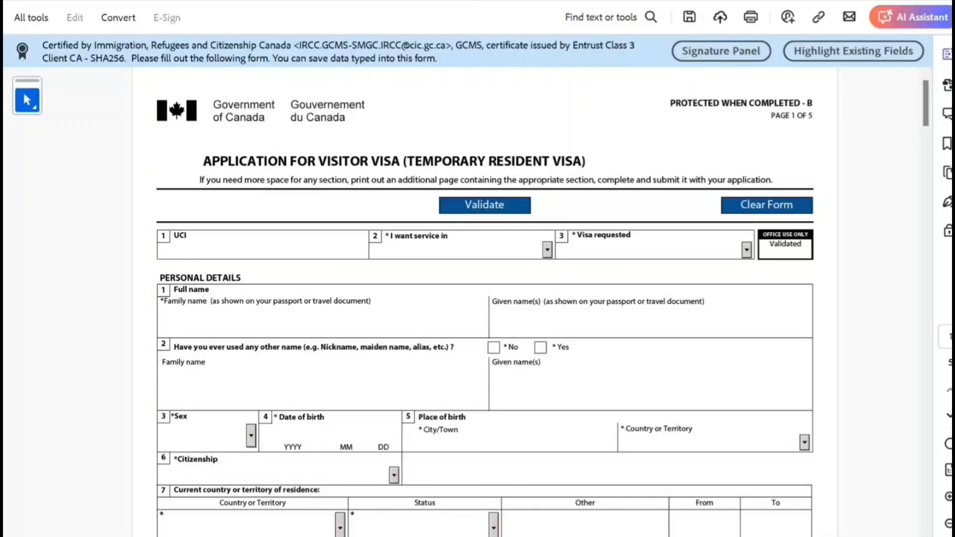
pyautogui.click(462, 250)
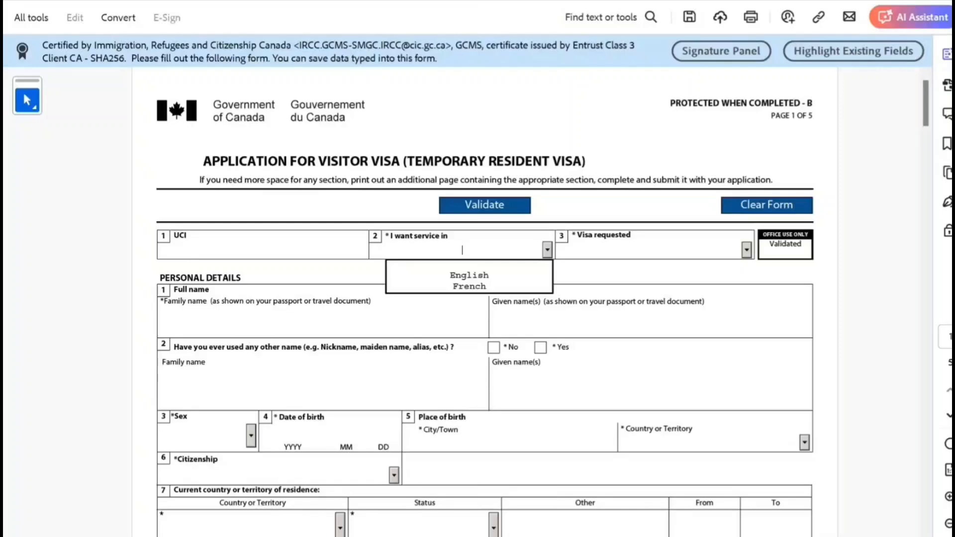
pyautogui.click(470, 275)
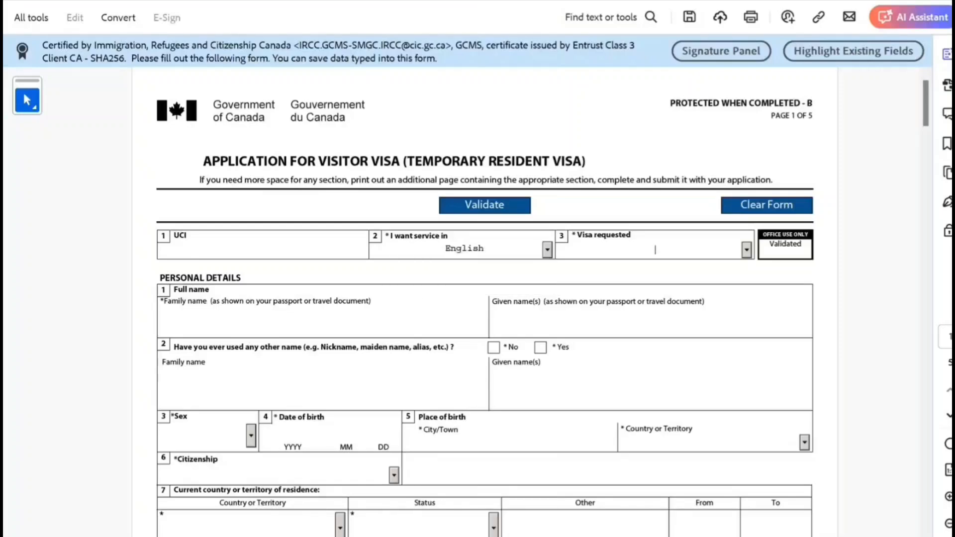
pyautogui.click(747, 250)
pyautogui.click(663, 275)
# - Enter the applicant's family and given names, answer No to other names, set sex Male
pyautogui.write('Smith')
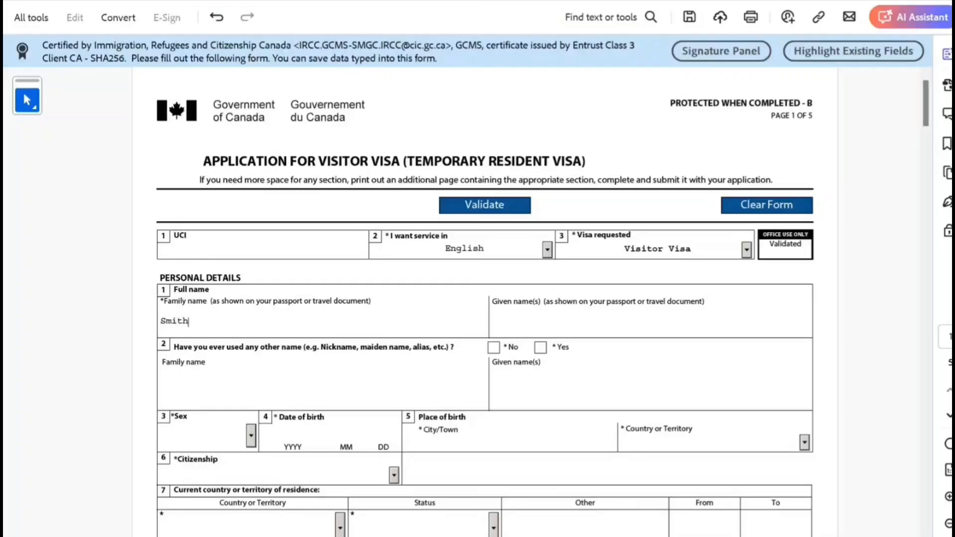
pyautogui.press('Tab')
pyautogui.write('John')
pyautogui.click(494, 348)
pyautogui.scroll(-1, 485, 319)
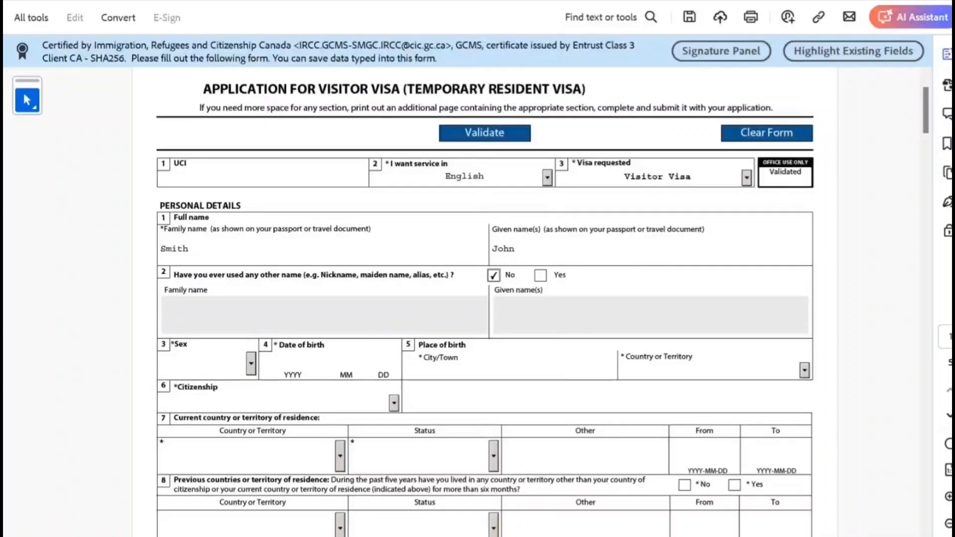
pyautogui.click(252, 364)
pyautogui.click(183, 403)
# - Enter the birth date as 1998-10-10, correcting the invalid month entry
pyautogui.click(293, 363)
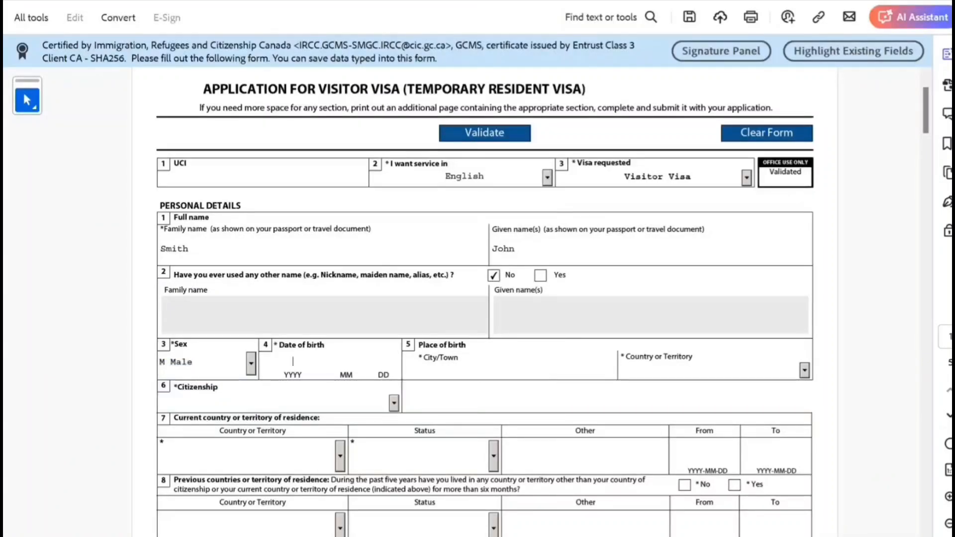
pyautogui.write('1998')
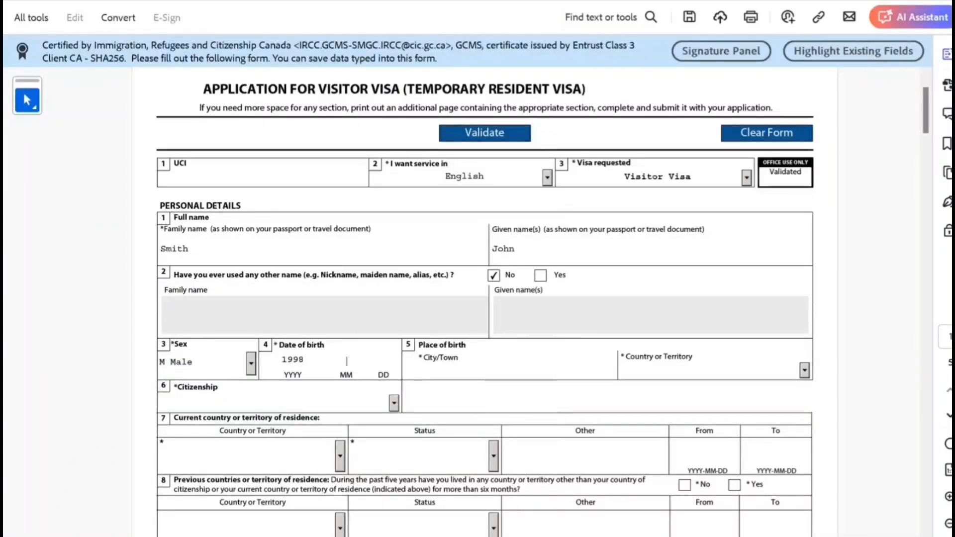
pyautogui.write('19')
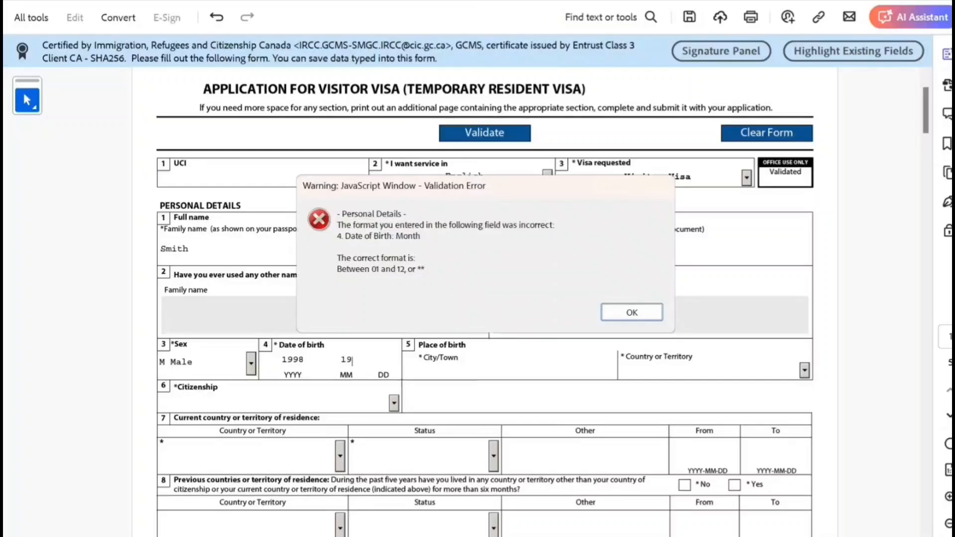
pyautogui.press('Return')
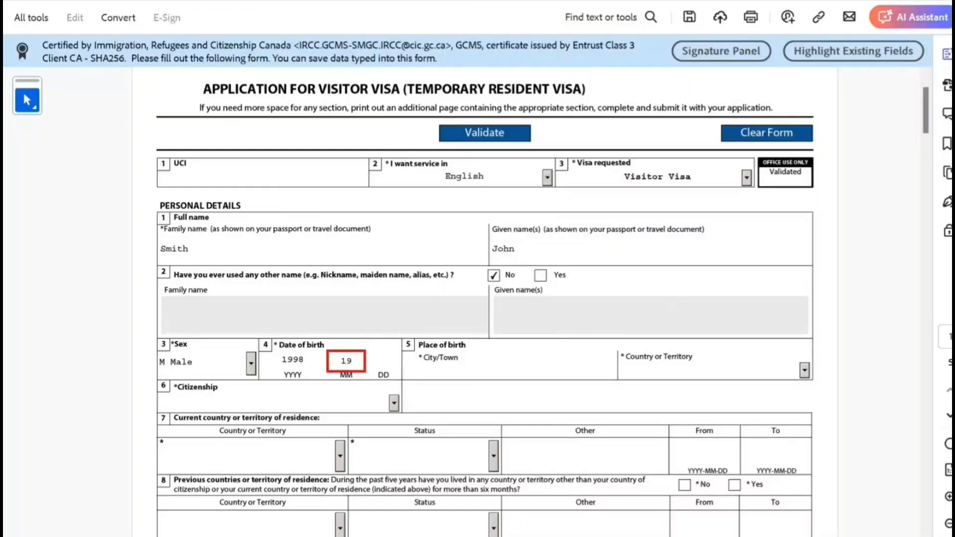
pyautogui.press('BackSpace')
pyautogui.write('0')
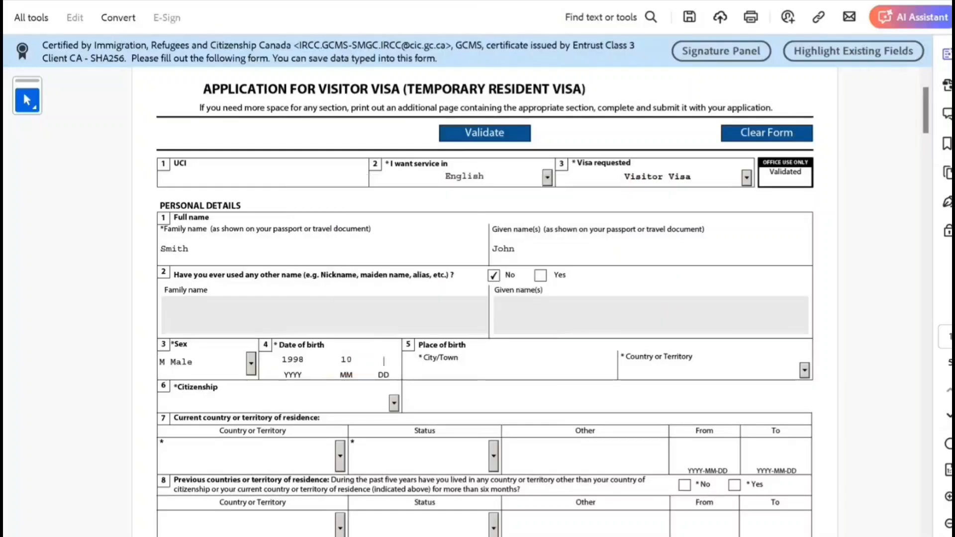
pyautogui.write('10')
pyautogui.press('Tab')
# - Enter birthplace New Delhi, India and set citizenship to India
pyautogui.write('New ')
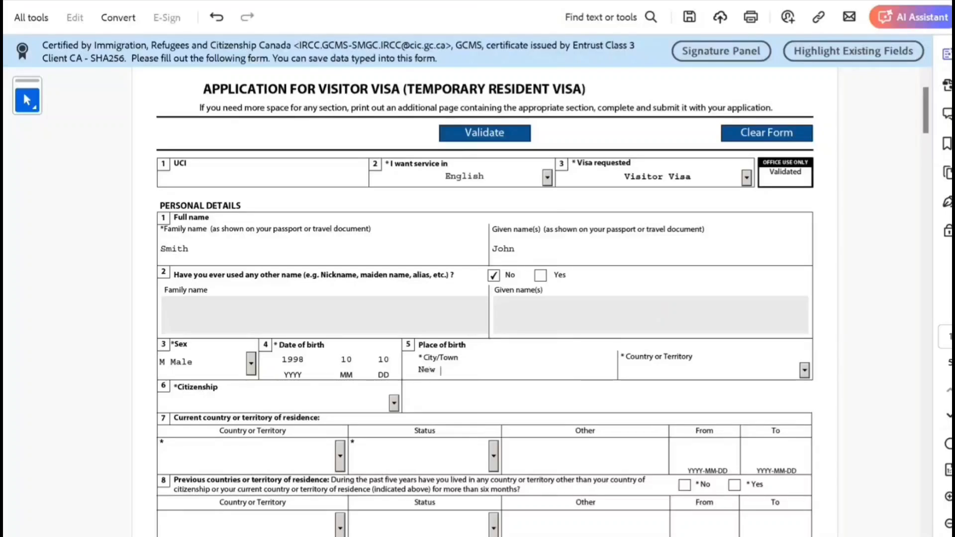
pyautogui.write('Del hi')
pyautogui.press('Tab')
pyautogui.write('India')
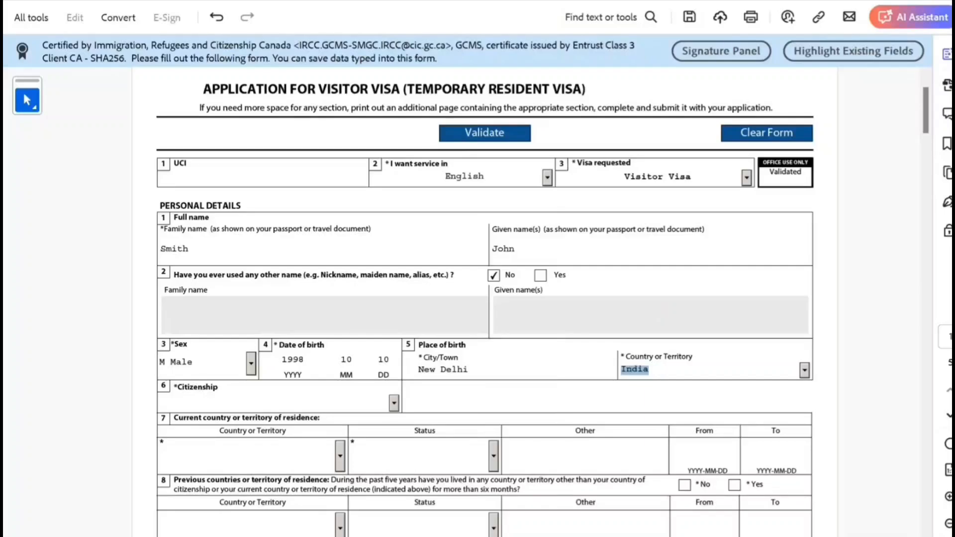
pyautogui.press('Tab')
pyautogui.write('In')
pyautogui.press('Tab')
pyautogui.scroll(-1, 543, 302)
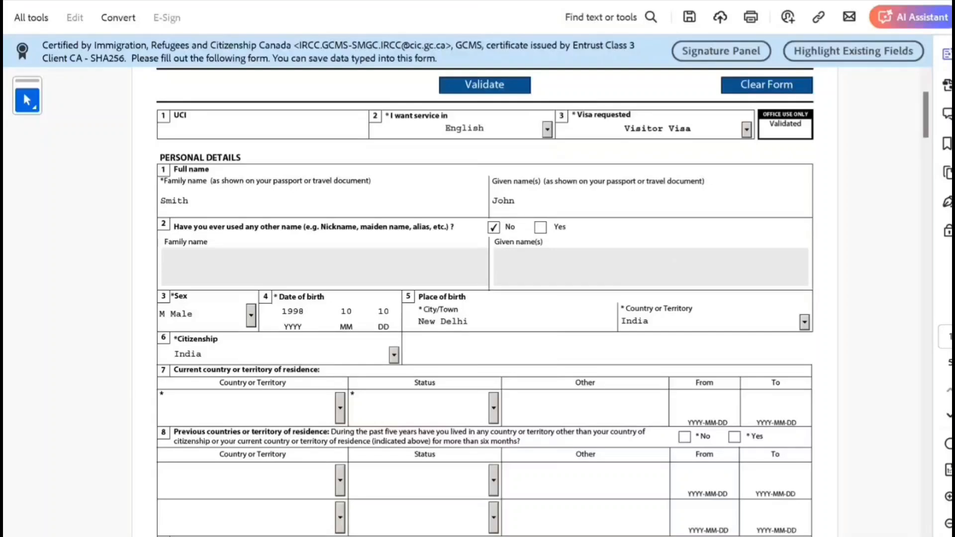
pyautogui.click(340, 408)
# - Set India as the current country of residence with Citizen status
pyautogui.write('India')
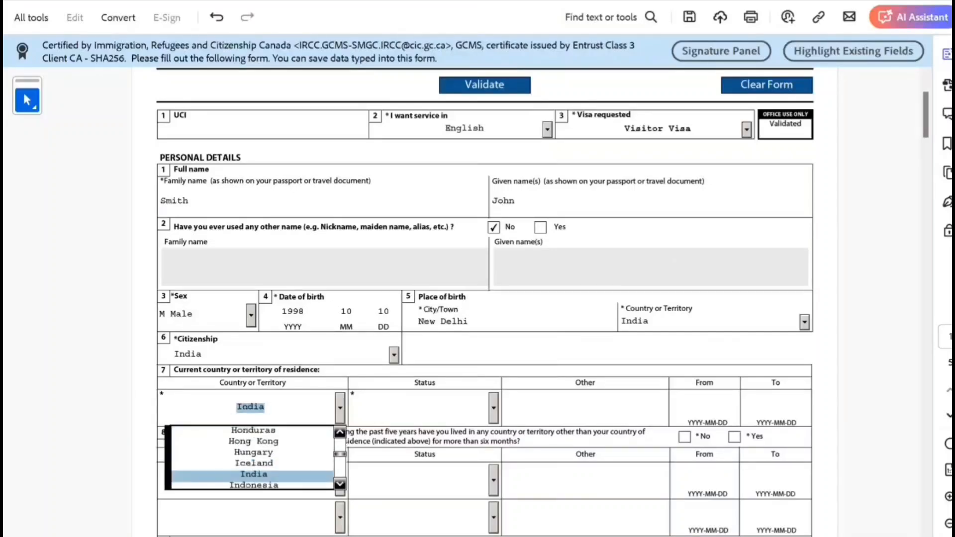
pyautogui.press('Return')
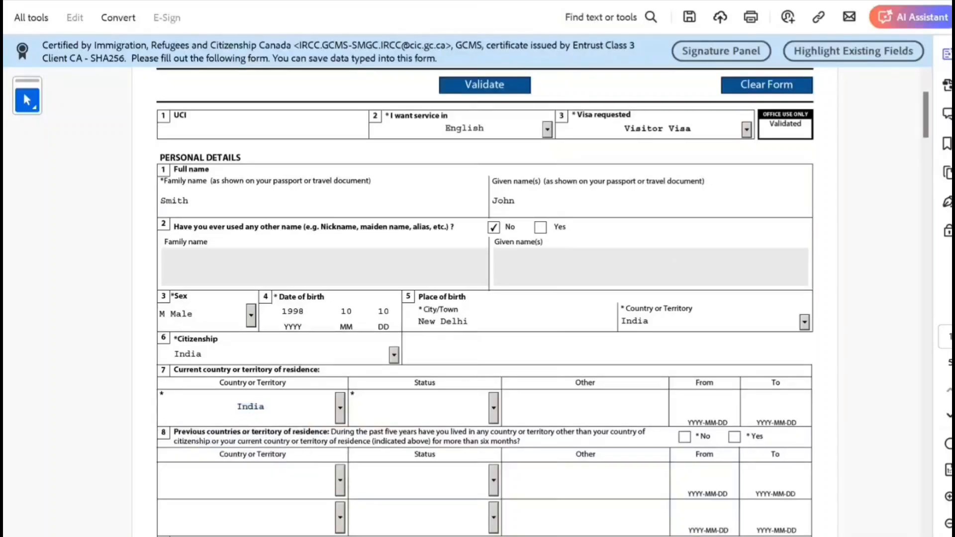
pyautogui.click(494, 408)
pyautogui.click(427, 442)
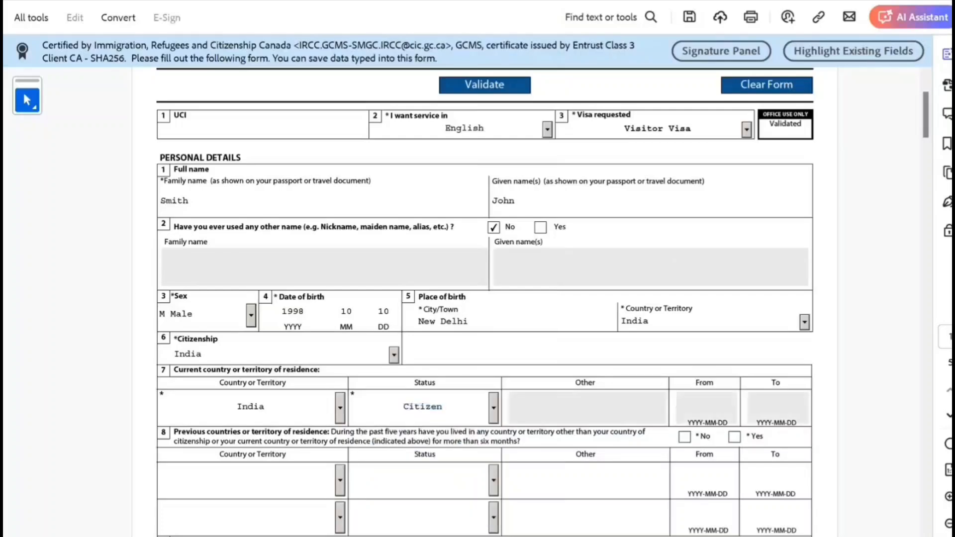
pyautogui.scroll(-3, 486, 298)
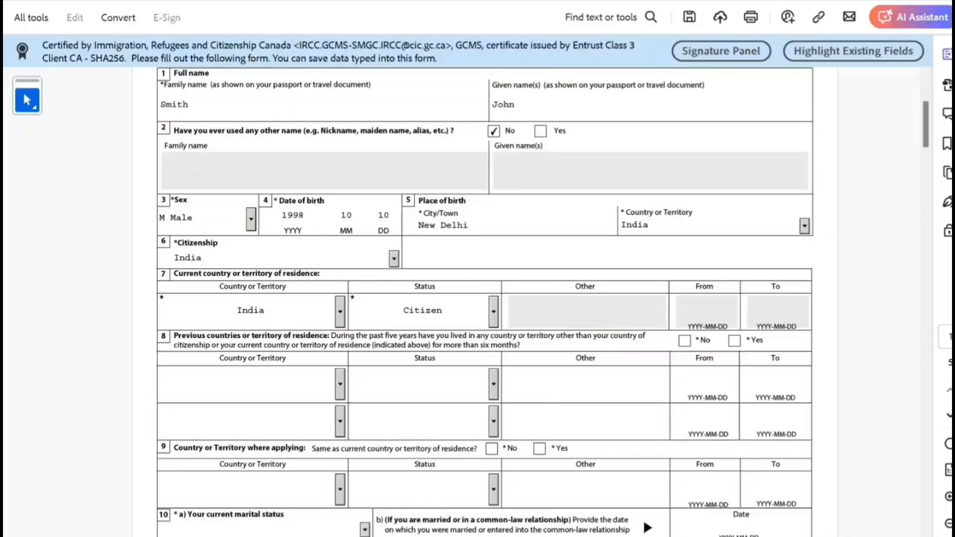
# - Choose Canada as the previous country of residence
pyautogui.click(340, 385)
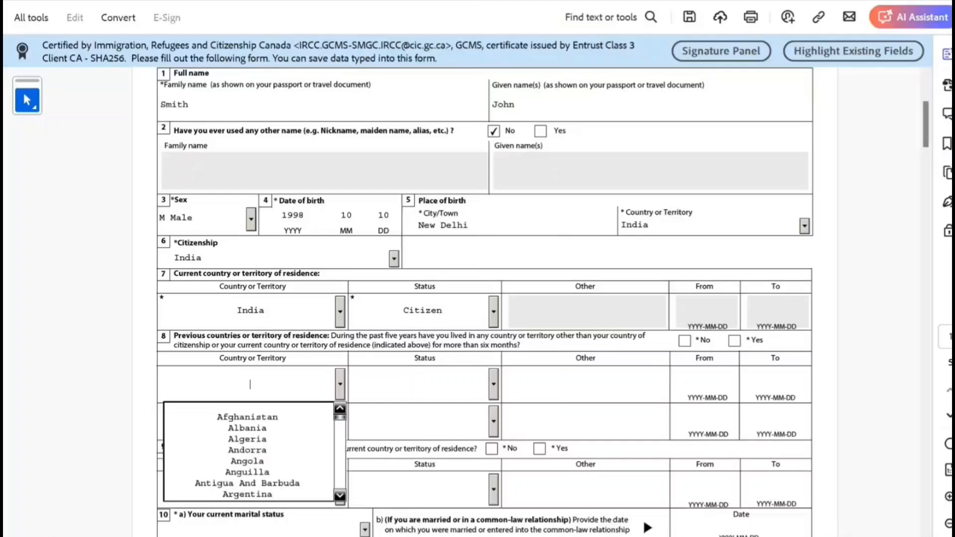
pyautogui.scroll(-1, 249, 438)
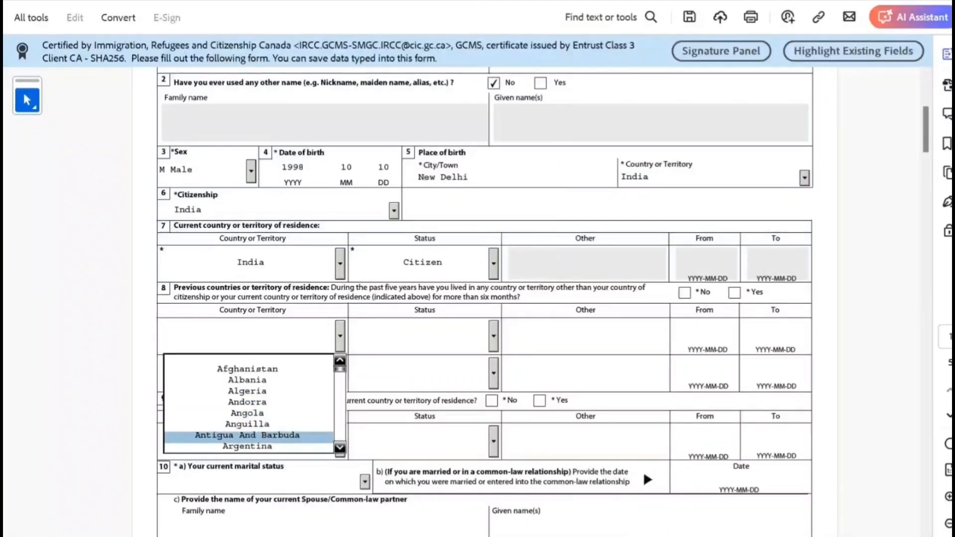
pyautogui.scroll(-3, 249, 403)
pyautogui.scroll(-3, 249, 403)
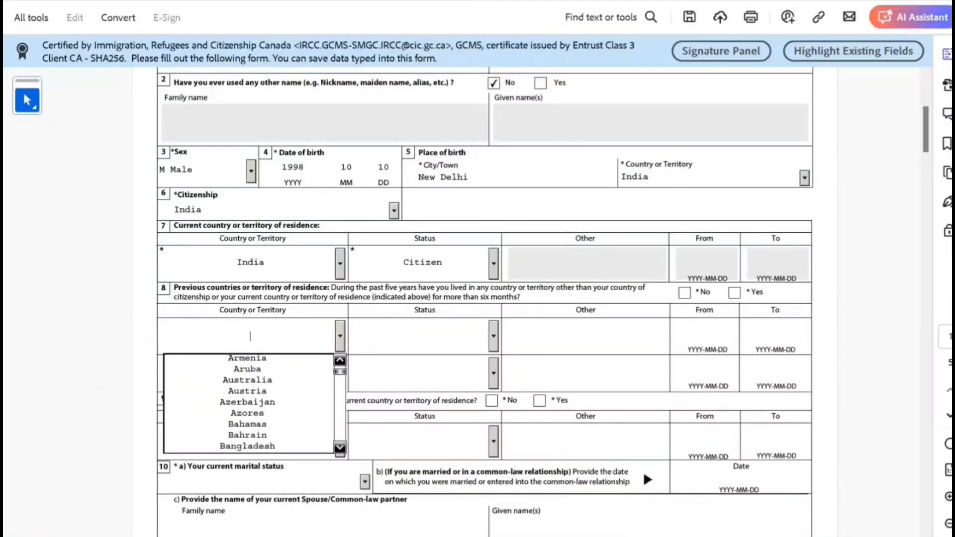
pyautogui.scroll(-4, 249, 403)
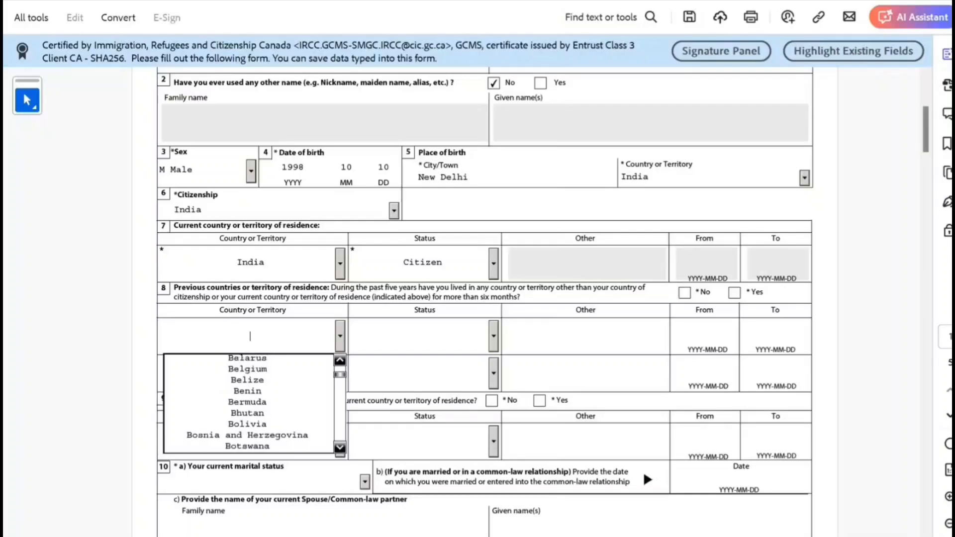
pyautogui.scroll(-3, 249, 366)
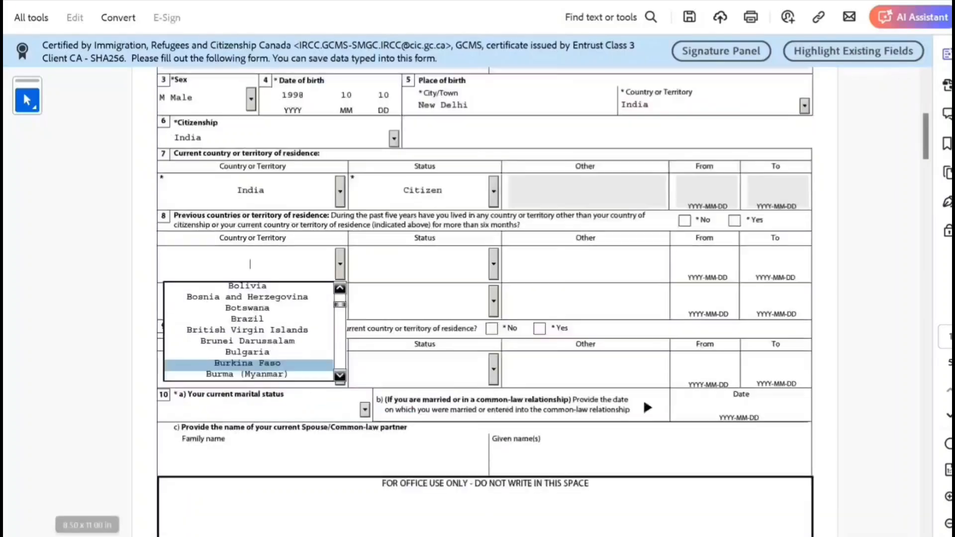
pyautogui.scroll(-2, 249, 366)
pyautogui.press('Down')
pyautogui.press('Down')
pyautogui.press('Down')
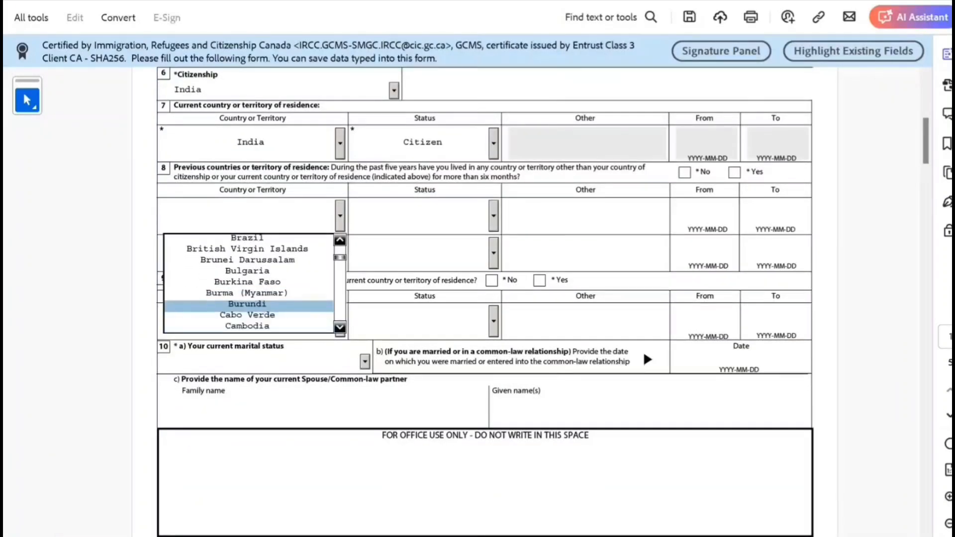
pyautogui.press('Down')
pyautogui.press('Return')
# - Set the Canada residence status to Worker from 2023-02-01 to 2024-04-10
pyautogui.click(493, 216)
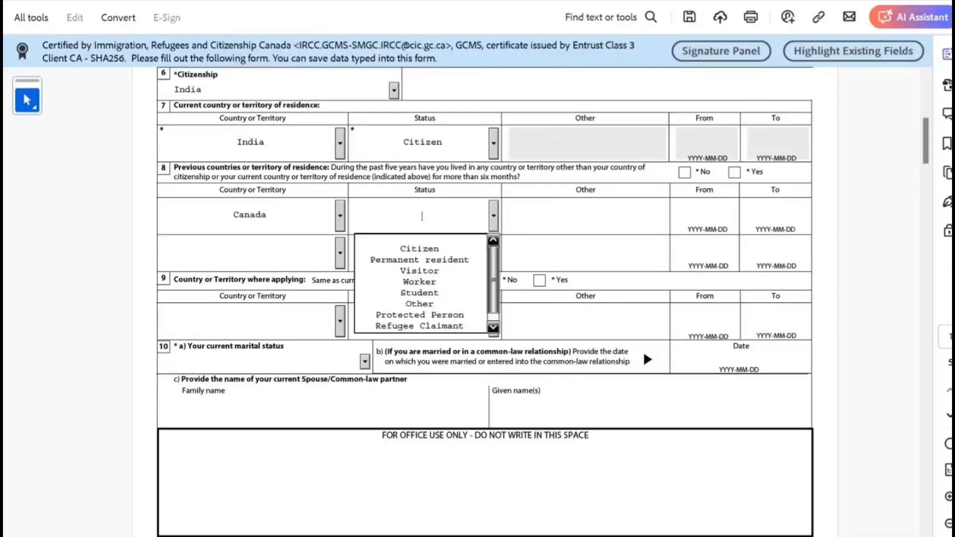
pyautogui.click(421, 283)
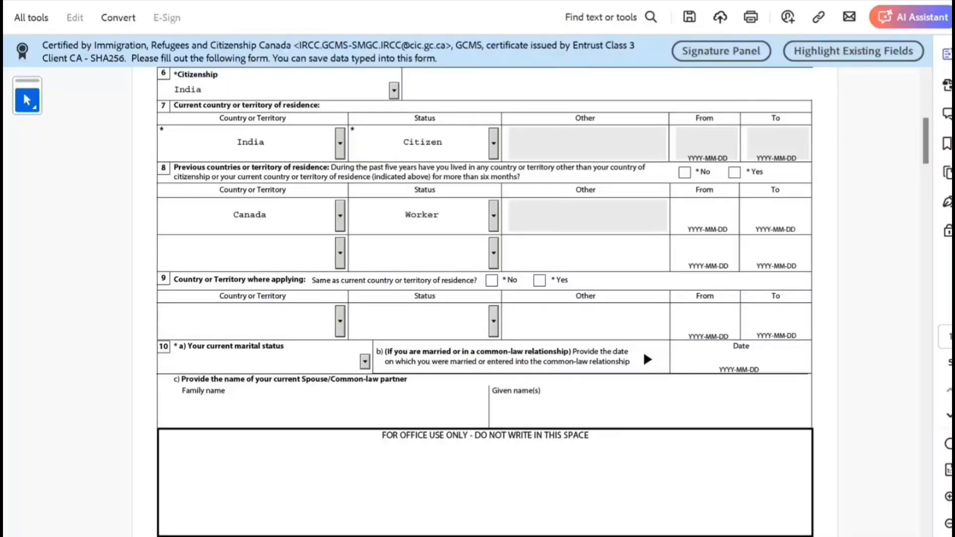
pyautogui.click(707, 217)
pyautogui.write('202')
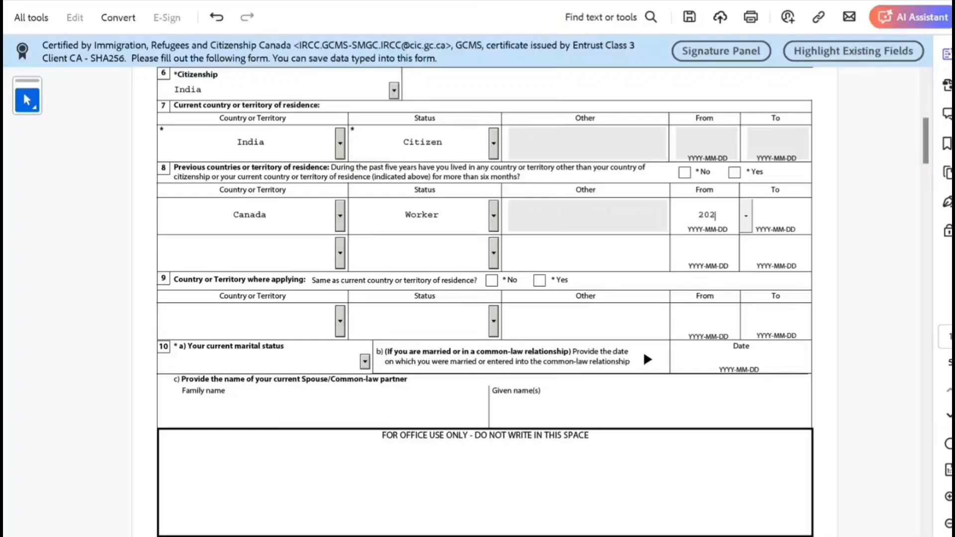
pyautogui.write('30')
pyautogui.press('BackSpace')
pyautogui.write('-02-01')
pyautogui.press('Tab')
pyautogui.write('2024')
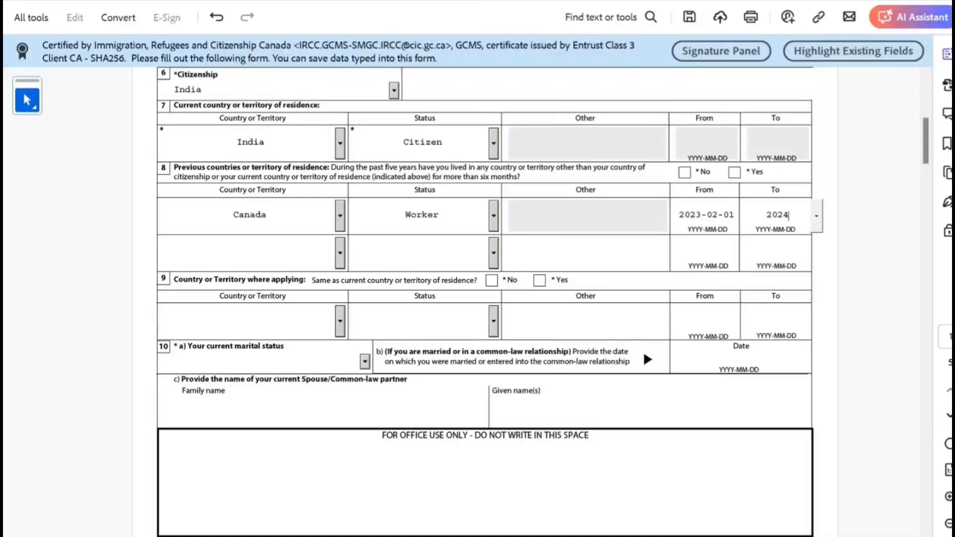
pyautogui.write('-04-10')
pyautogui.press('Tab')
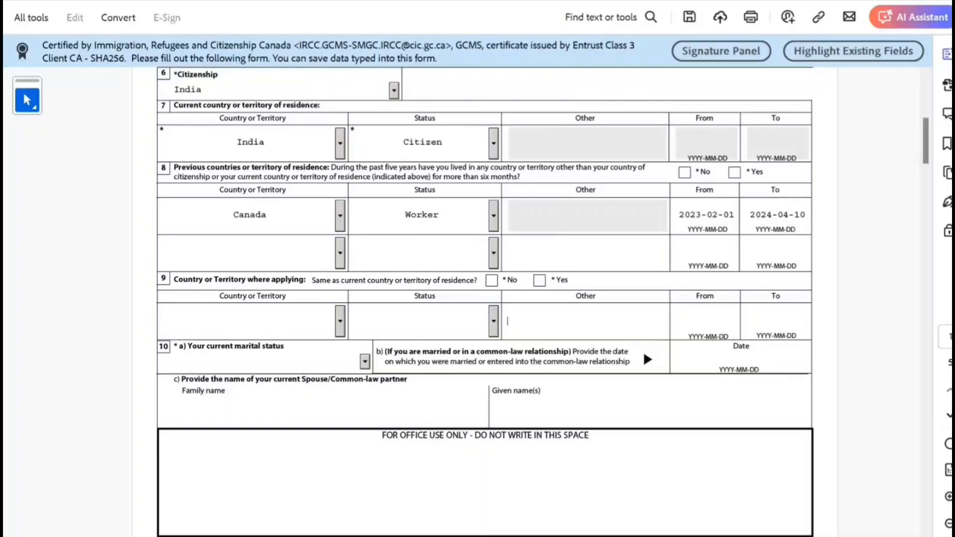
# - Answer Yes to applying from the residence country and set marital status to Single
pyautogui.click(540, 281)
pyautogui.scroll(-3, 542, 298)
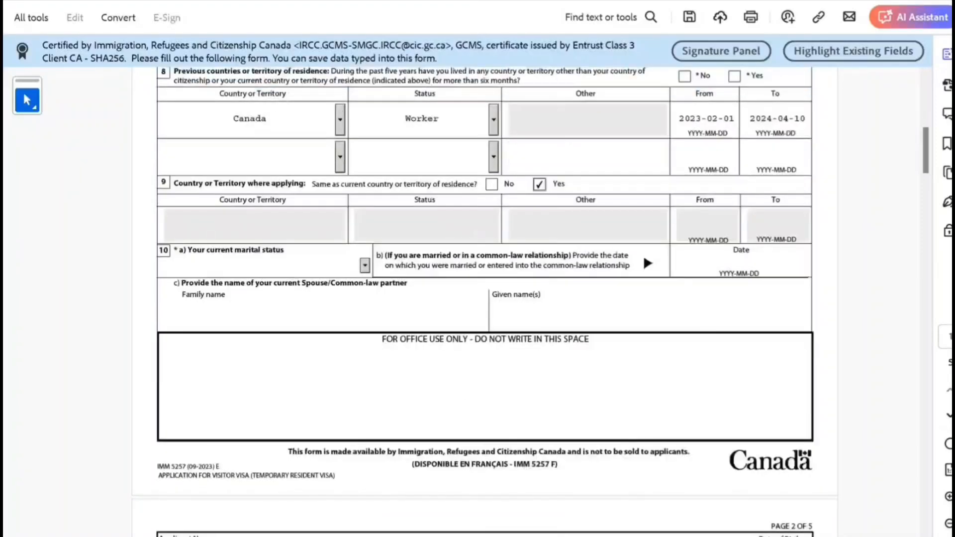
pyautogui.click(364, 266)
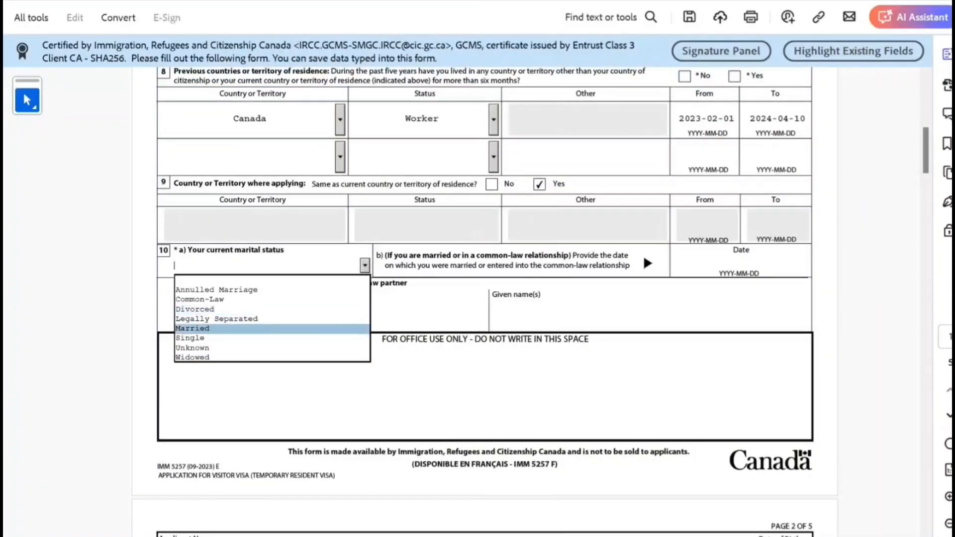
pyautogui.click(200, 338)
pyautogui.scroll(-4, 199, 338)
pyautogui.scroll(-5, 486, 298)
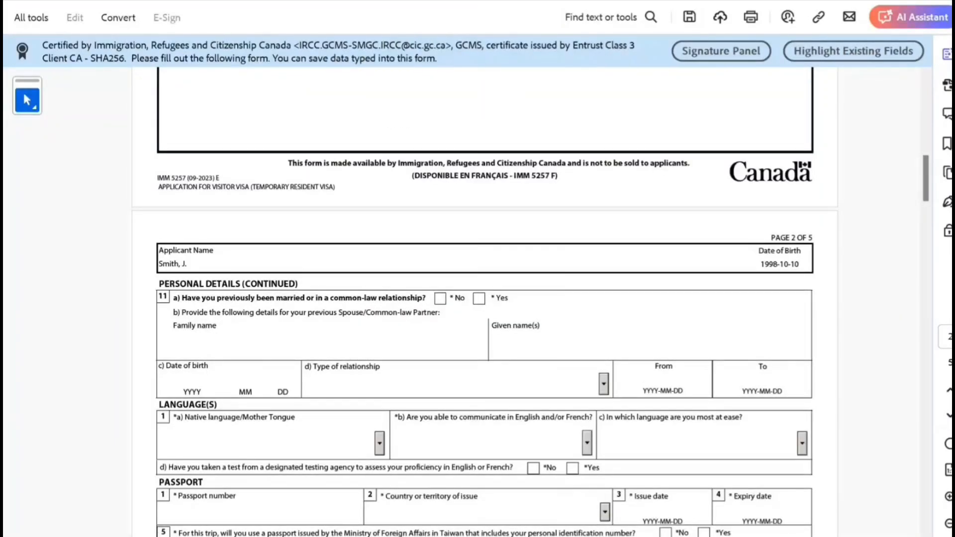
# - Answer No to previous marriage, pick Hindi as native language, English for communication, no language test
pyautogui.click(440, 299)
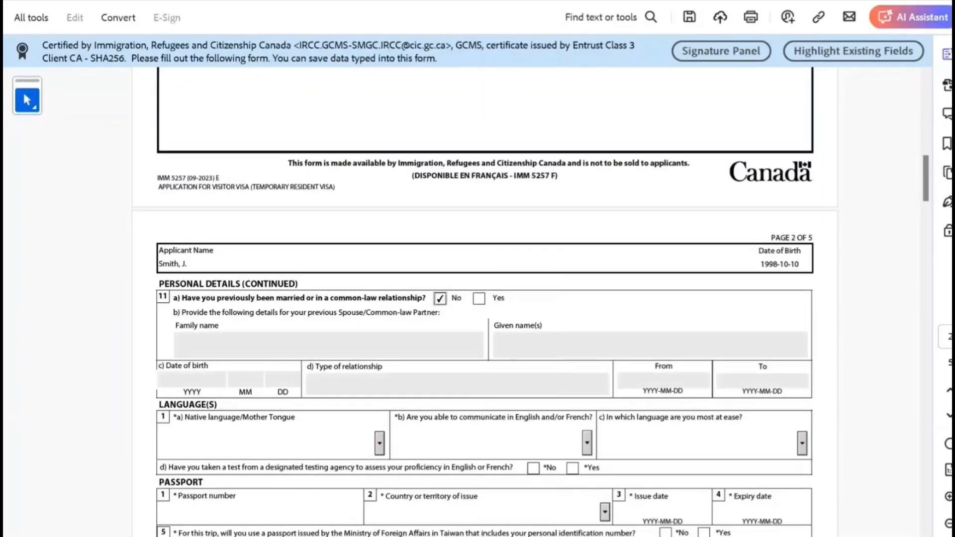
pyautogui.scroll(-3, 485, 298)
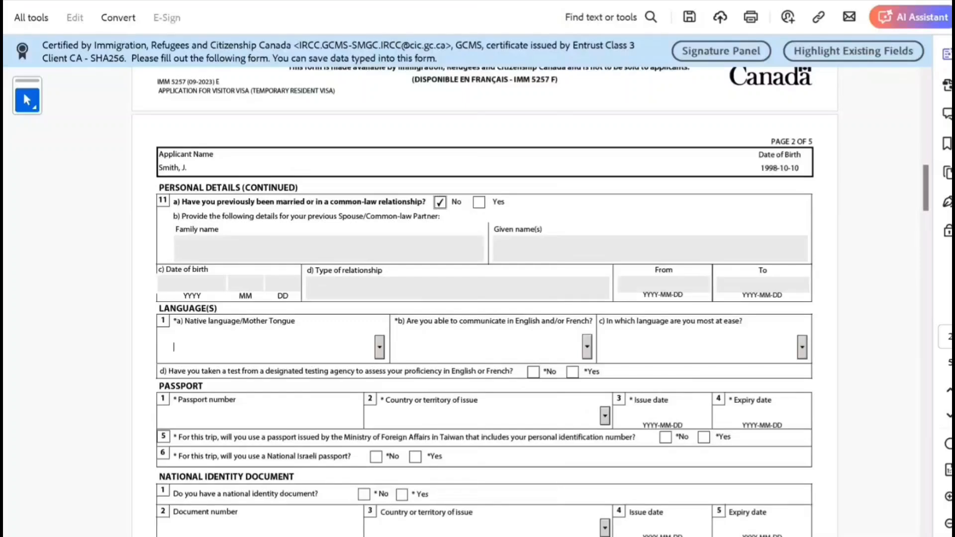
pyautogui.press('h')
pyautogui.press('h')
pyautogui.press('h')
pyautogui.press('h')
pyautogui.press('h')
pyautogui.press('h')
pyautogui.press('h')
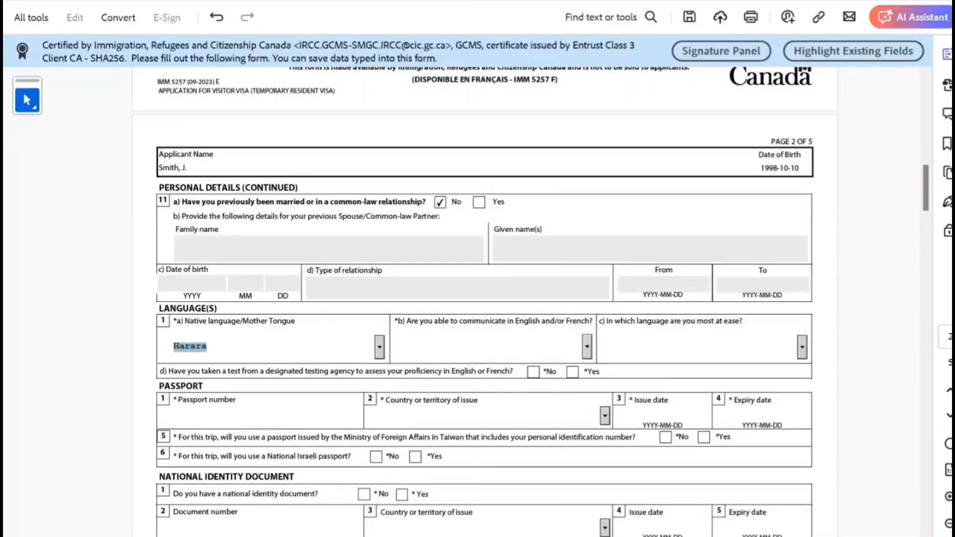
pyautogui.press('h')
pyautogui.press('h')
pyautogui.press('h')
pyautogui.press('h')
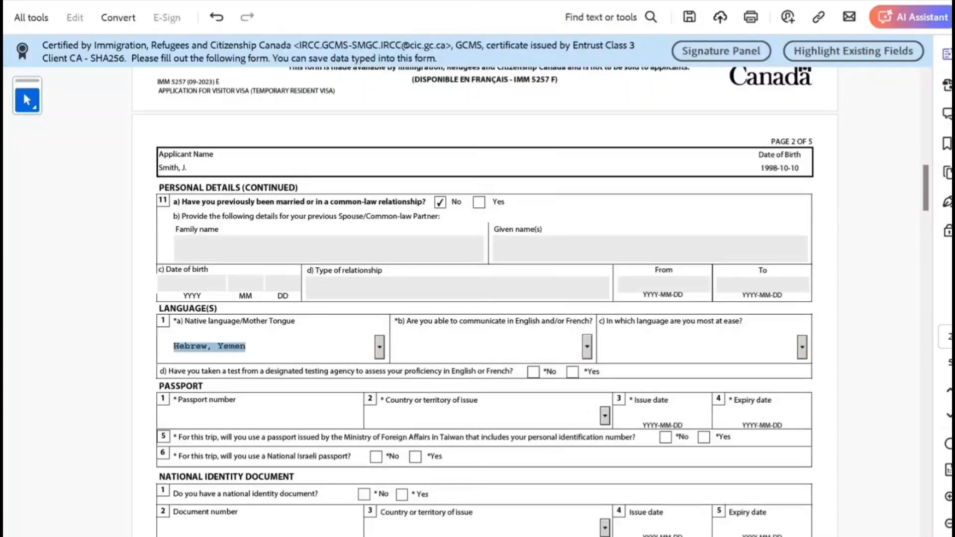
pyautogui.press('h')
pyautogui.press('Tab')
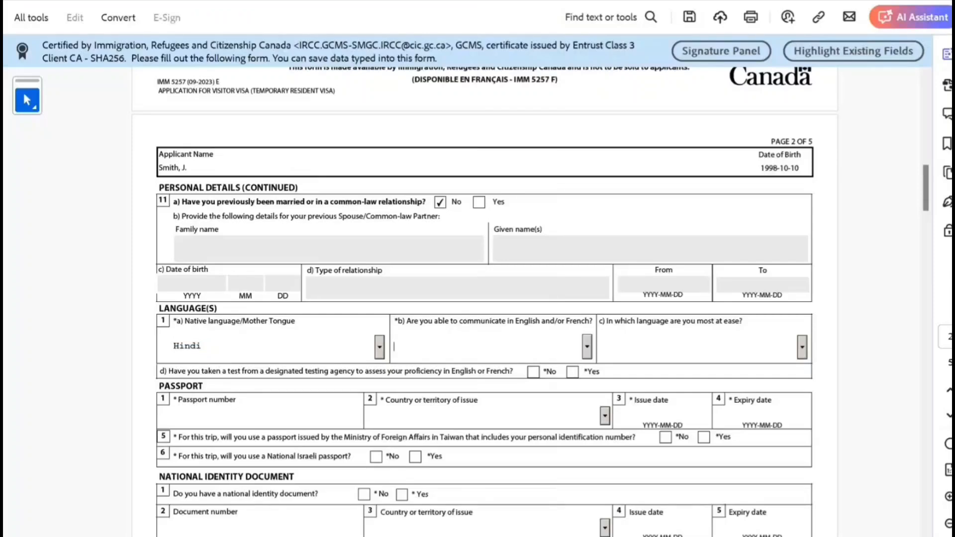
pyautogui.press('Down')
pyautogui.press('Down')
pyautogui.press('Return')
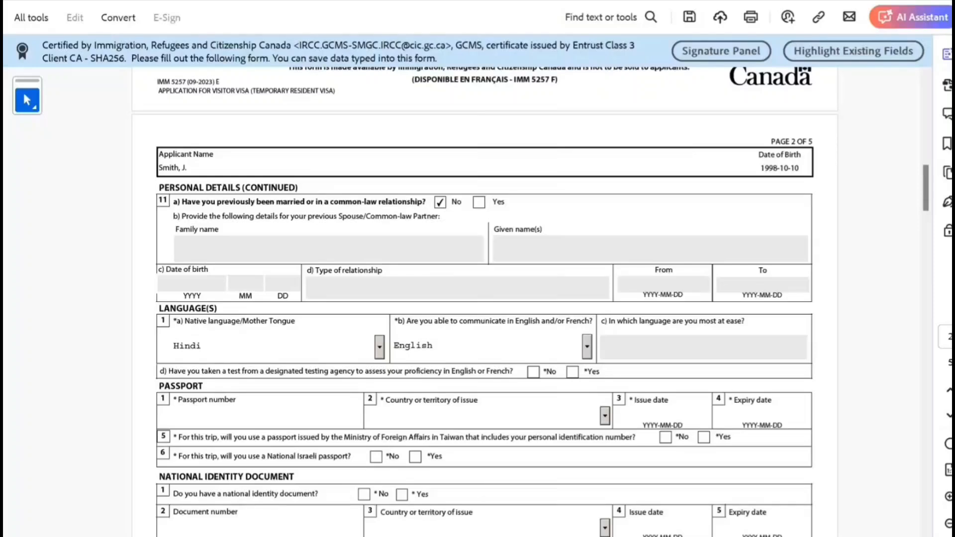
pyautogui.click(533, 372)
pyautogui.scroll(-2, 486, 301)
# - Enter the passport number, issuing country India, issue date 2022-10-10 and expiry 2032-10-09
pyautogui.click(224, 343)
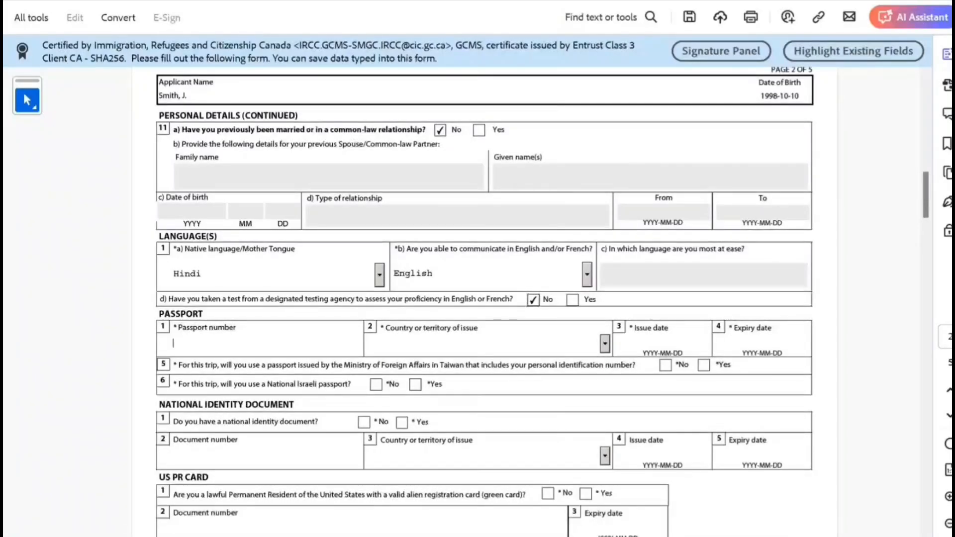
pyautogui.write('K7878788787')
pyautogui.press('Tab')
pyautogui.write('in')
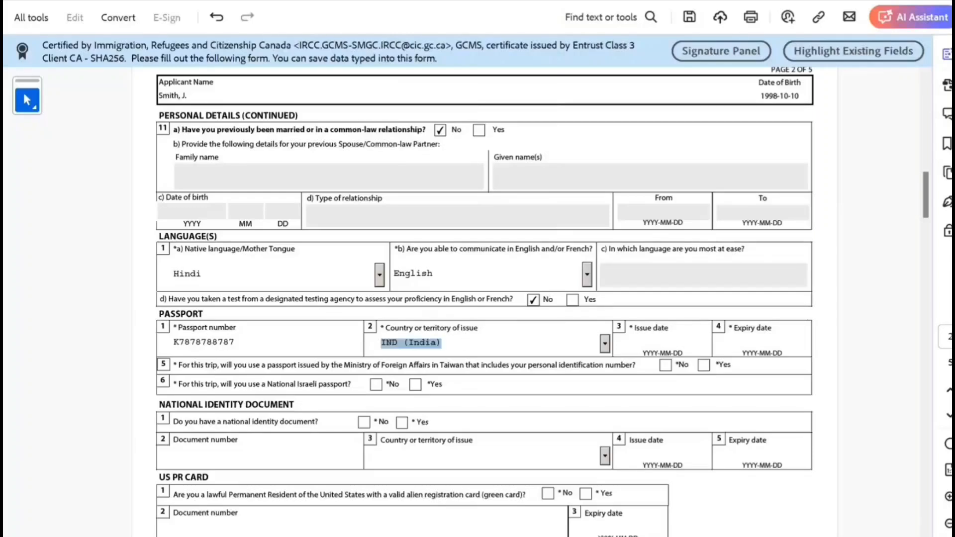
pyautogui.press('Tab')
pyautogui.write('2022-10-10')
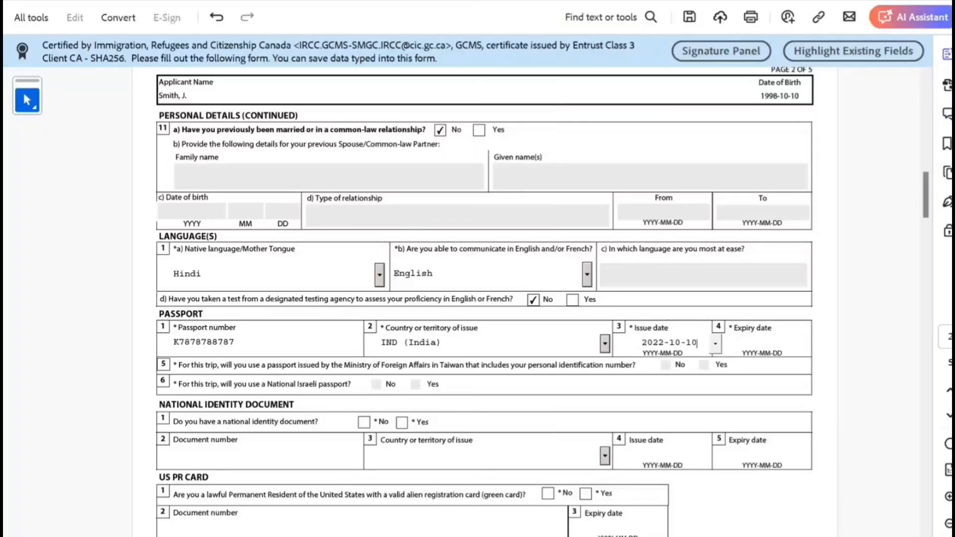
pyautogui.press('Tab')
pyautogui.write('2032')
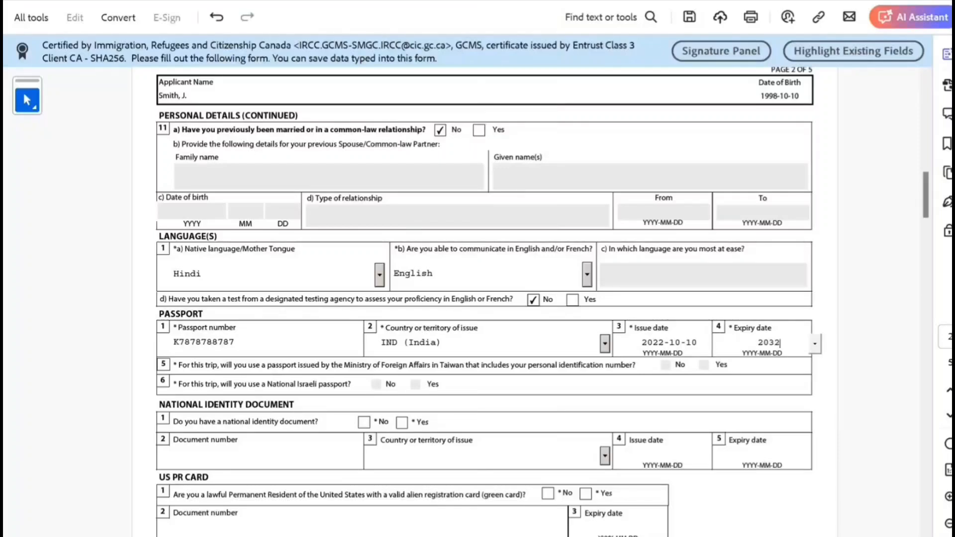
pyautogui.write('-10-09')
pyautogui.scroll(-2, 542, 302)
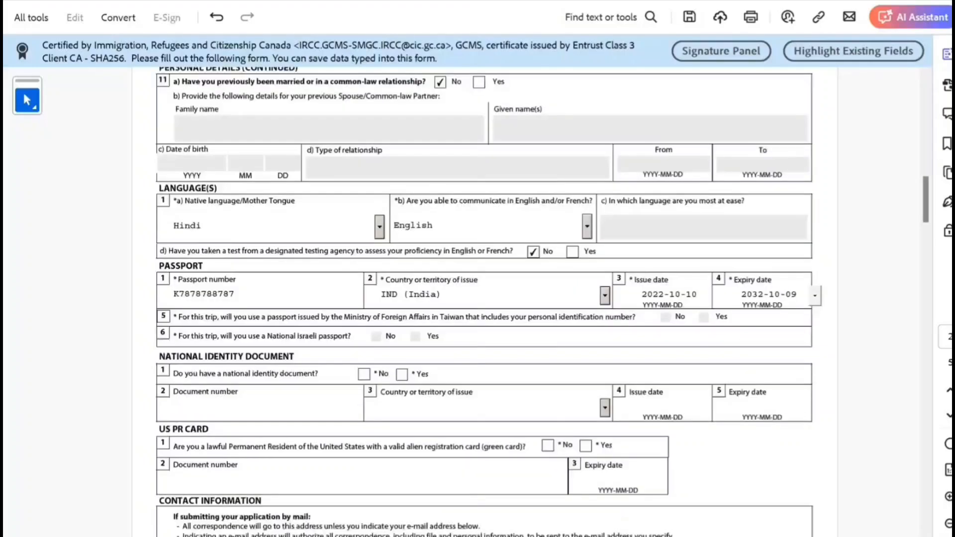
pyautogui.scroll(-2, 542, 302)
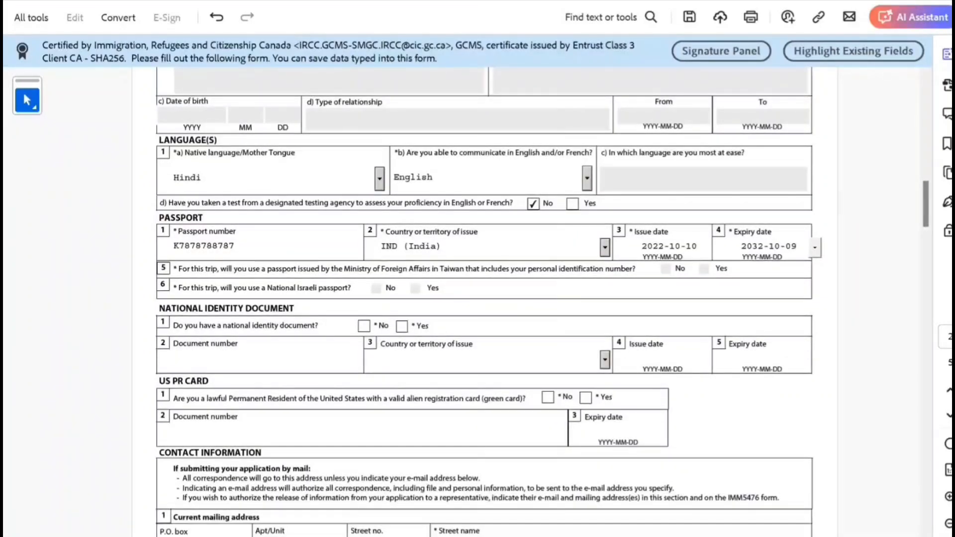
# - Answer No to having a national identity document and a US PR card
pyautogui.click(364, 327)
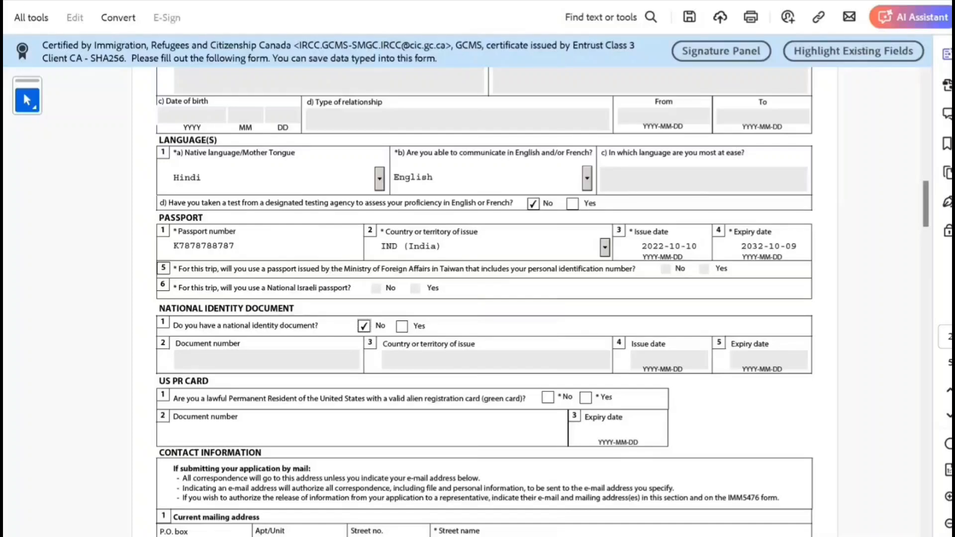
pyautogui.click(548, 398)
pyautogui.scroll(-4, 484, 302)
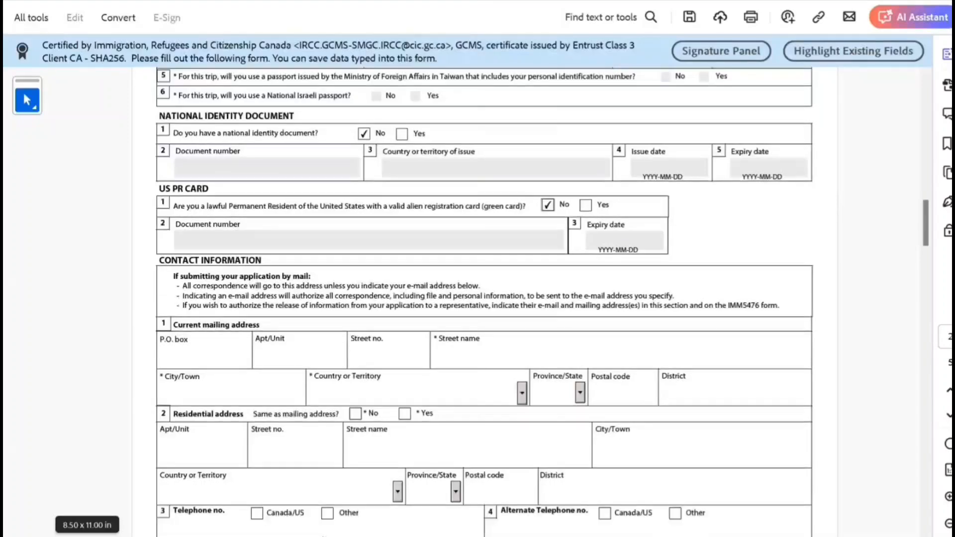
# - Fill the mailing address: street number and name, New Delhi, India, postal code, district Delhi
pyautogui.write('23')
pyautogui.press('Tab')
pyautogui.write('32swxwxwdxdwx')
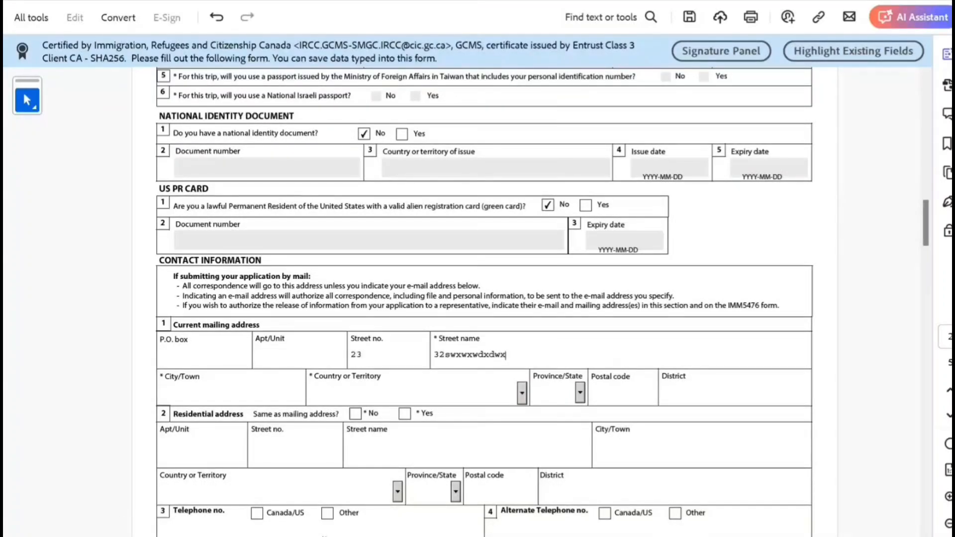
pyautogui.press('Tab')
pyautogui.write('New Delhi')
pyautogui.press('Tab')
pyautogui.write('in')
pyautogui.press('Tab')
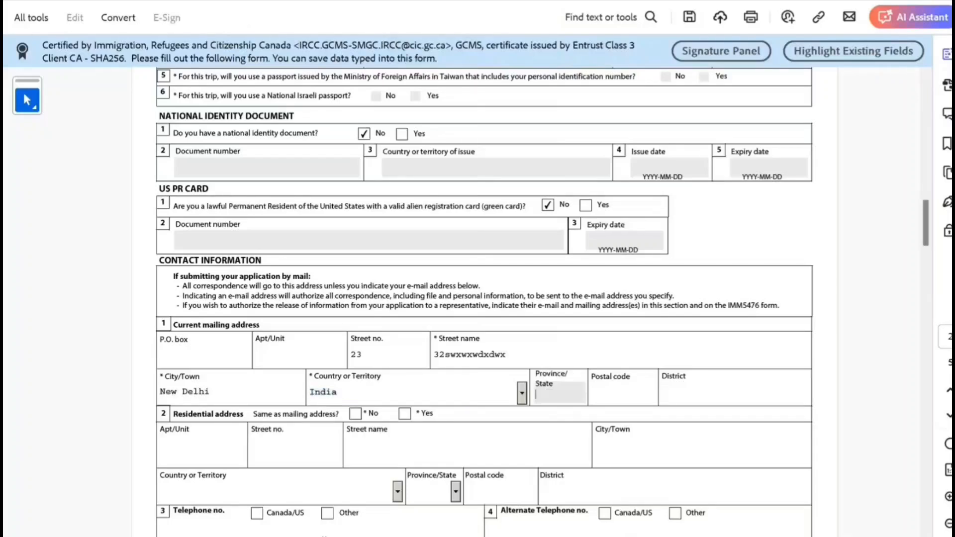
pyautogui.write('89898989')
pyautogui.press('Tab')
pyautogui.write('Delhi')
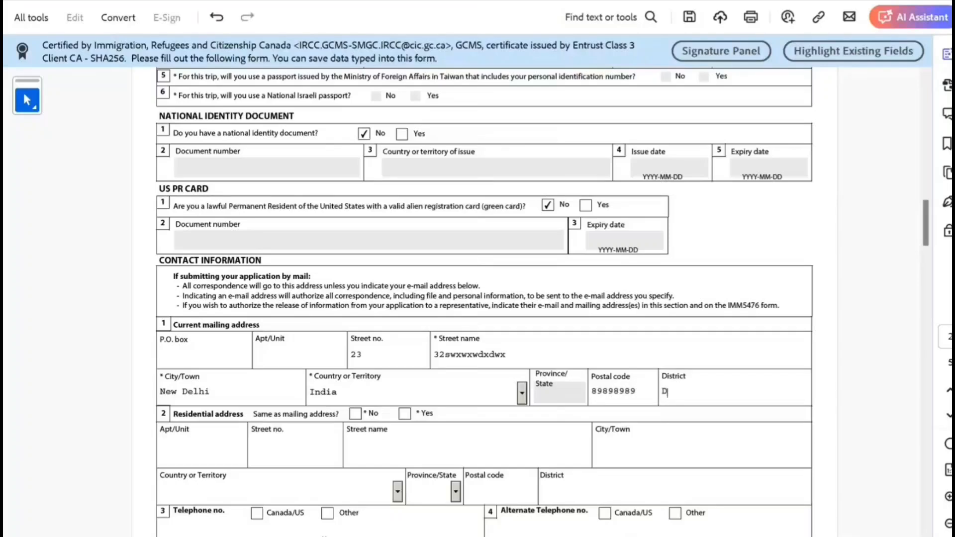
pyautogui.press('Tab')
# - Mark residential address same as mailing and set the telephone as a Canada/US Cellular number
pyautogui.click(405, 414)
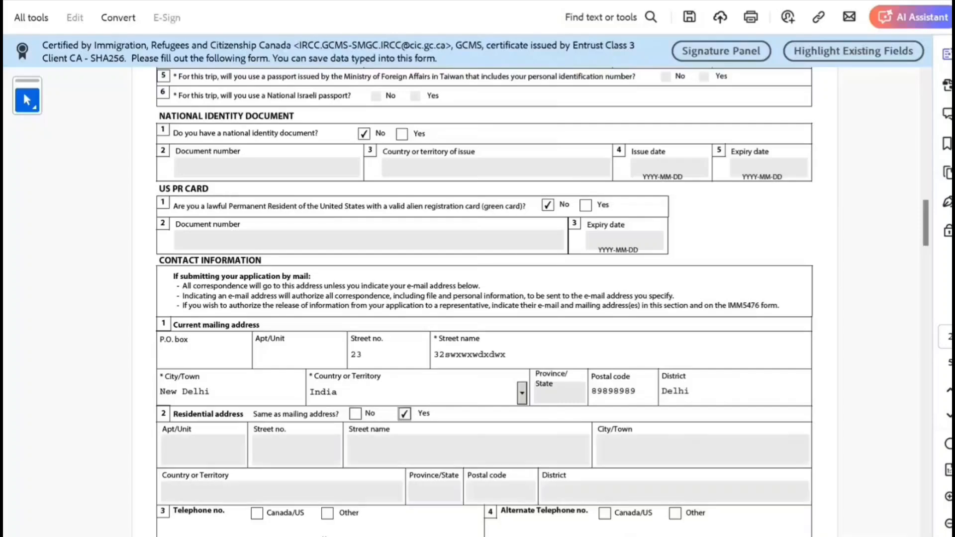
pyautogui.scroll(-2, 485, 303)
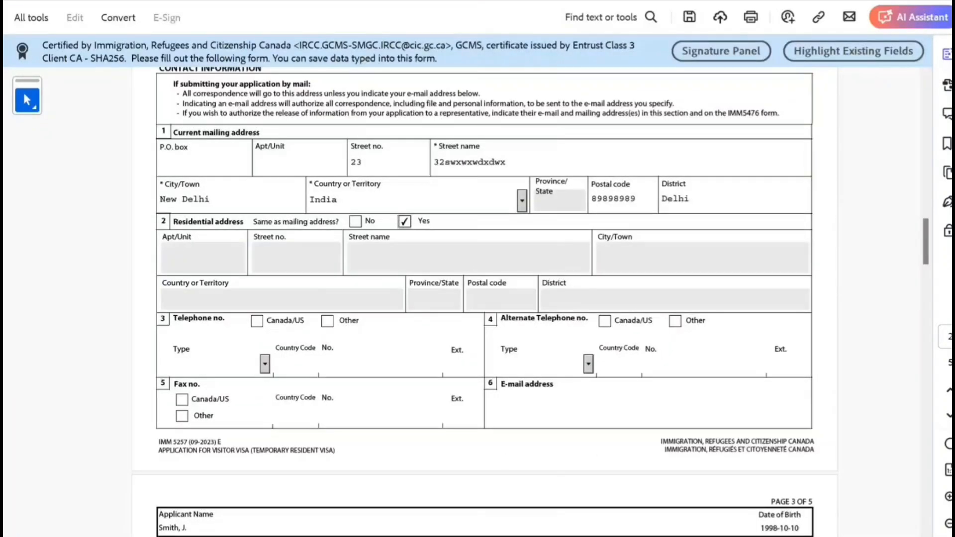
pyautogui.click(256, 322)
pyautogui.click(337, 364)
pyautogui.click(264, 364)
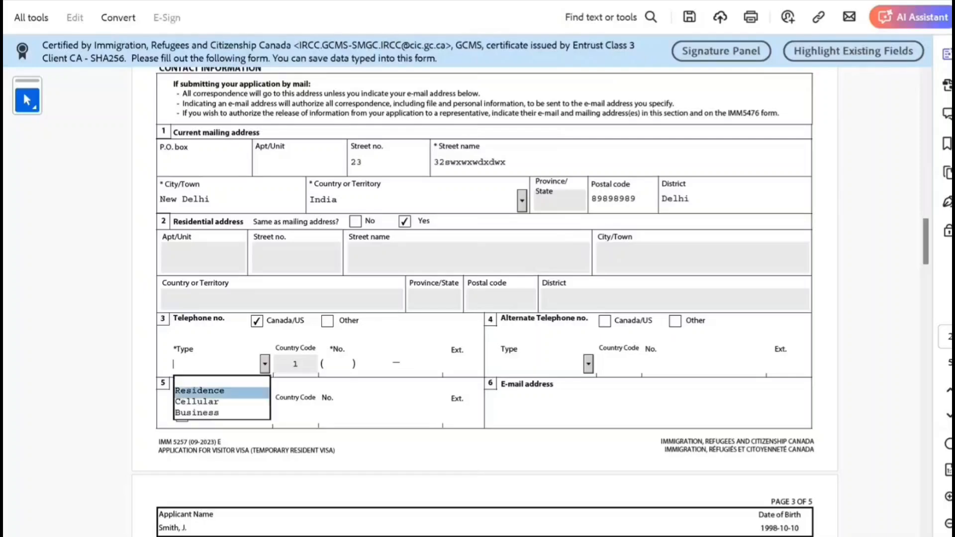
pyautogui.click(221, 403)
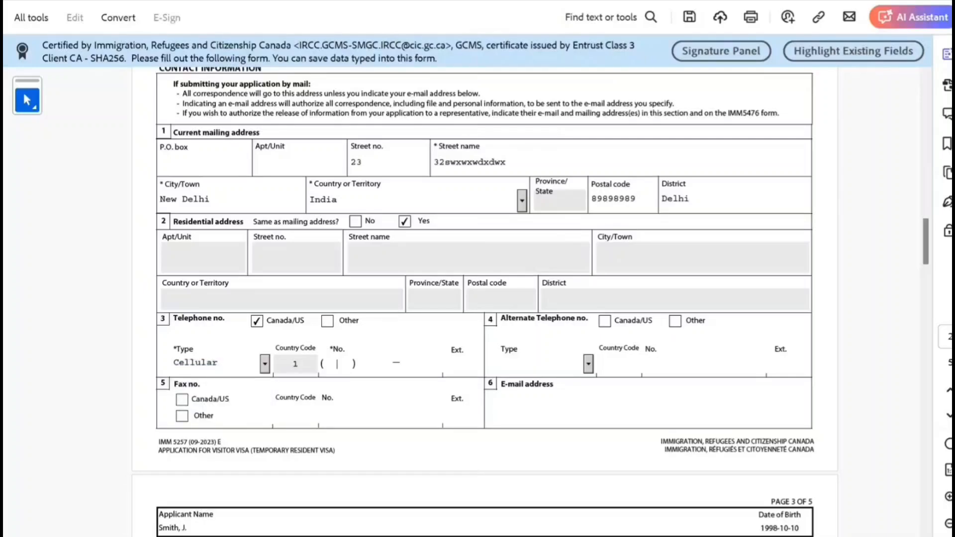
# - Enter the telephone number with extension and the contact e-mail address
pyautogui.write('989 ) 898 — 9898 89889')
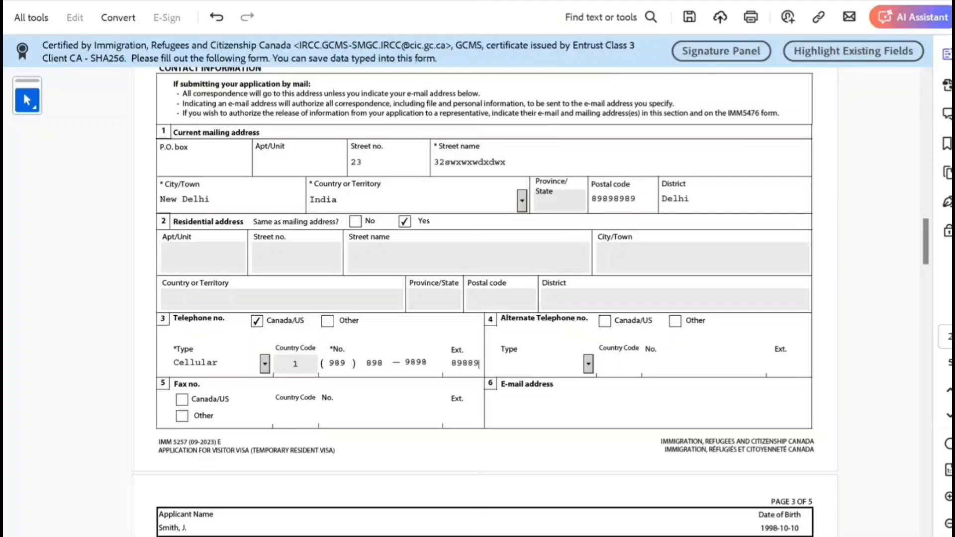
pyautogui.scroll(-3, 264, 480)
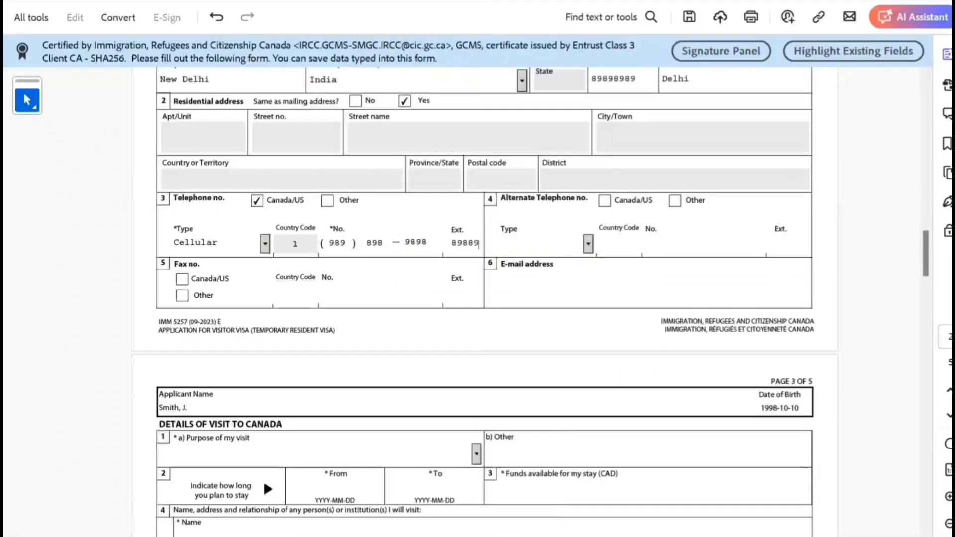
pyautogui.press('Tab')
pyautogui.write('sxsaxsax@sqxsqxs.com')
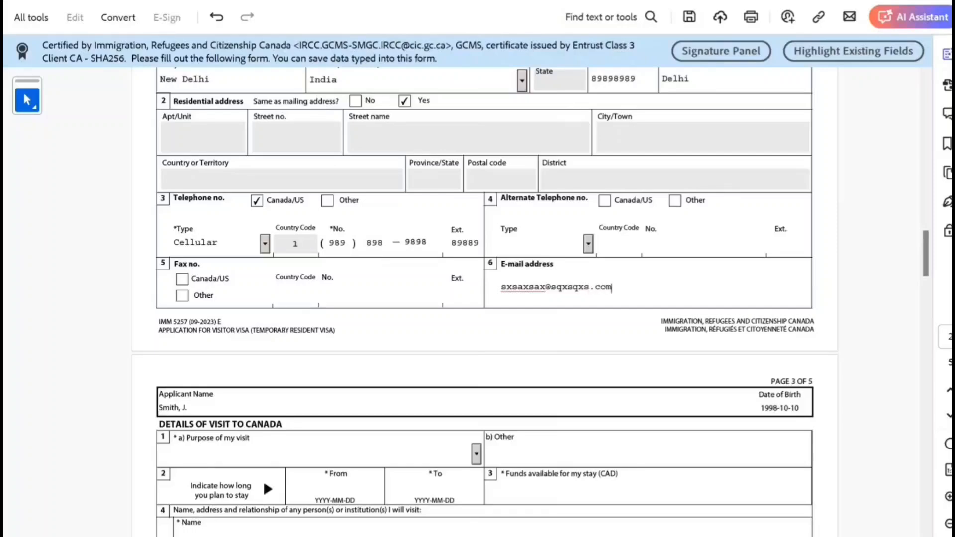
pyautogui.scroll(-2, 486, 298)
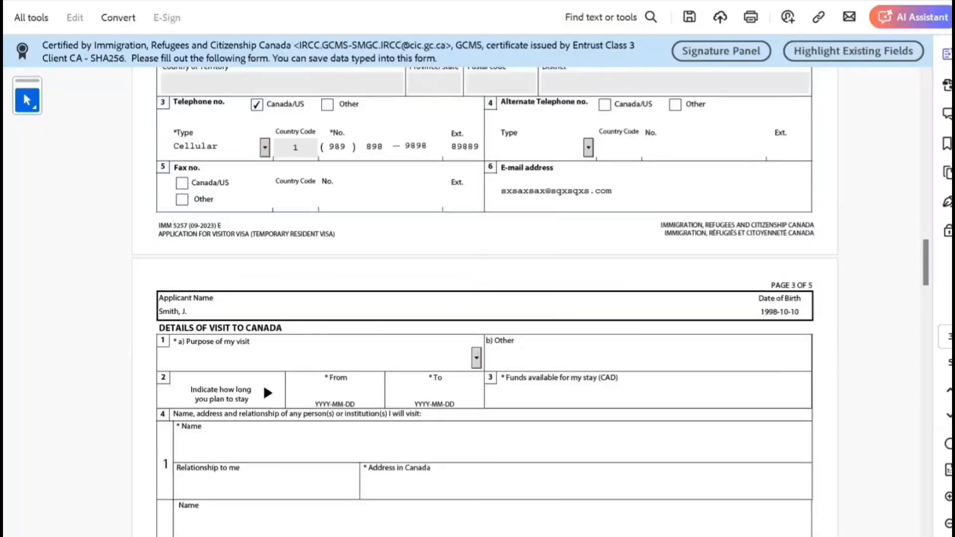
# - Set the purpose of visit to Returning Worker
pyautogui.click(477, 358)
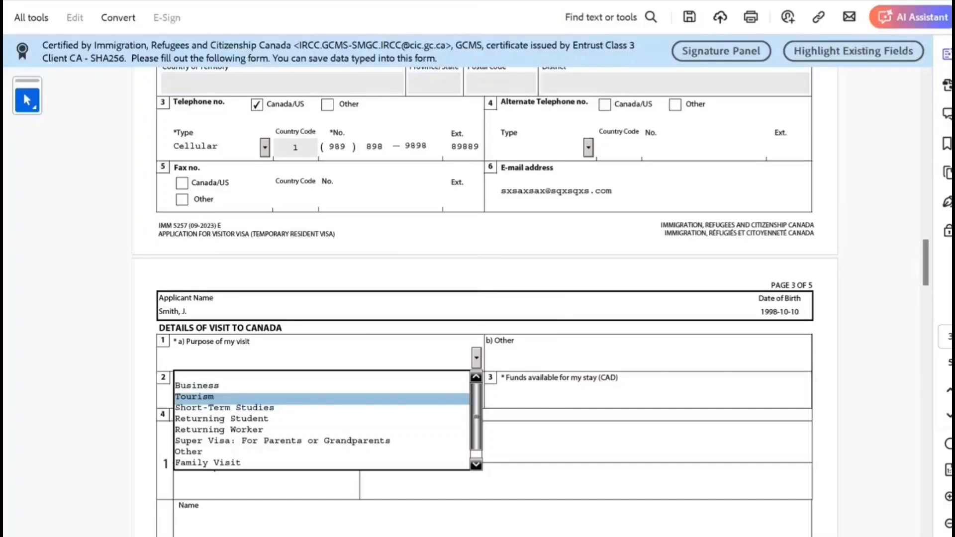
pyautogui.press('Down')
pyautogui.press('Down')
pyautogui.press('Down')
pyautogui.press('Down')
pyautogui.press('Down')
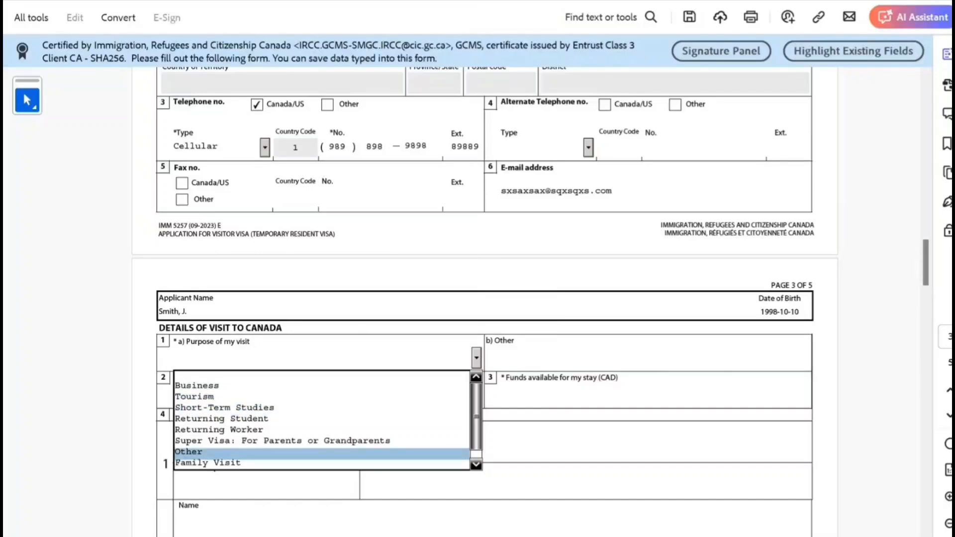
pyautogui.scroll(-1, 323, 421)
pyautogui.press('Up')
pyautogui.press('Up')
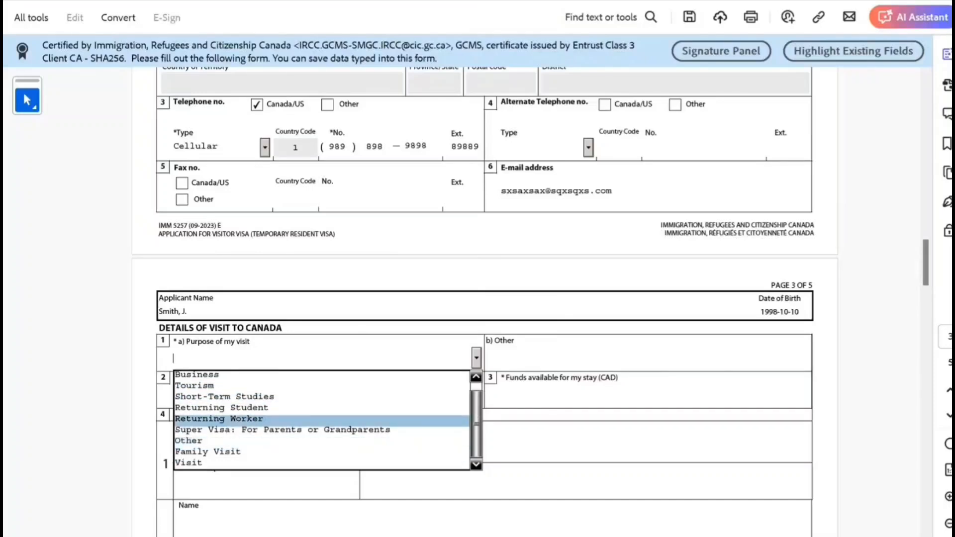
pyautogui.press('Return')
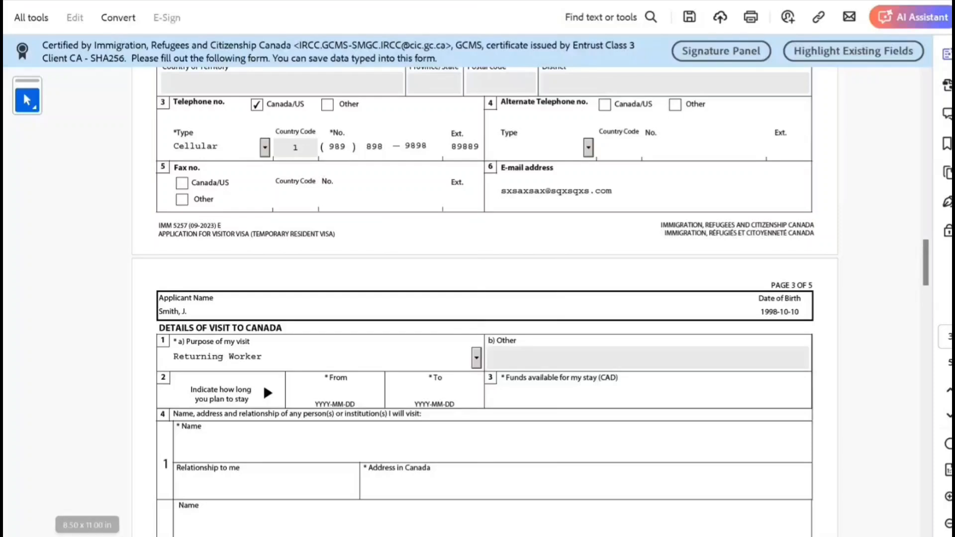
# - Enter the stay from 2024-04-27 to 2026-10-10 with 70000 CAD funds available
pyautogui.click(336, 395)
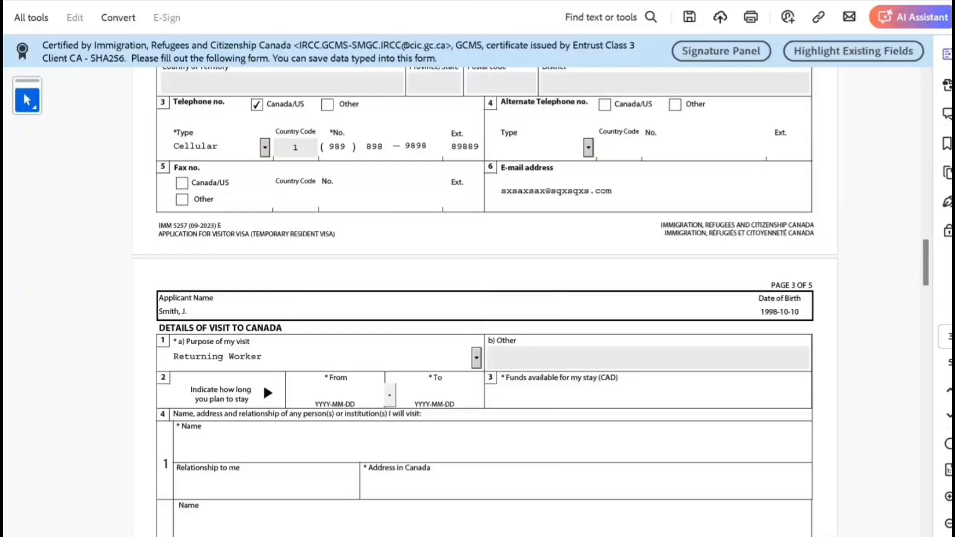
pyautogui.write('2')
pyautogui.write('024-04-27')
pyautogui.press('Tab')
pyautogui.write('2')
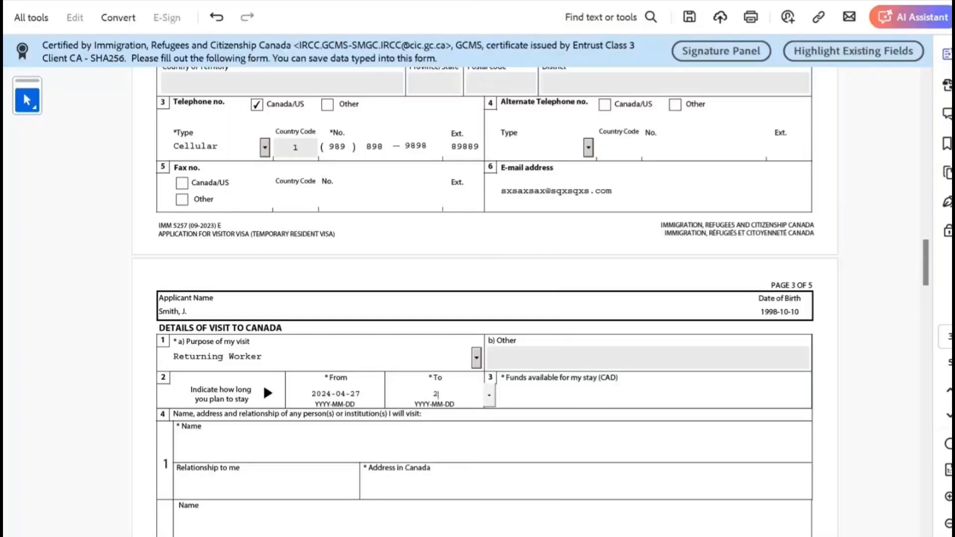
pyautogui.write('026-10-10')
pyautogui.press('Tab')
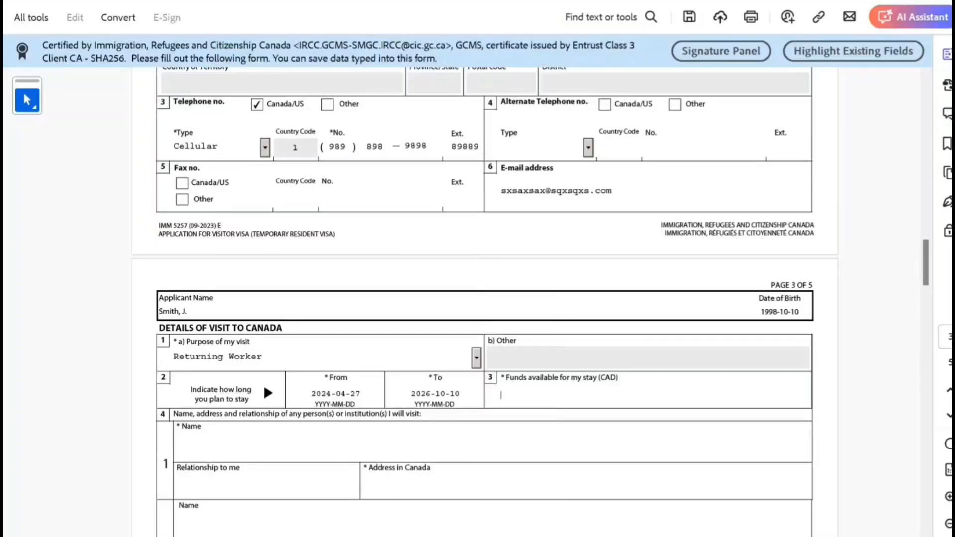
pyautogui.write('70000')
pyautogui.scroll(-3, 485, 299)
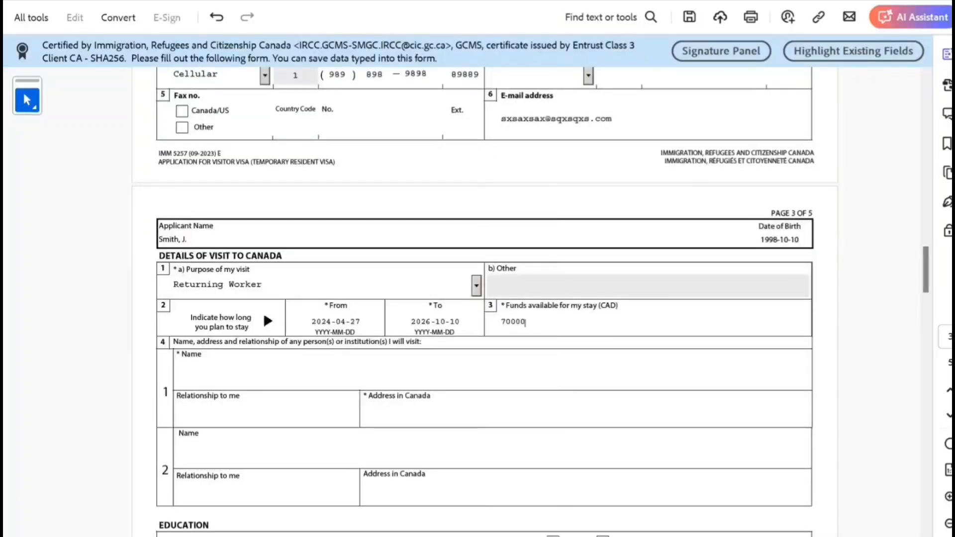
pyautogui.scroll(-4, 485, 299)
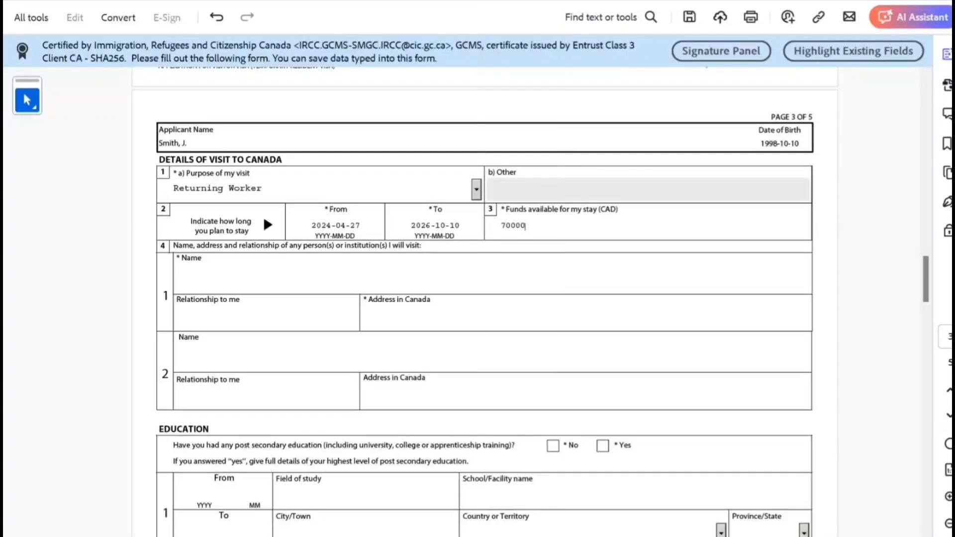
# - Enter the visitee's name, relationship 'Empliyer', and their address in Canada
pyautogui.press('Tab')
pyautogui.write('EMokiyer Name')
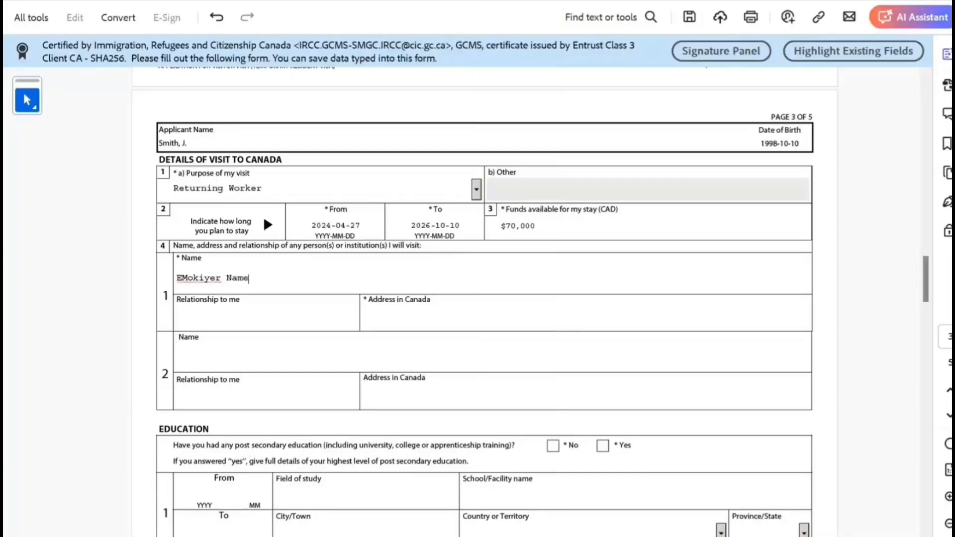
pyautogui.press('Tab')
pyautogui.write('Empliyer')
pyautogui.press('Tab')
pyautogui.write('ahjbzhaz')
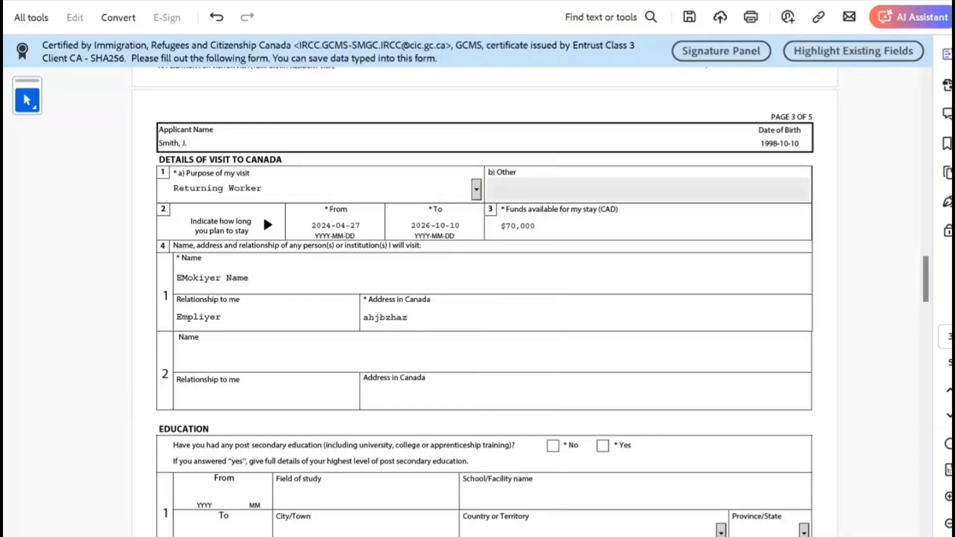
pyautogui.write(' jkjakjznzn hjhjnjh')
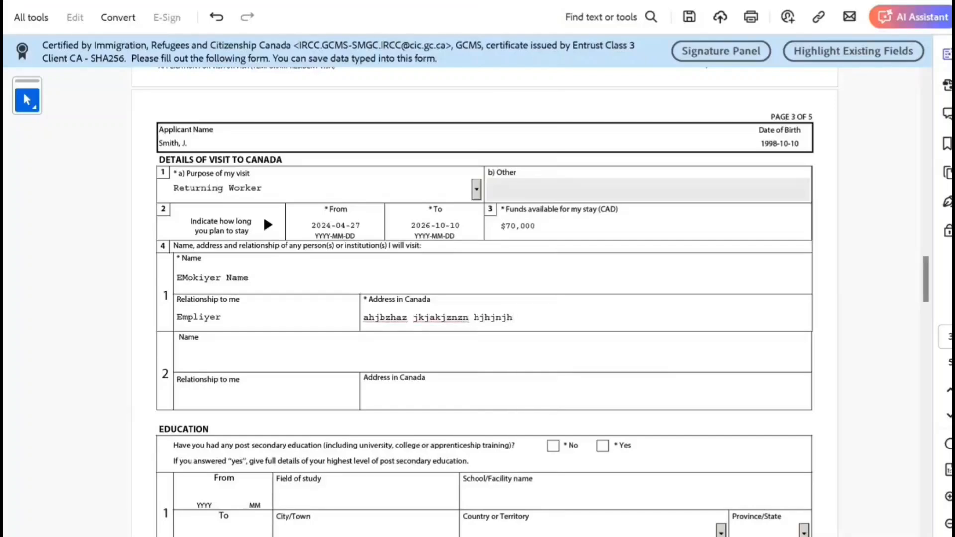
pyautogui.scroll(-3, 478, 298)
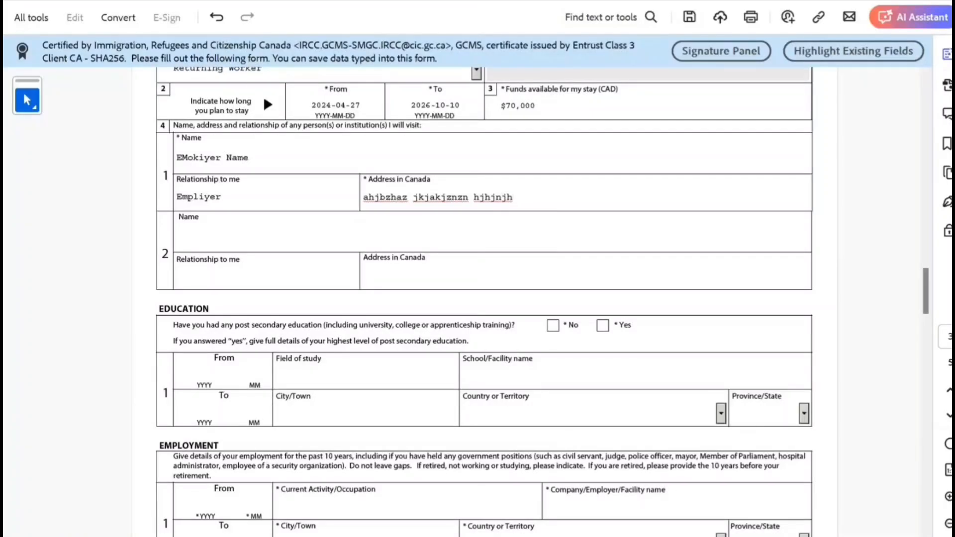
# - Answer Yes to post-secondary education and enter the period 2016-03 to 2020-03
pyautogui.click(603, 325)
pyautogui.click(204, 375)
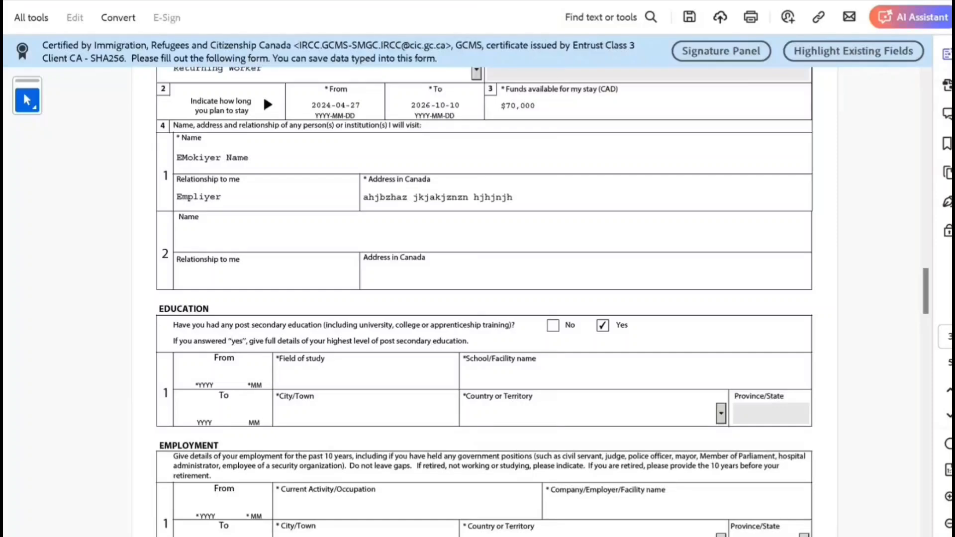
pyautogui.write('20')
pyautogui.write('160')
pyautogui.write('3')
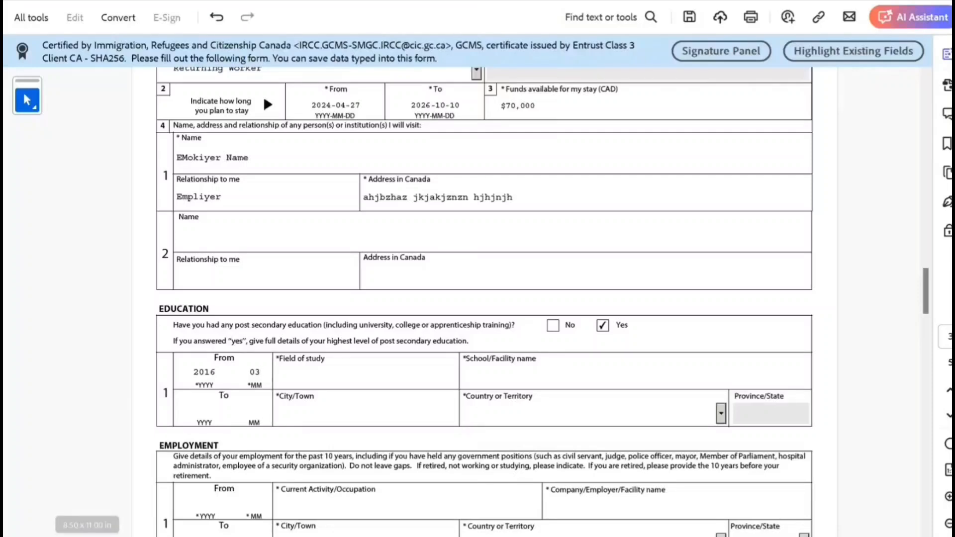
pyautogui.write('2020')
pyautogui.write('03')
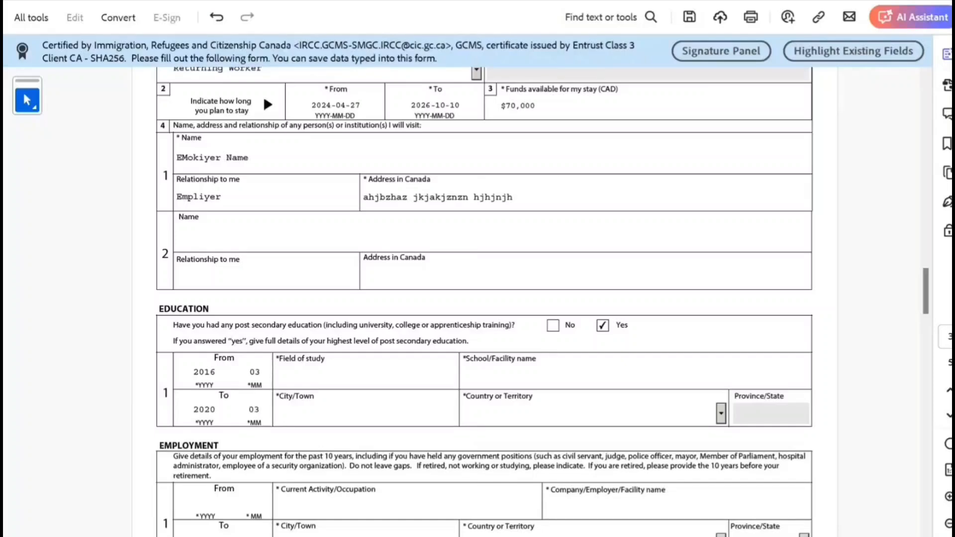
pyautogui.press('Tab')
# - Enter field of study 'Bachelors of Technology in IT', school 'Newdehiu IT', New Delhi, India
pyautogui.write('Bachelors of Tech')
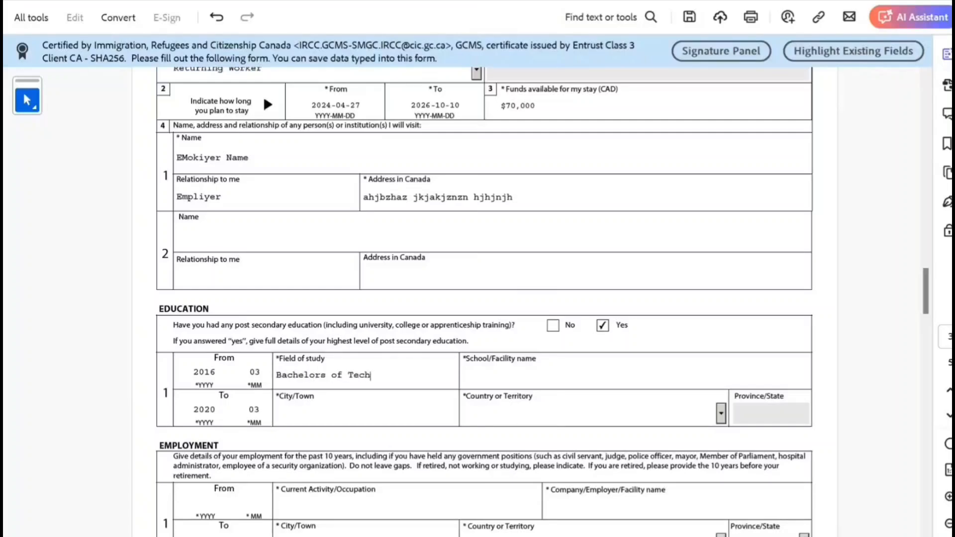
pyautogui.write('nology in IT')
pyautogui.press('Tab')
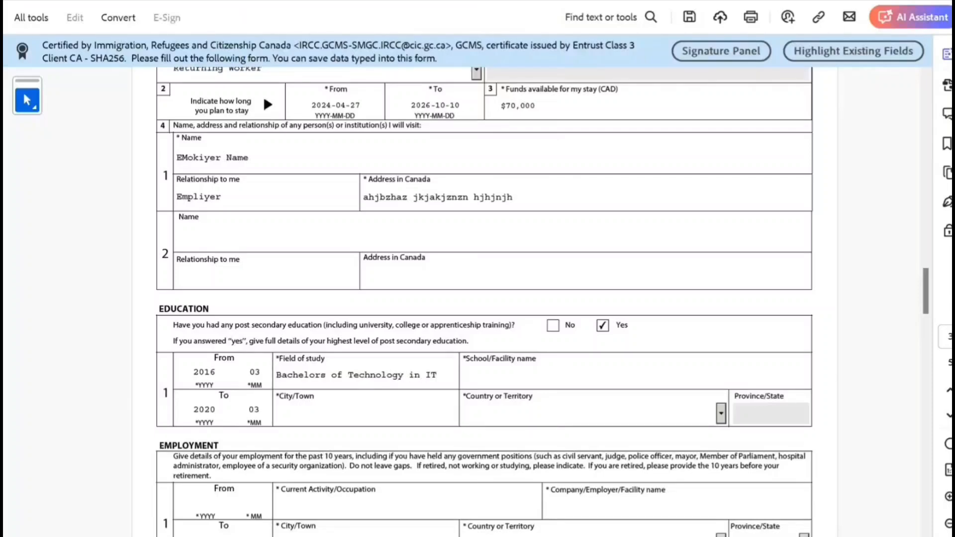
pyautogui.write('Newdehiu IT')
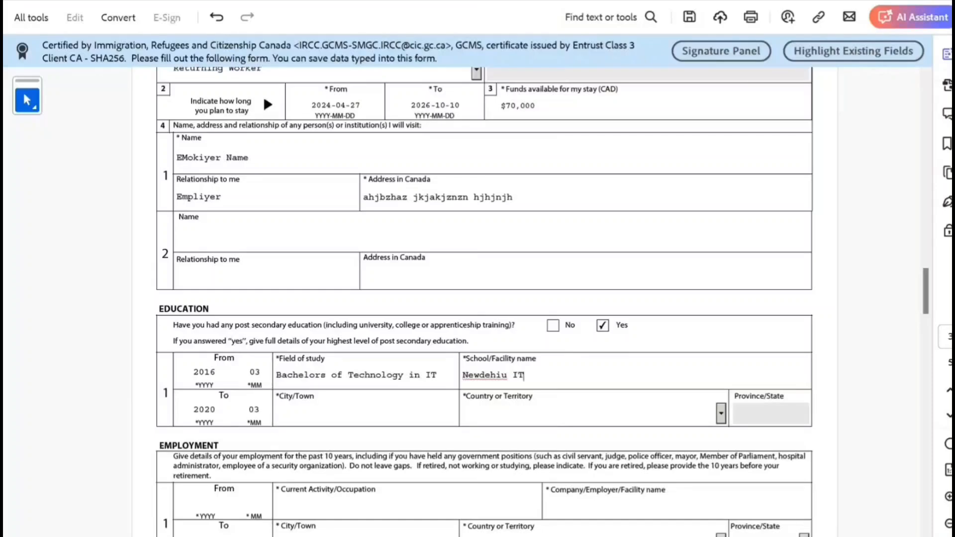
pyautogui.press('Tab')
pyautogui.write('New Delhi')
pyautogui.press('Tab')
pyautogui.write('India')
pyautogui.press('Tab')
pyautogui.scroll(-3, 484, 299)
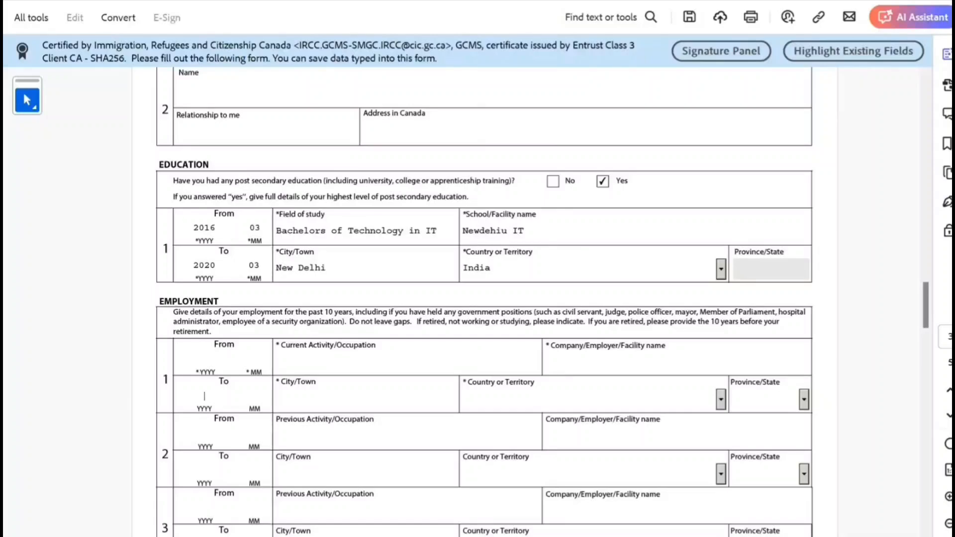
# - Set the first job's period to 2023-02 to 2024-04 with country Canada
pyautogui.write('2024')
pyautogui.write('10')
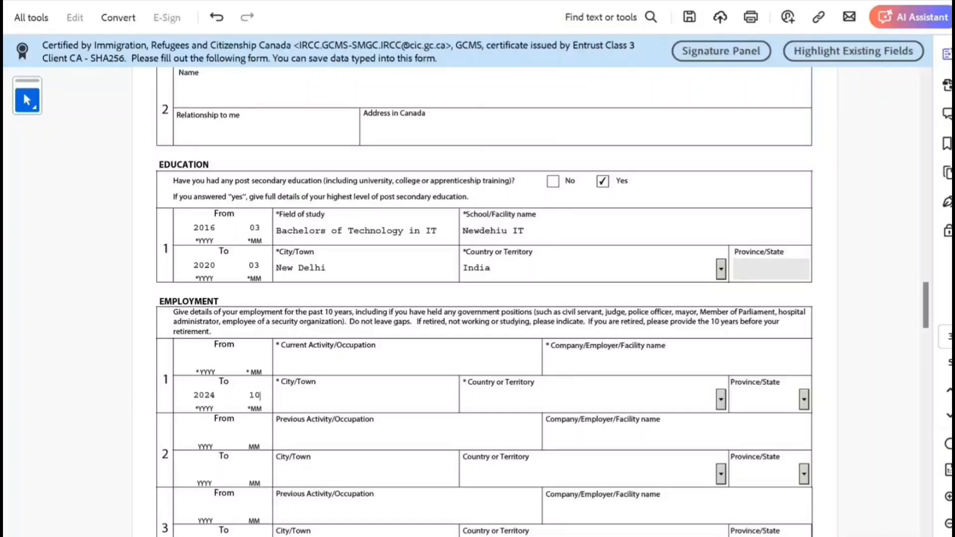
pyautogui.click(205, 360)
pyautogui.scroll(3, 205, 360)
pyautogui.scroll(-2, 484, 299)
pyautogui.write('20230')
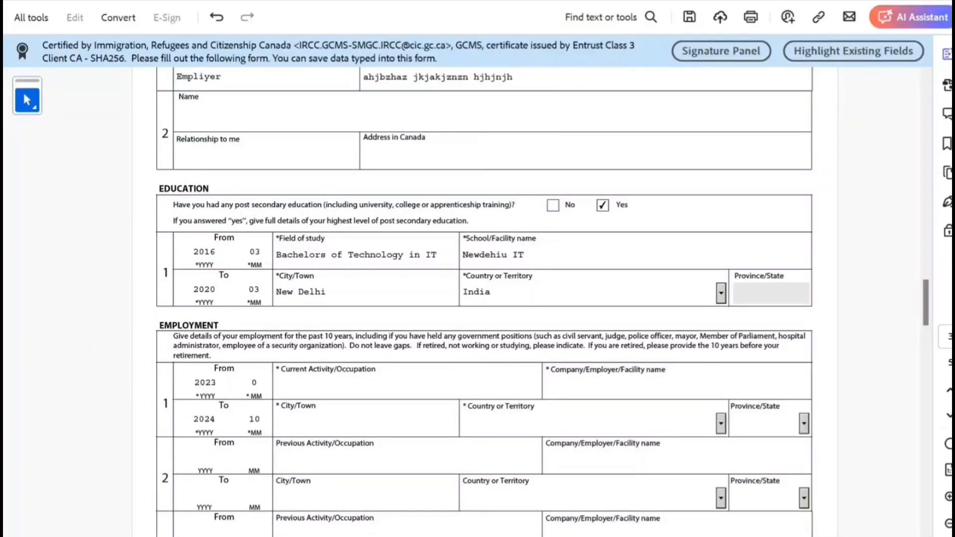
pyautogui.write('2')
pyautogui.press('Tab')
pyautogui.scroll(-2, 484, 302)
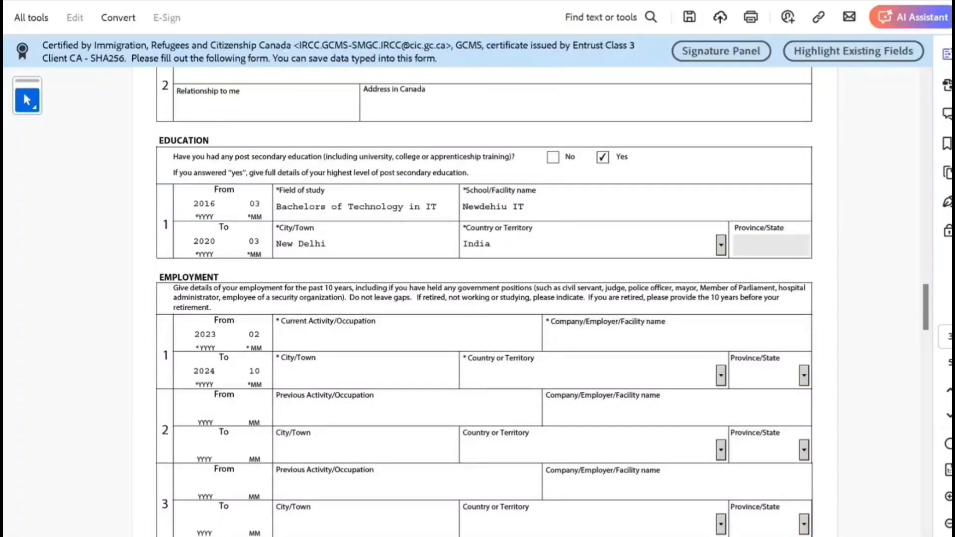
pyautogui.press('c')
pyautogui.press('c')
pyautogui.press('c')
pyautogui.press('c')
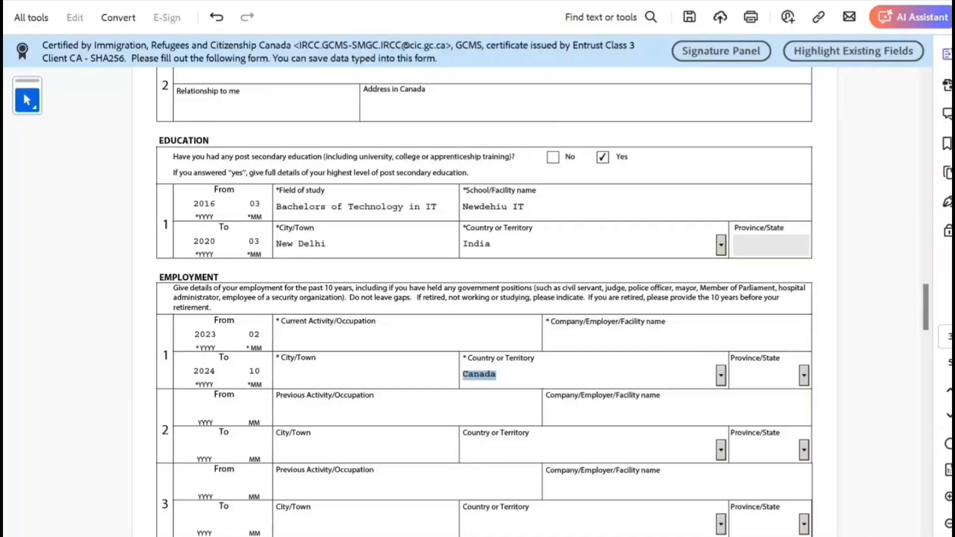
pyautogui.hotkey('shift', 'Tab')
pyautogui.hotkey('shift', 'Tab')
pyautogui.write('04')
pyautogui.press('Tab')
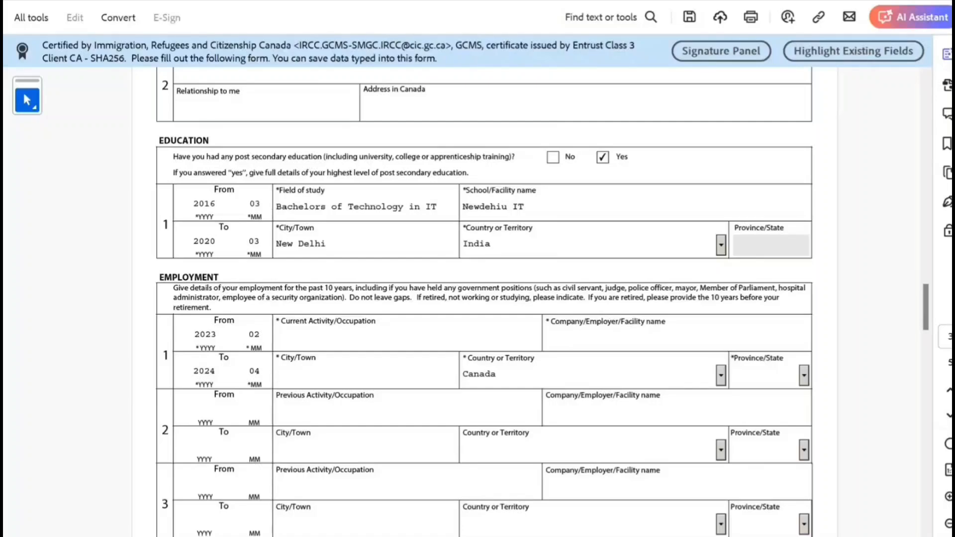
# - Select province ON and enter placeholder city, occupation and employer for the first job
pyautogui.scroll(-3, 484, 298)
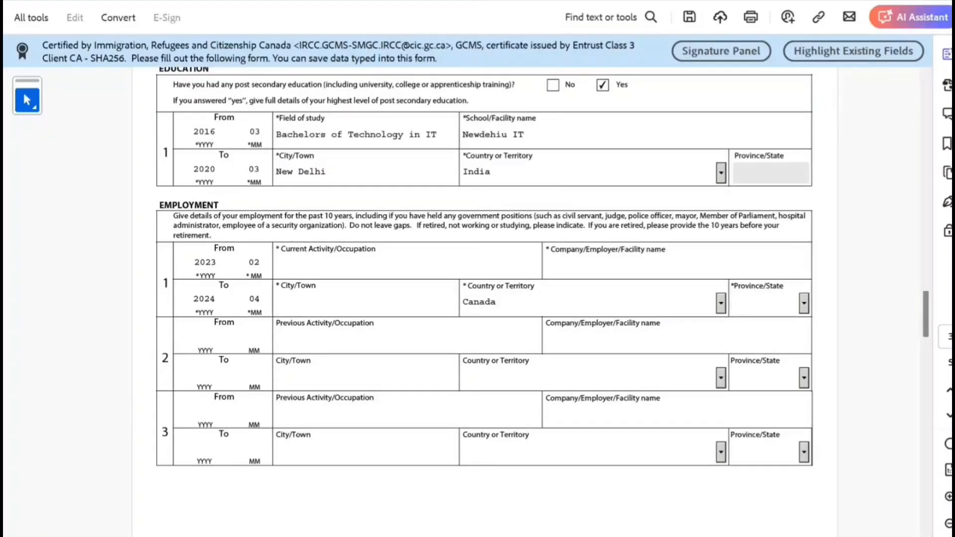
pyautogui.write('o')
pyautogui.click(299, 302)
pyautogui.write('xxsxsa')
pyautogui.click(299, 267)
pyautogui.write('xssxsx')
pyautogui.click(573, 267)
pyautogui.write('saxasxasx')
pyautogui.scroll(-1, 485, 267)
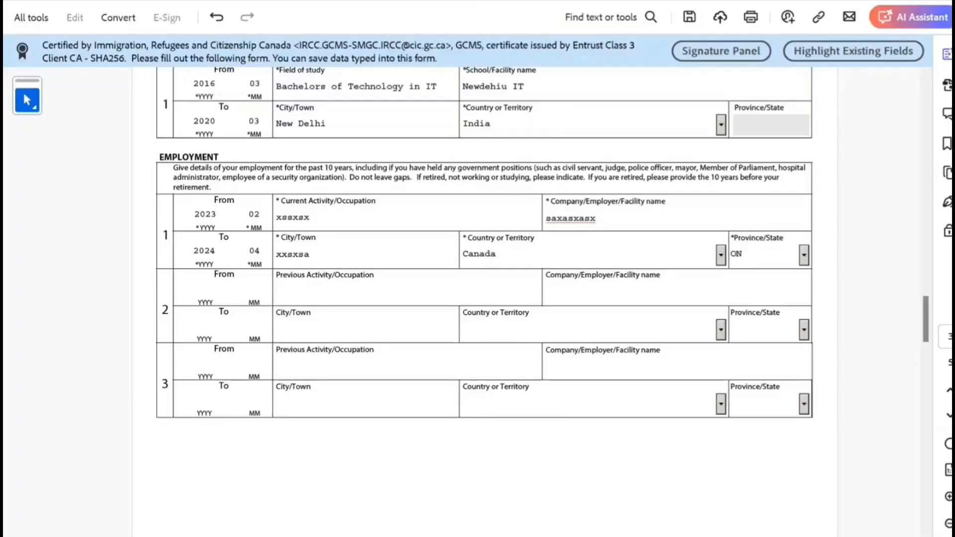
# - Enter the second job's period 2020-04 to 2023-01, located in New Delhi, India
pyautogui.moveTo(423, 178); pyautogui.dragTo(573, 177)
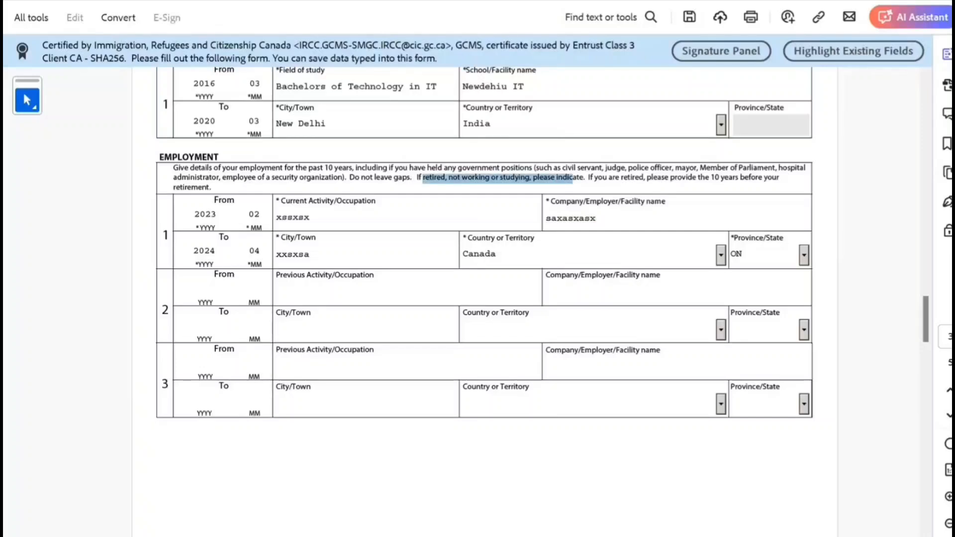
pyautogui.scroll(2, 484, 266)
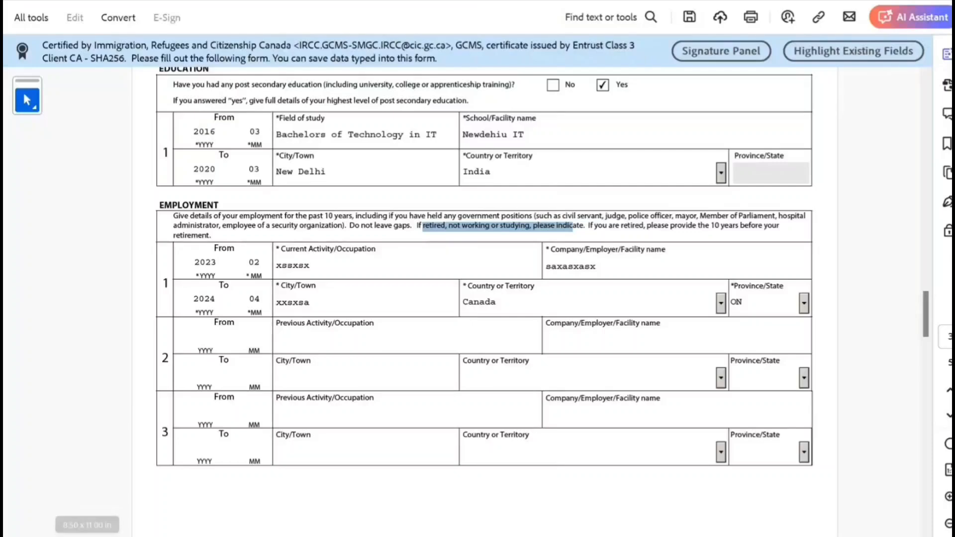
pyautogui.click(206, 338)
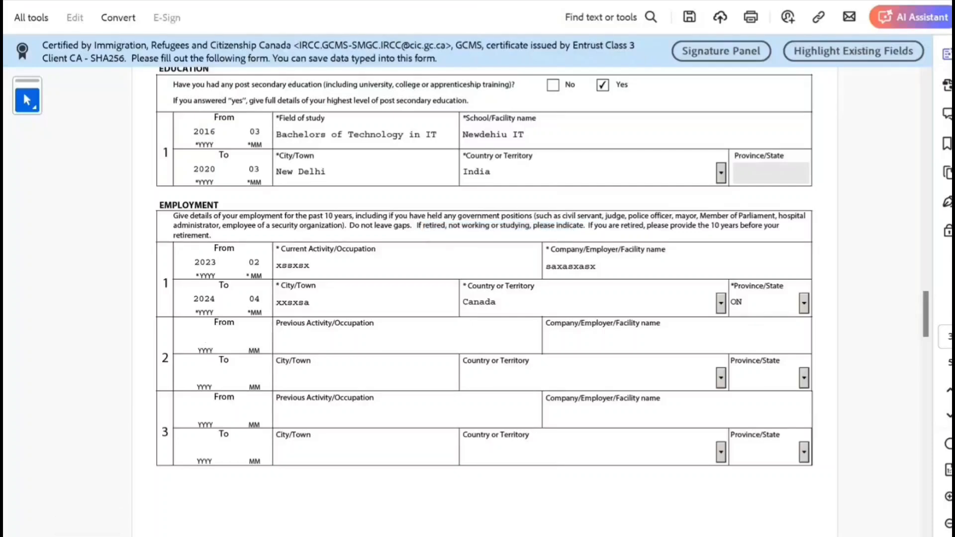
pyautogui.write('2020')
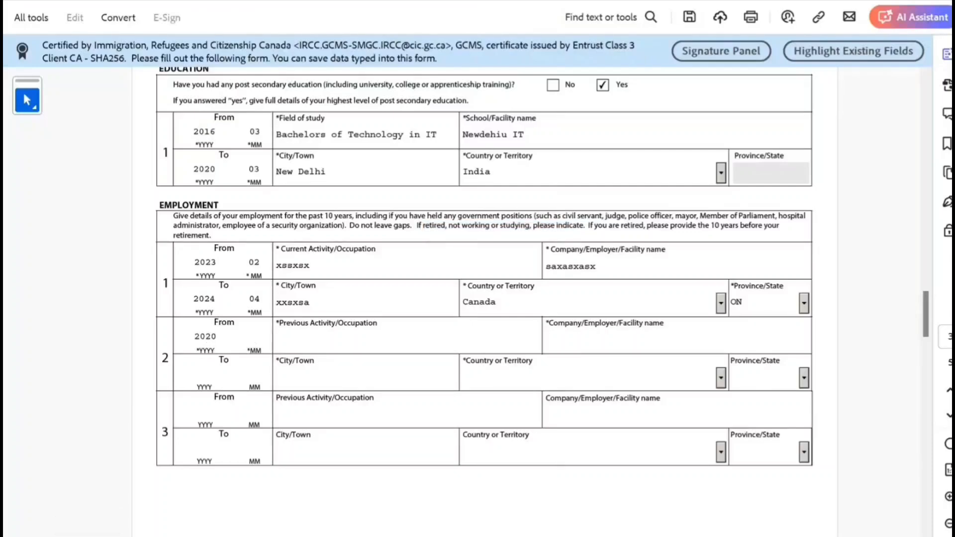
pyautogui.write('04202301')
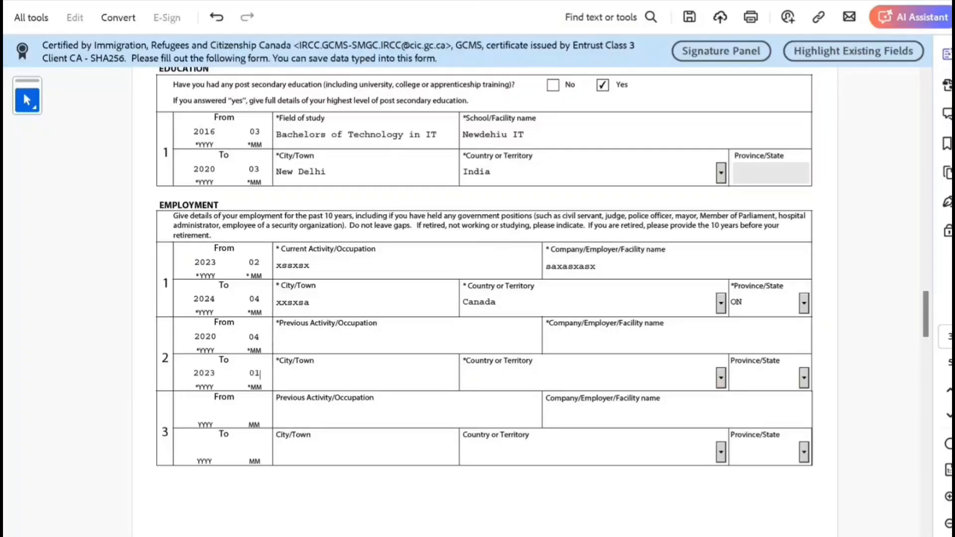
pyautogui.write('New ')
pyautogui.write('D')
pyautogui.press('BackSpace')
pyautogui.write('Delhi')
pyautogui.press('Tab')
pyautogui.write('India')
pyautogui.press('Tab')
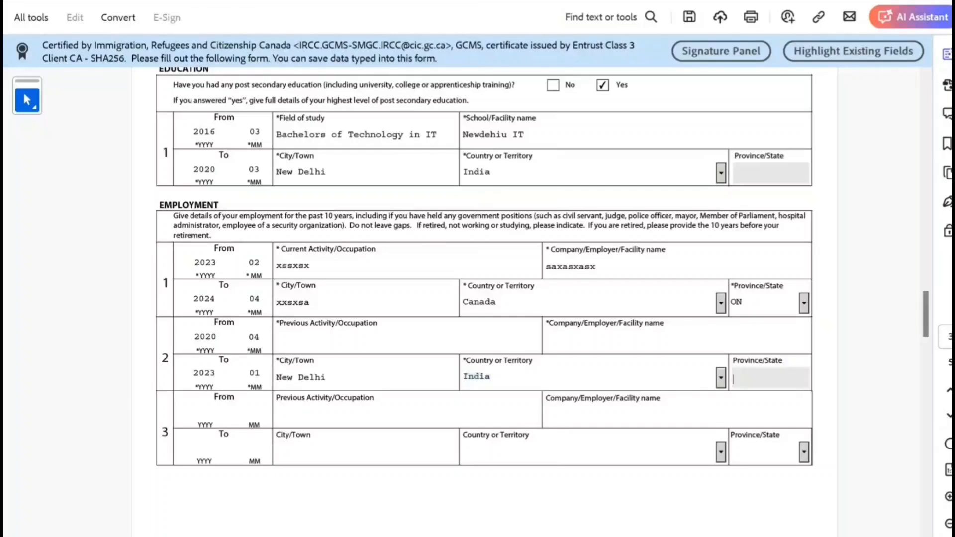
# - Fill the second job's previous occupation and employer with placeholder text
pyautogui.press('Tab')
pyautogui.write('qsxsaxsa')
pyautogui.press('Tab')
pyautogui.write('xsaxsxs')
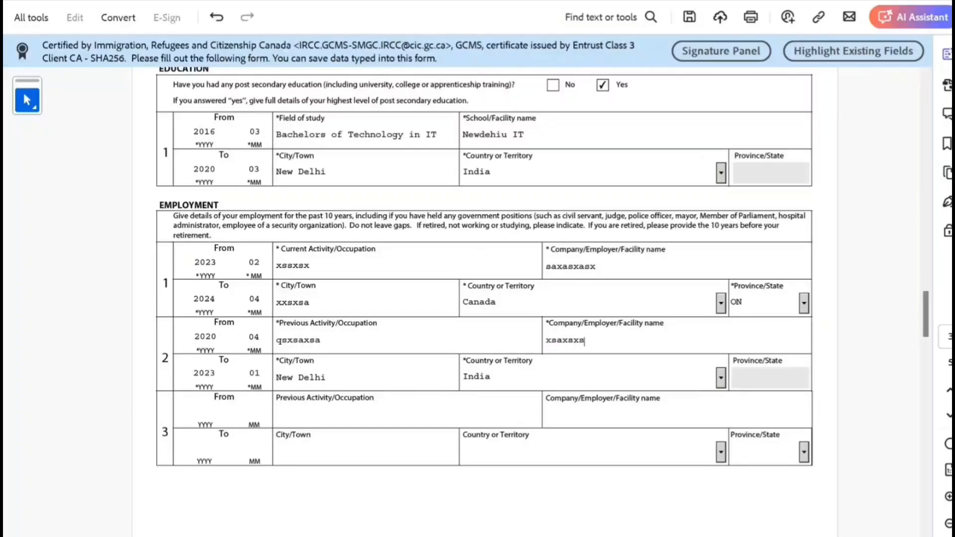
pyautogui.scroll(-1, 484, 269)
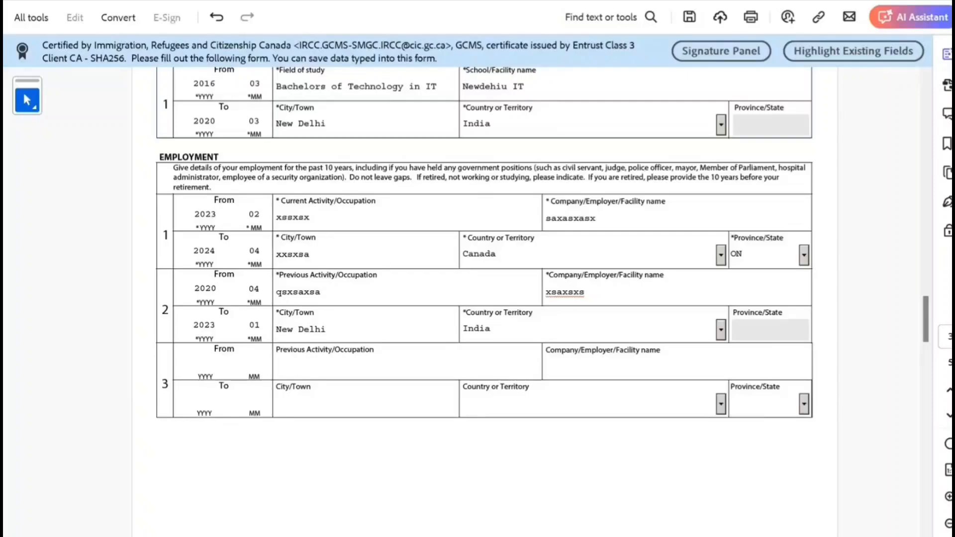
pyautogui.scroll(1, 484, 269)
pyautogui.scroll(-2, 484, 269)
# - Scroll through the filled first three pages down to page 4's Background Information questions
pyautogui.scroll(-4, 484, 269)
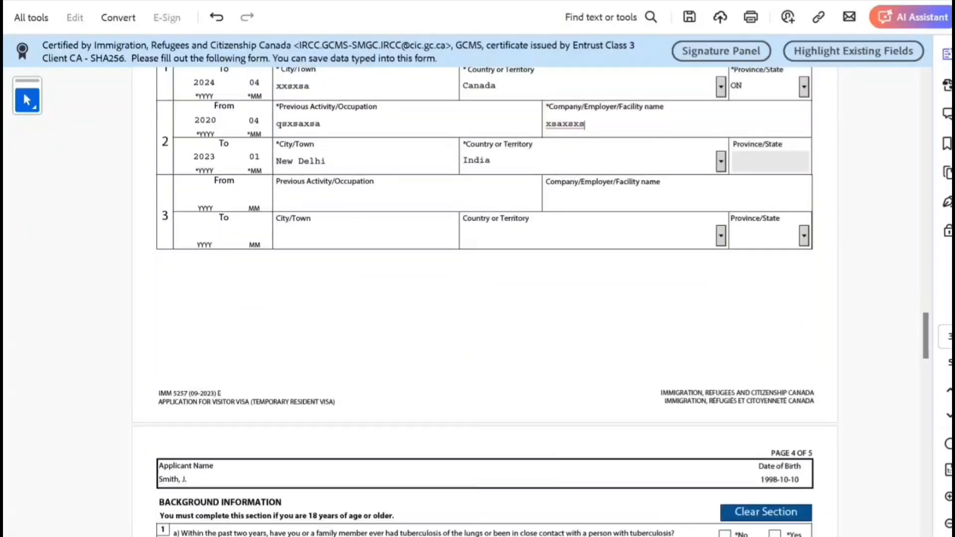
pyautogui.scroll(4, 484, 269)
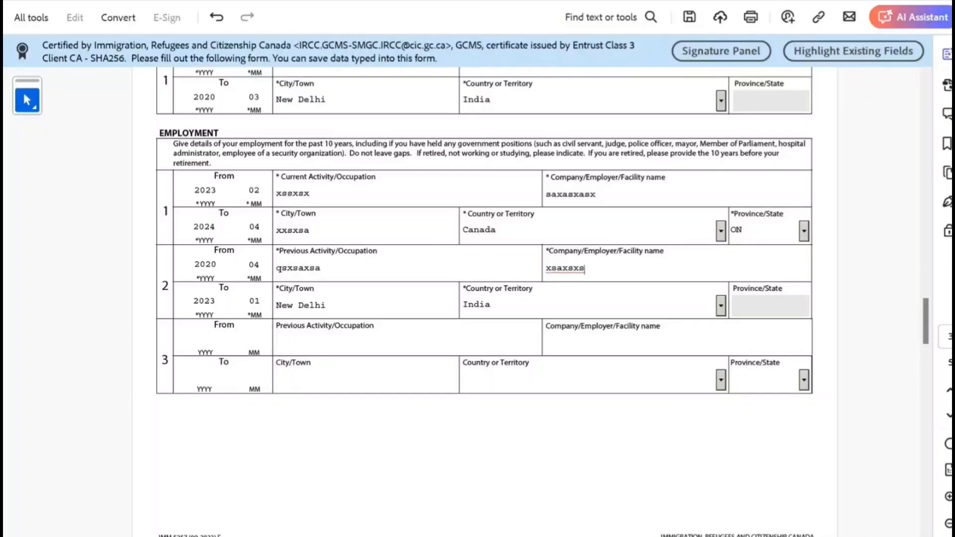
pyautogui.scroll(-1, 485, 291)
pyautogui.scroll(-9, 486, 291)
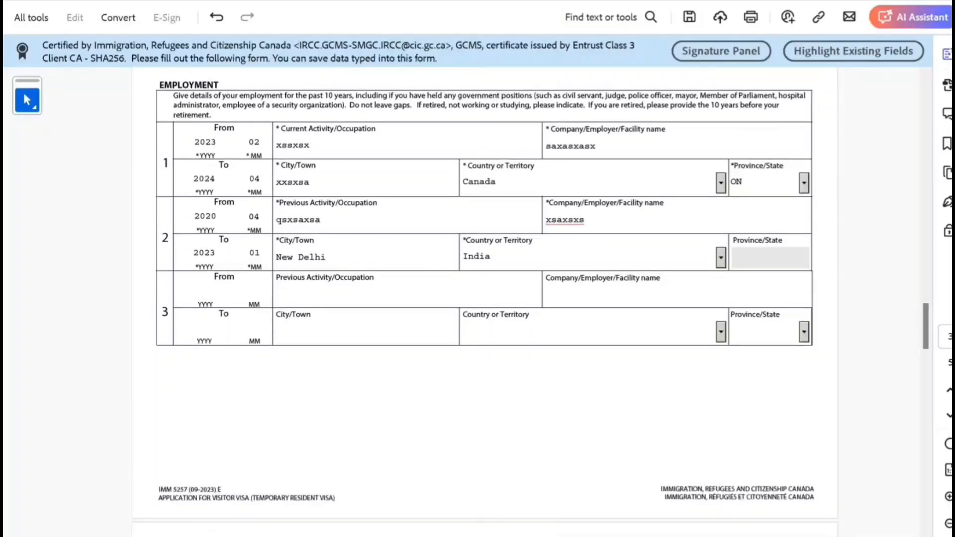
pyautogui.scroll(15, 485, 291)
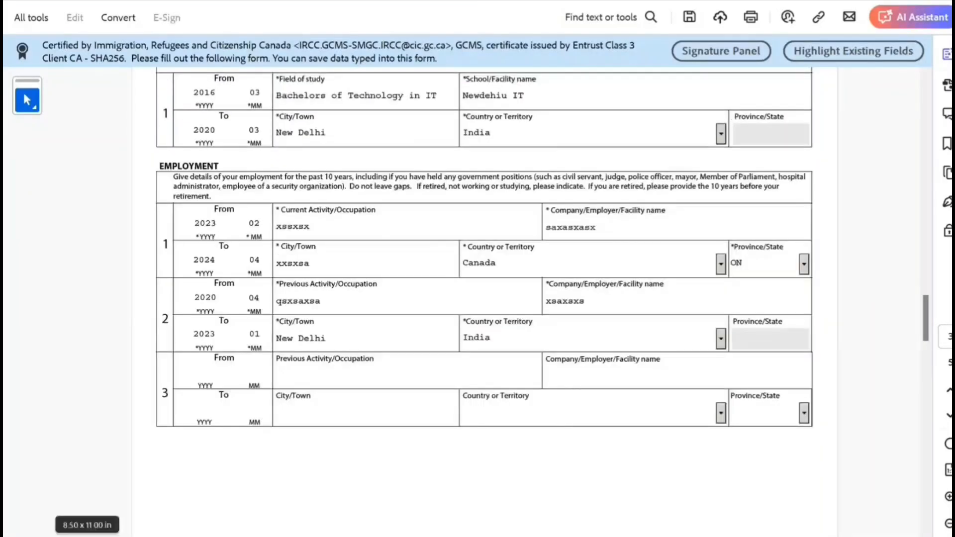
pyautogui.scroll(20, 485, 291)
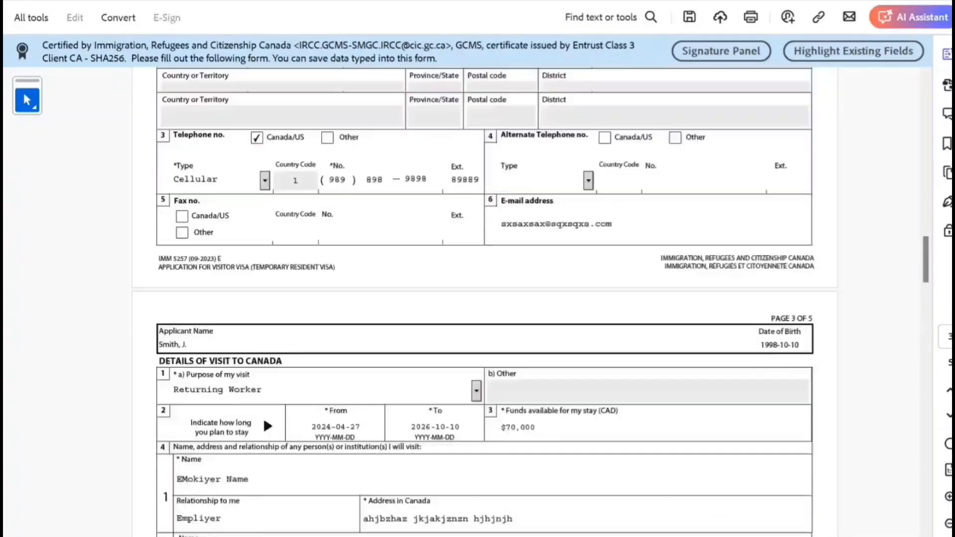
pyautogui.scroll(20, 485, 291)
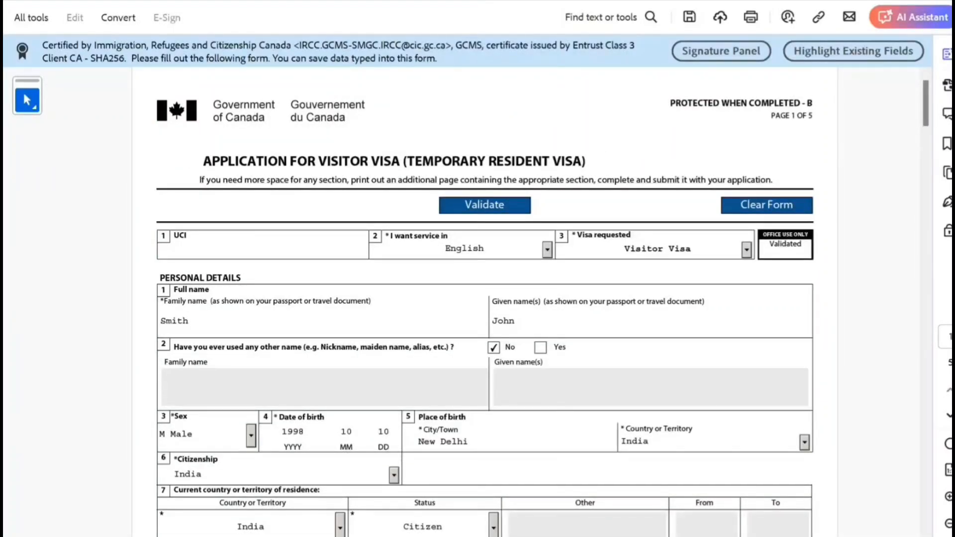
pyautogui.scroll(-15, 485, 291)
pyautogui.scroll(-20, 485, 291)
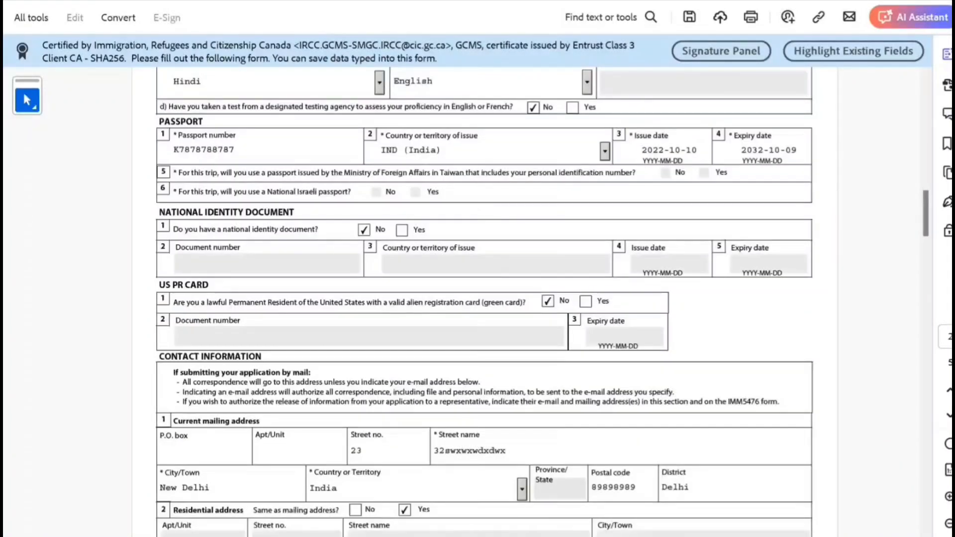
pyautogui.scroll(-9, 485, 291)
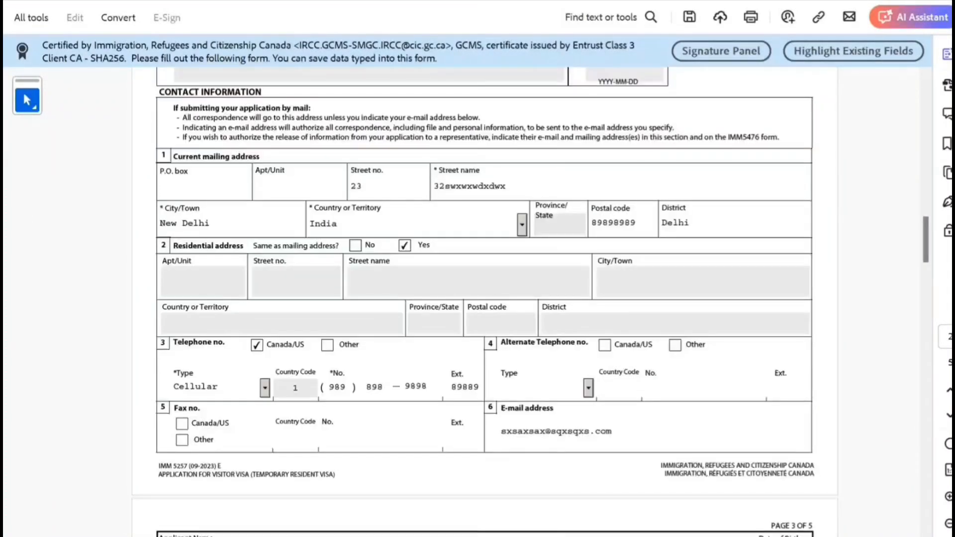
pyautogui.scroll(-4, 485, 291)
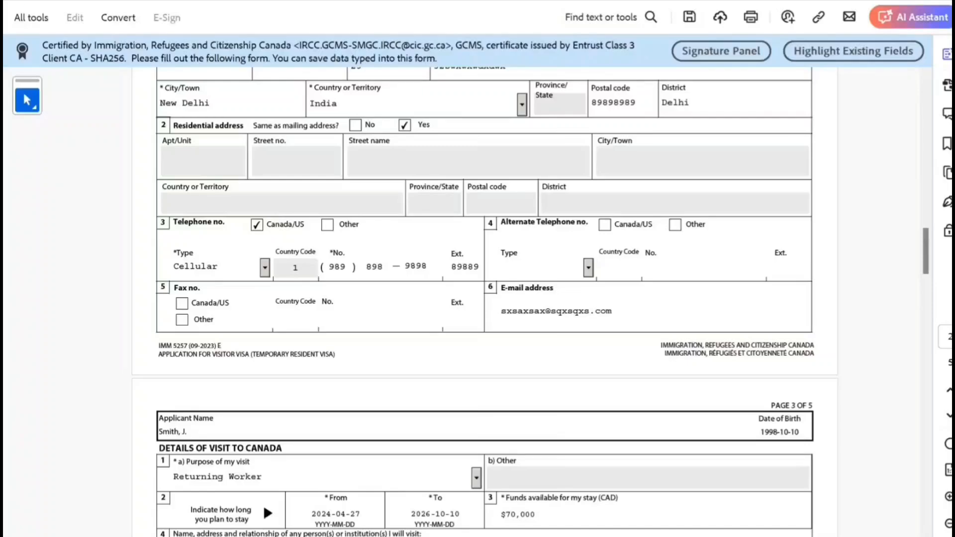
pyautogui.scroll(-20, 485, 291)
pyautogui.scroll(-6, 485, 291)
pyautogui.scroll(6, 485, 291)
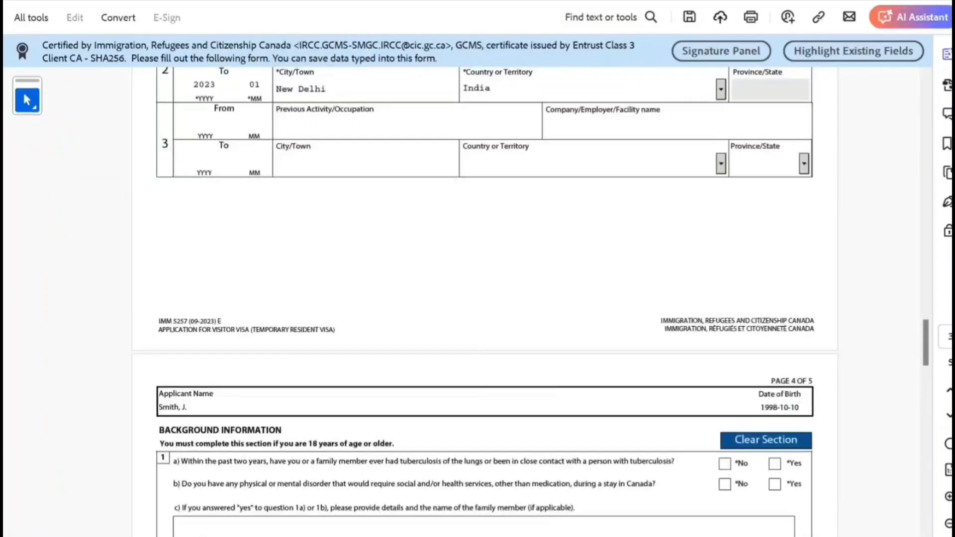
pyautogui.scroll(-4, 485, 291)
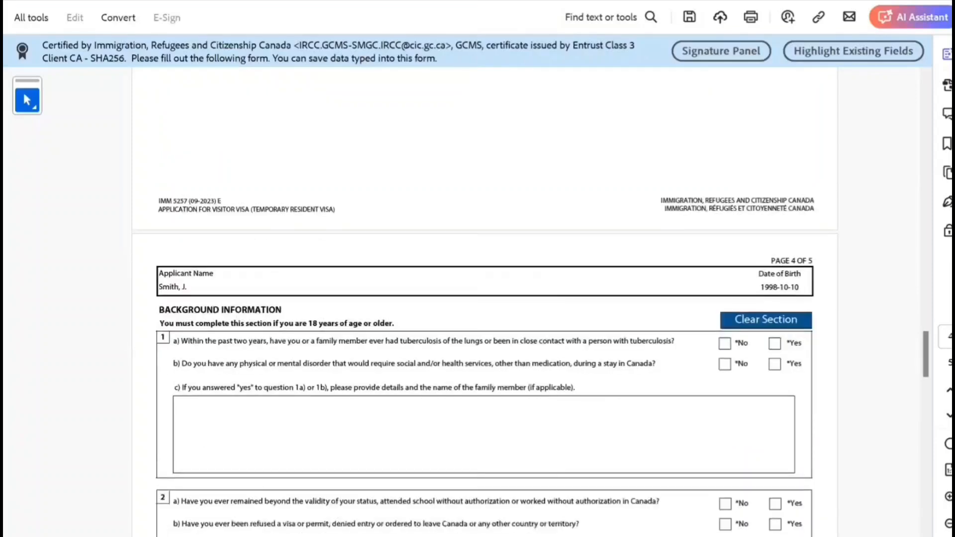
pyautogui.scroll(-2, 486, 291)
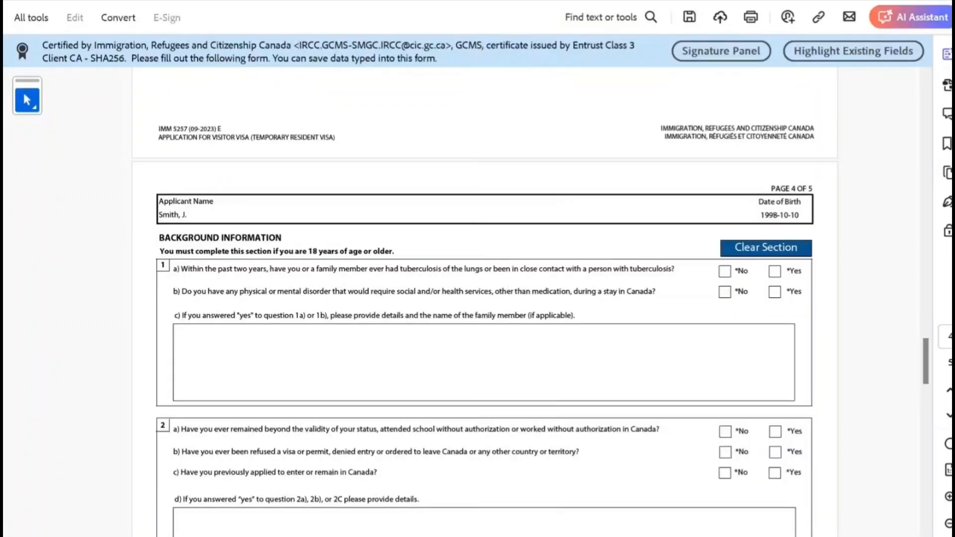
# - Answer No to background questions 1a, 1b, 2a and 2b
pyautogui.click(725, 271)
pyautogui.click(725, 292)
pyautogui.scroll(-2, 485, 291)
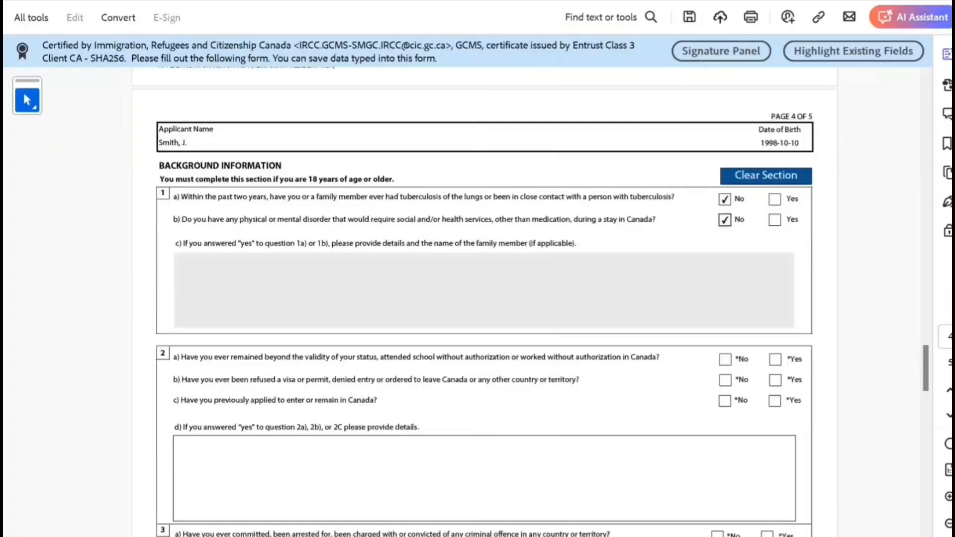
pyautogui.scroll(-1, 485, 291)
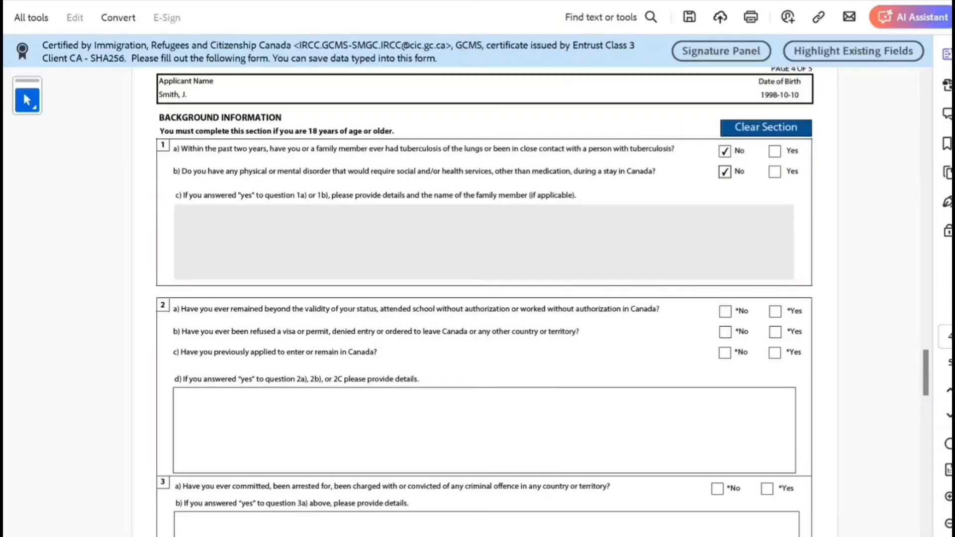
pyautogui.click(725, 312)
pyautogui.click(725, 331)
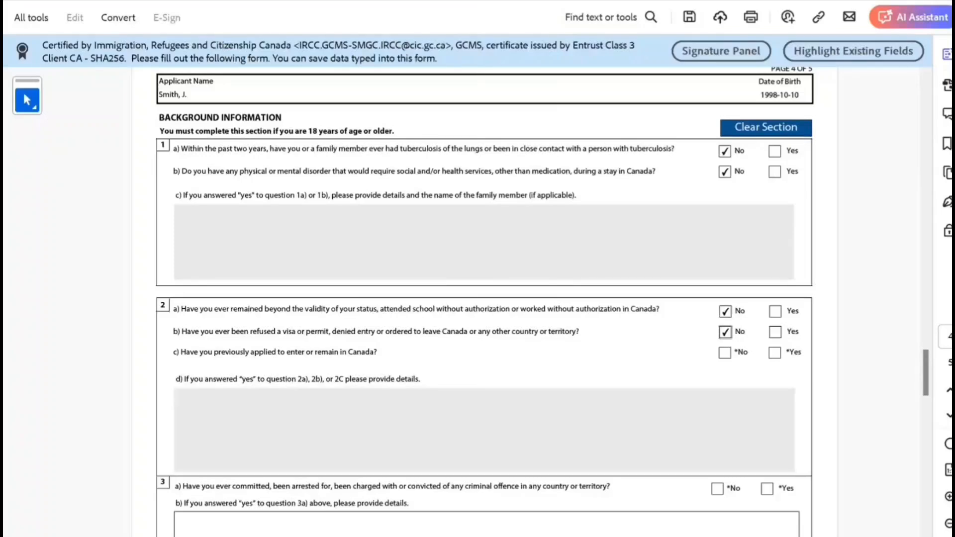
# - Answer Yes to question 2c and type details into the 2d box
pyautogui.scroll(-1, 485, 291)
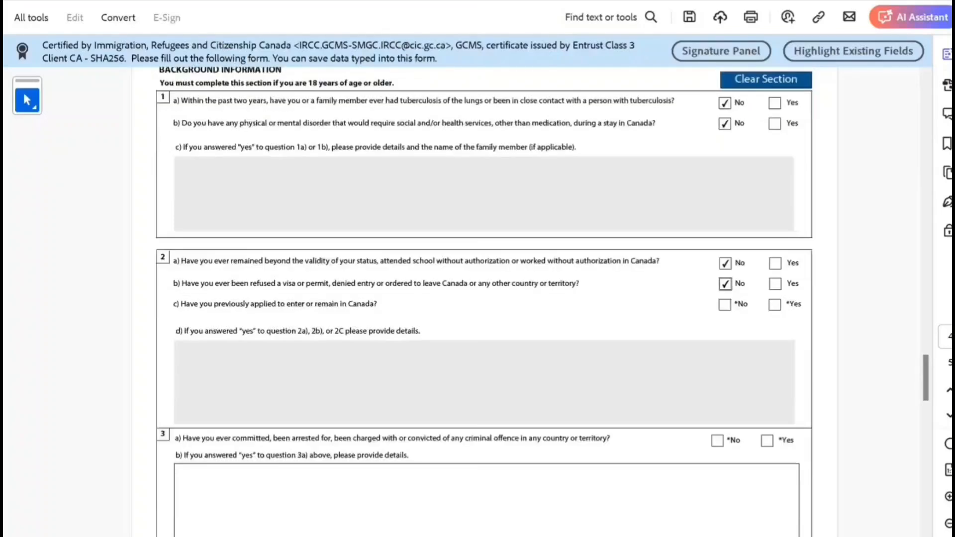
pyautogui.click(774, 305)
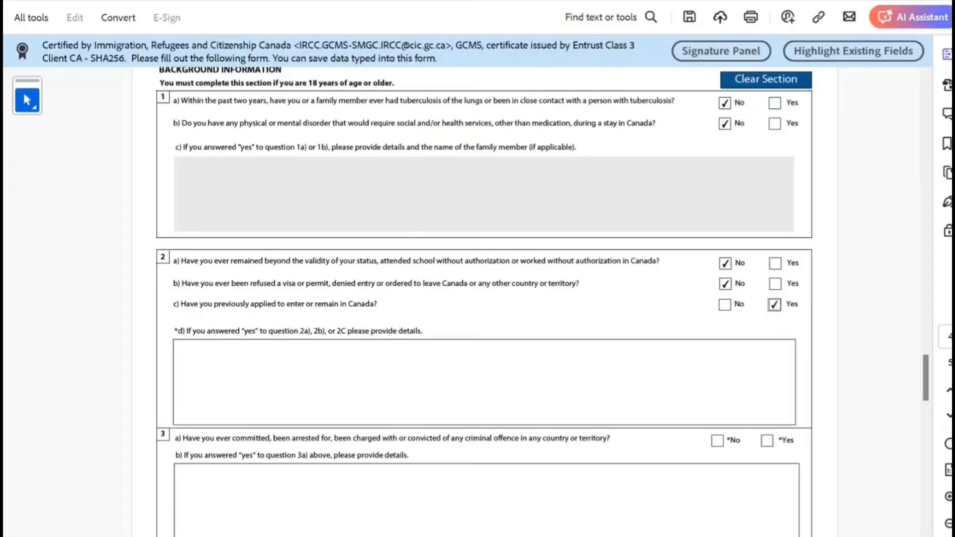
pyautogui.click(177, 348)
pyautogui.write('g,mmn')
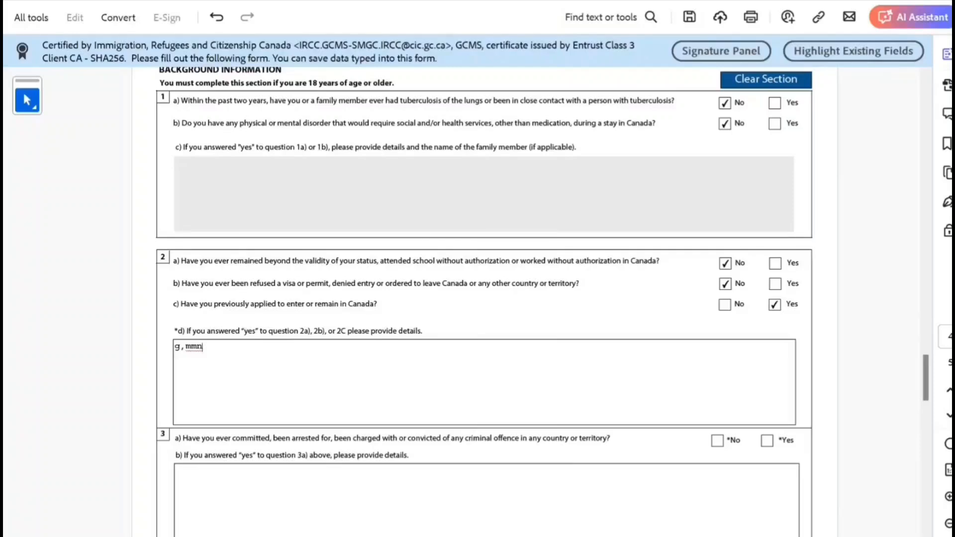
pyautogui.write(' ddxsxs')
pyautogui.scroll(-2, 483, 249)
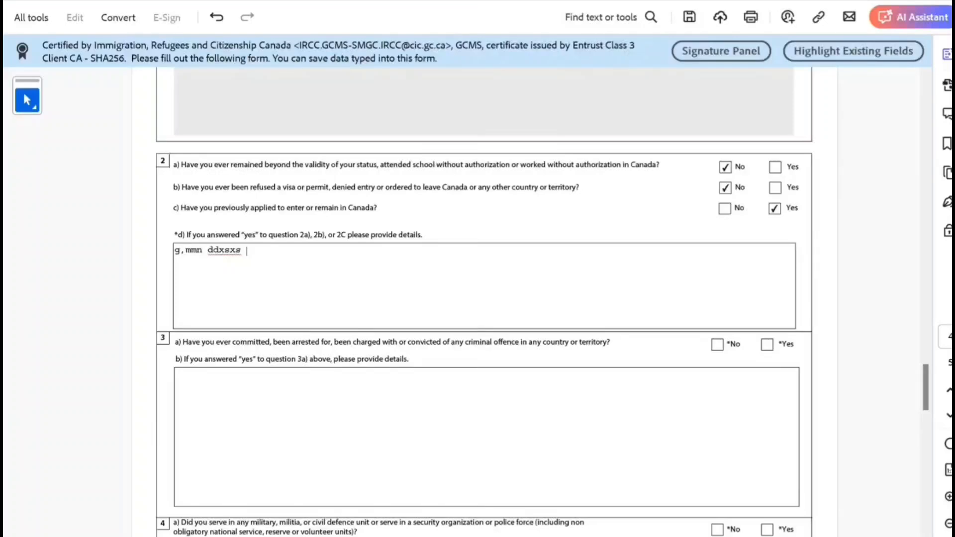
pyautogui.scroll(-2, 483, 299)
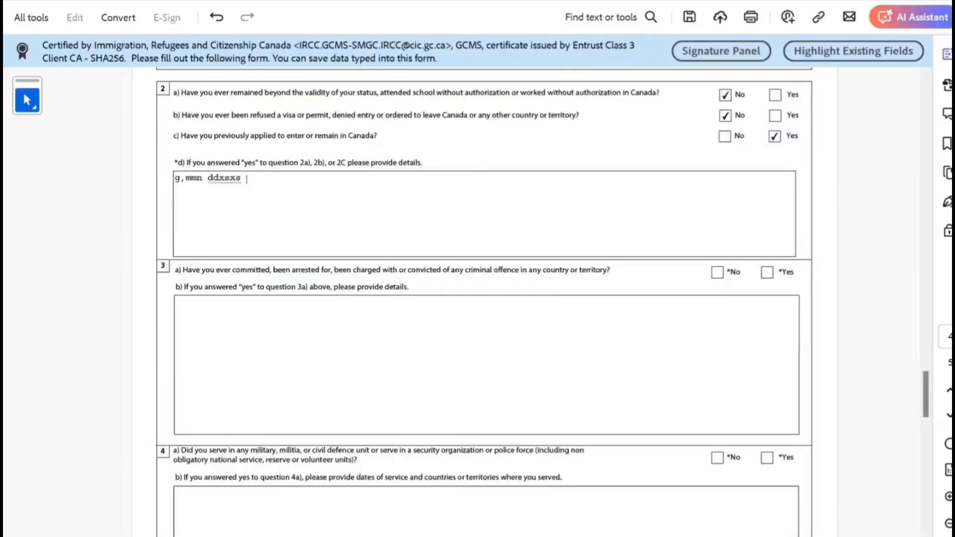
# - Answer No to questions 3a, 4a, 5 and 6
pyautogui.click(717, 273)
pyautogui.scroll(-3, 718, 272)
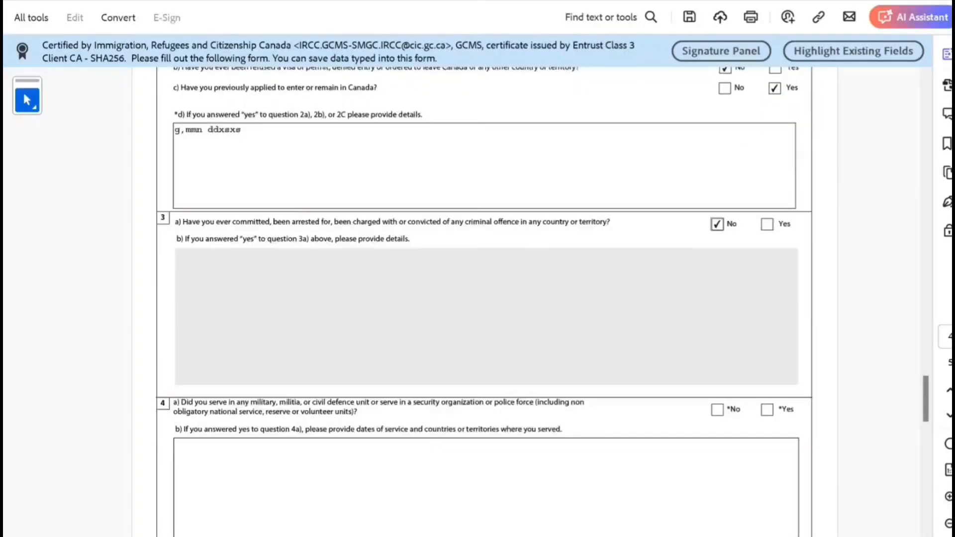
pyautogui.click(718, 361)
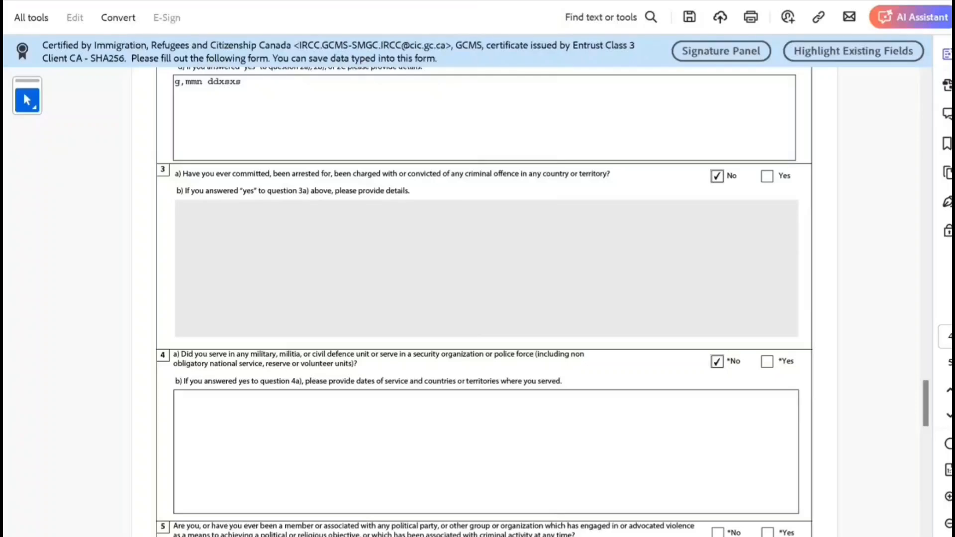
pyautogui.scroll(-4, 717, 361)
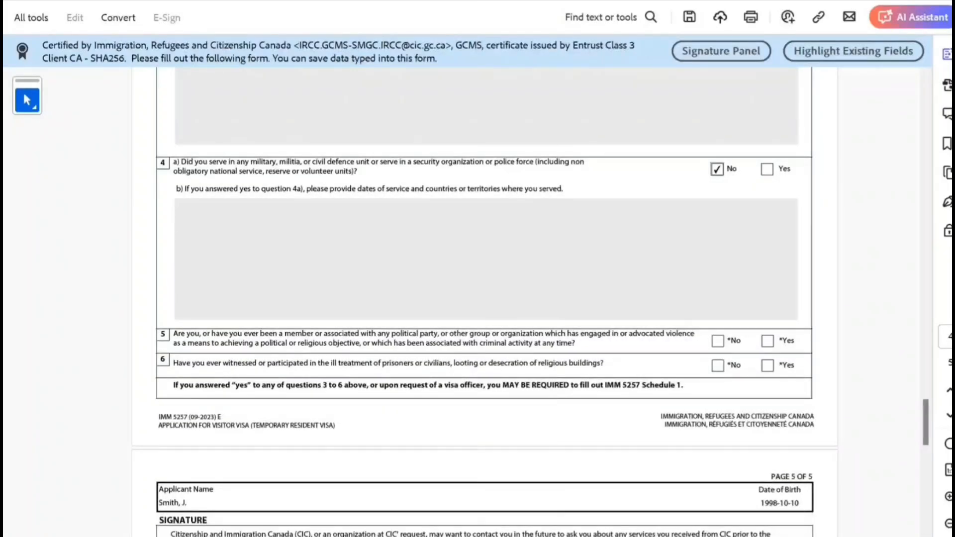
pyautogui.click(717, 341)
pyautogui.click(718, 366)
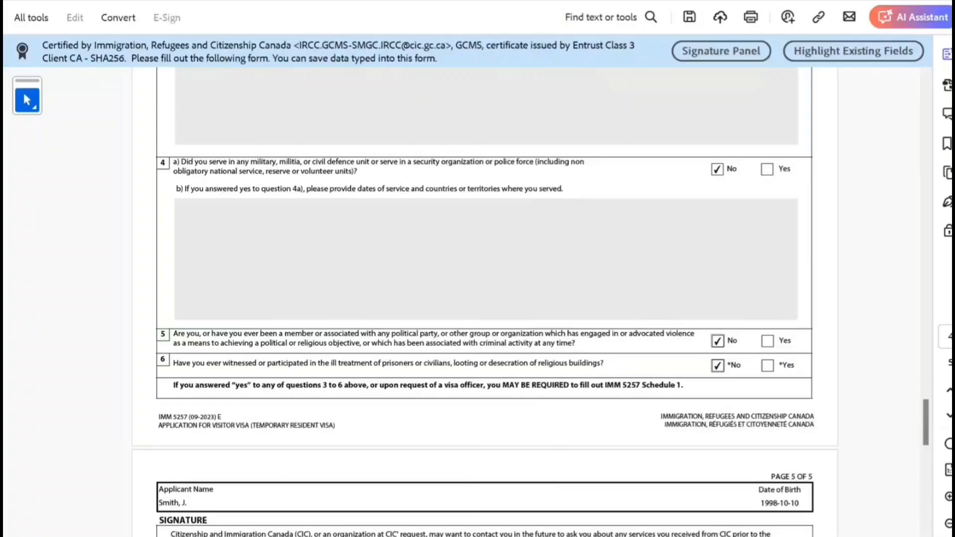
pyautogui.scroll(-4, 717, 366)
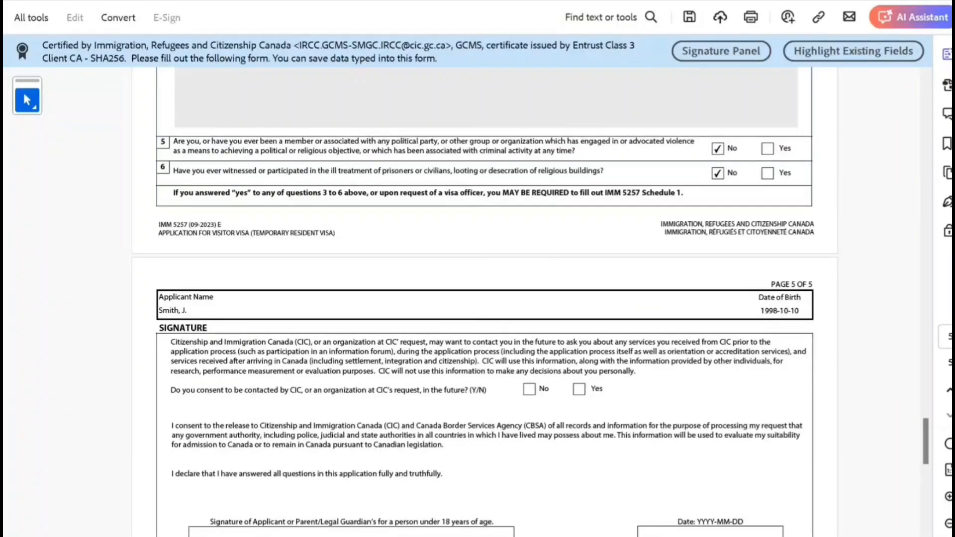
# - Consent Yes to future contact and set the signature date to 2024-04-26
pyautogui.scroll(-2, 486, 320)
pyautogui.scroll(-2, 486, 298)
pyautogui.click(579, 221)
pyautogui.scroll(-1, 532, 302)
pyautogui.click(711, 321)
pyautogui.click(790, 321)
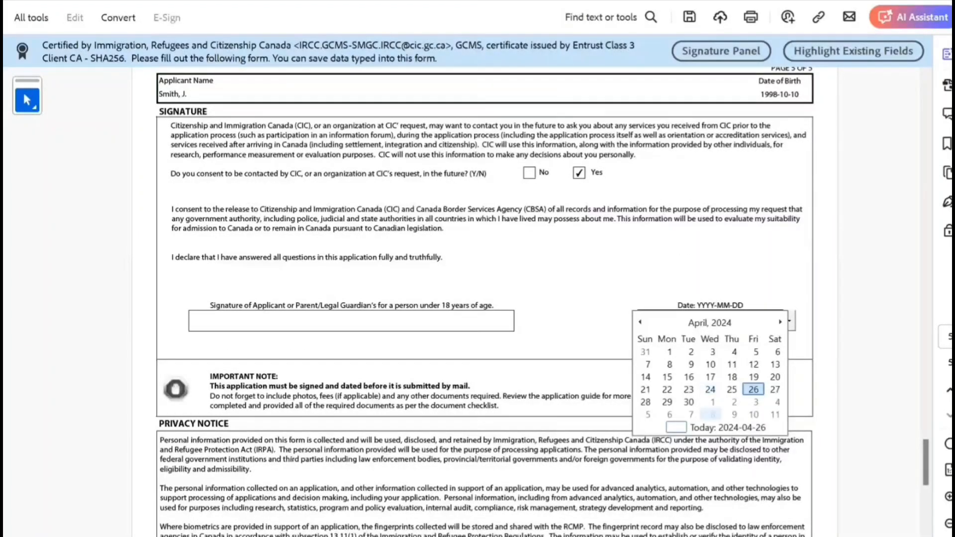
pyautogui.click(754, 390)
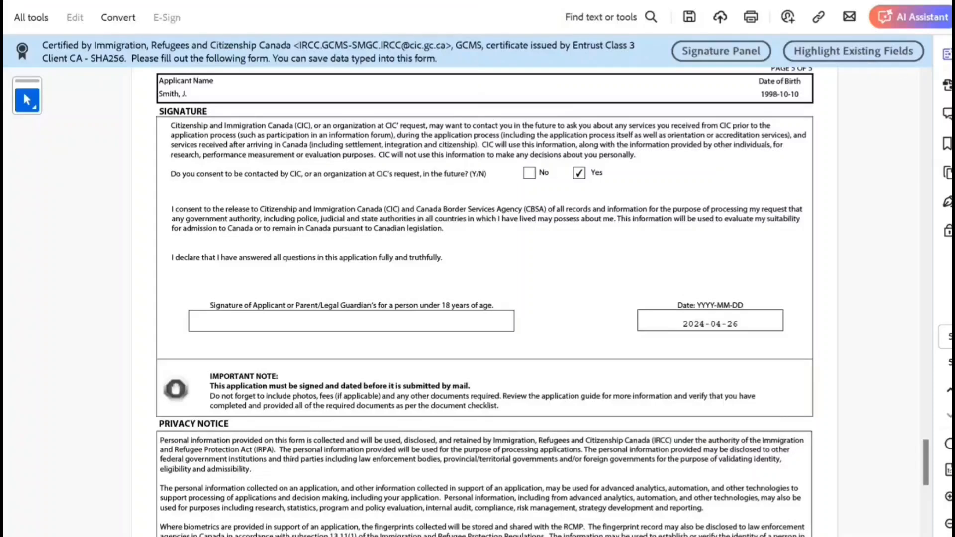
# - Type the applicant's full name into the Signature field
pyautogui.click(351, 321)
pyautogui.write('John Smith')
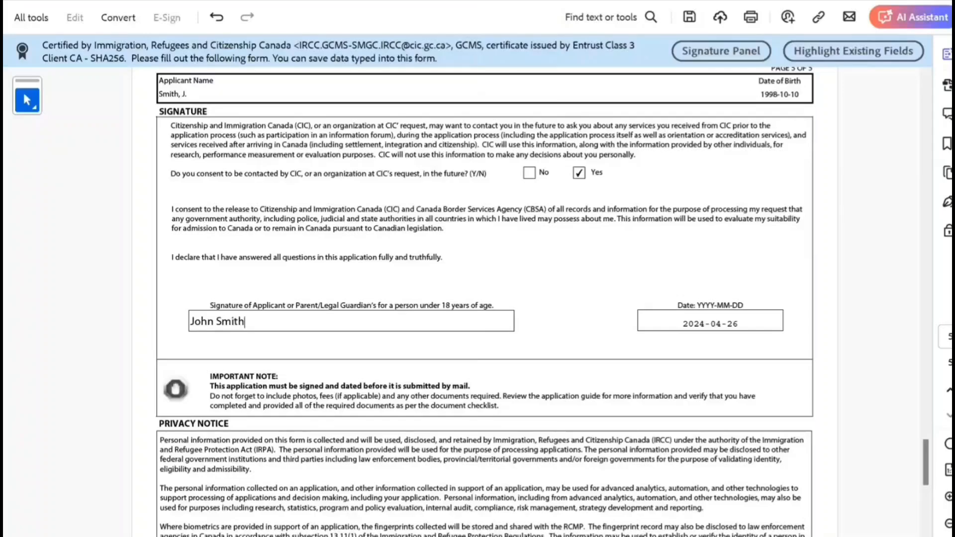
pyautogui.scroll(5, 22, 91)
pyautogui.scroll(15, 485, 299)
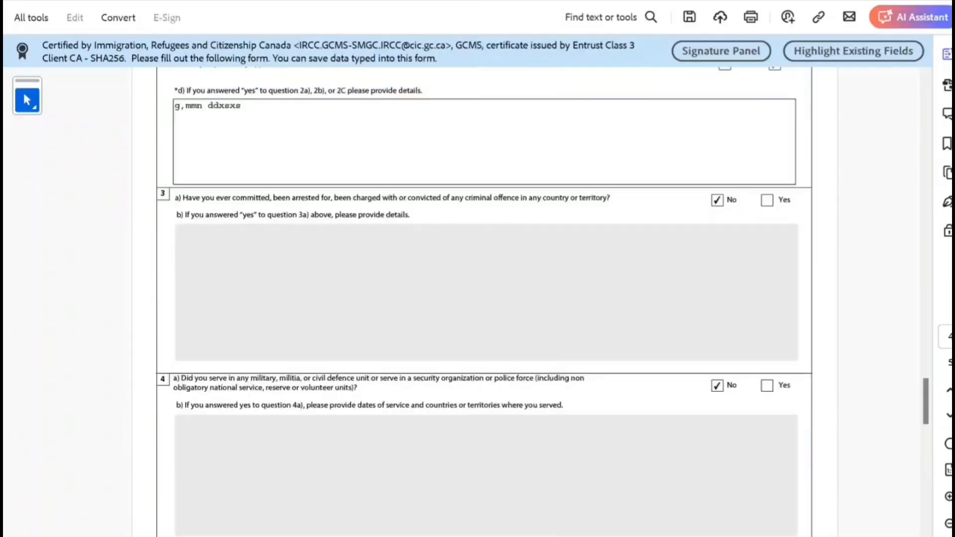
# - Validate the form, then fix the flagged question 8 by answering Yes
pyautogui.scroll(15, 485, 298)
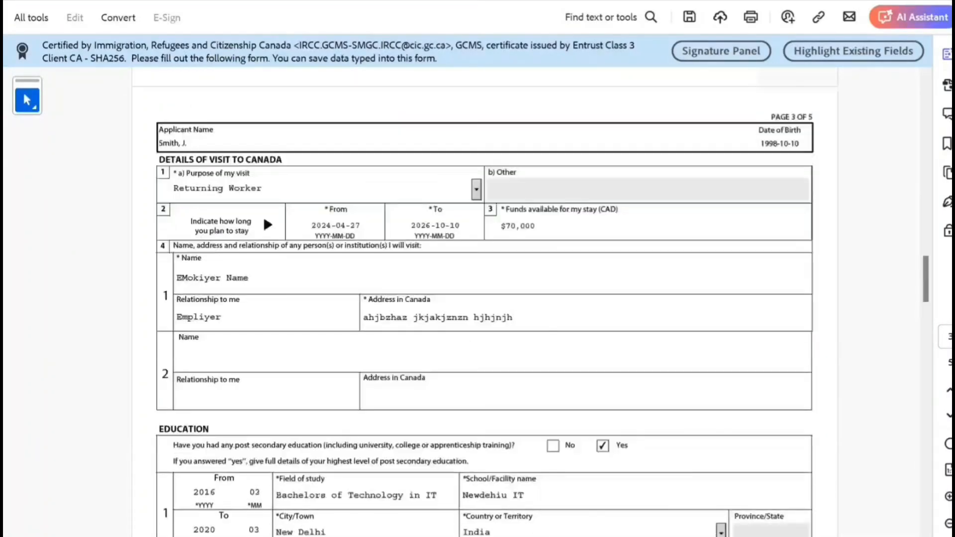
pyautogui.moveTo(926, 251); pyautogui.dragTo(926, 103)
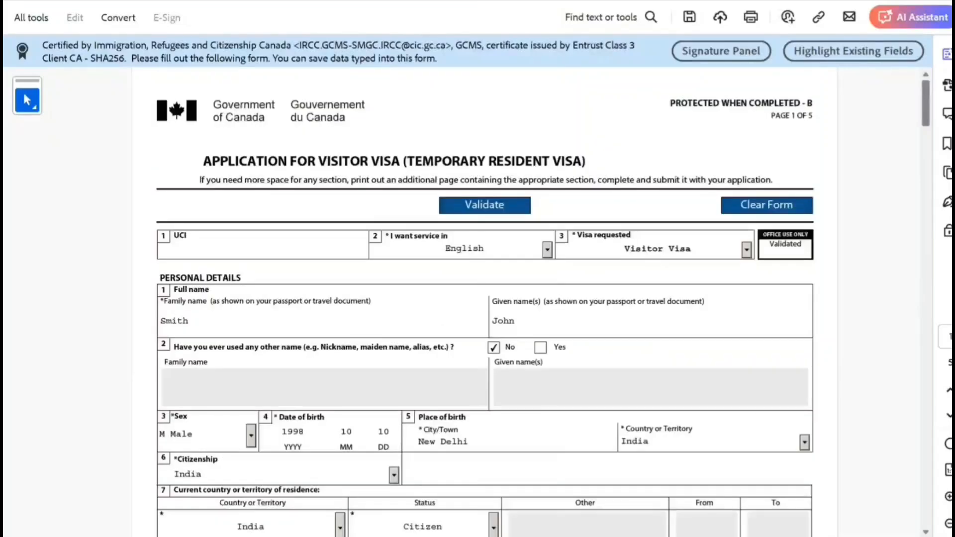
pyautogui.click(484, 205)
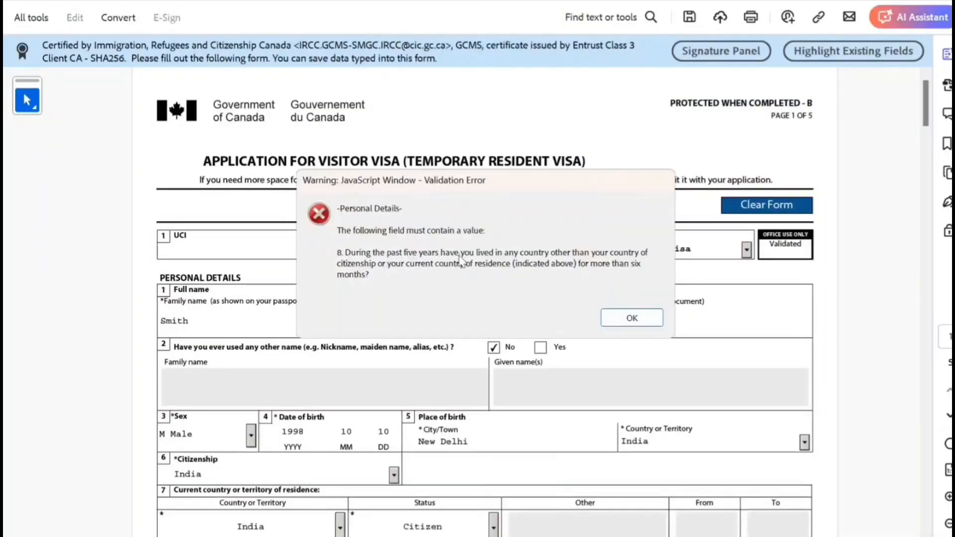
pyautogui.click(605, 317)
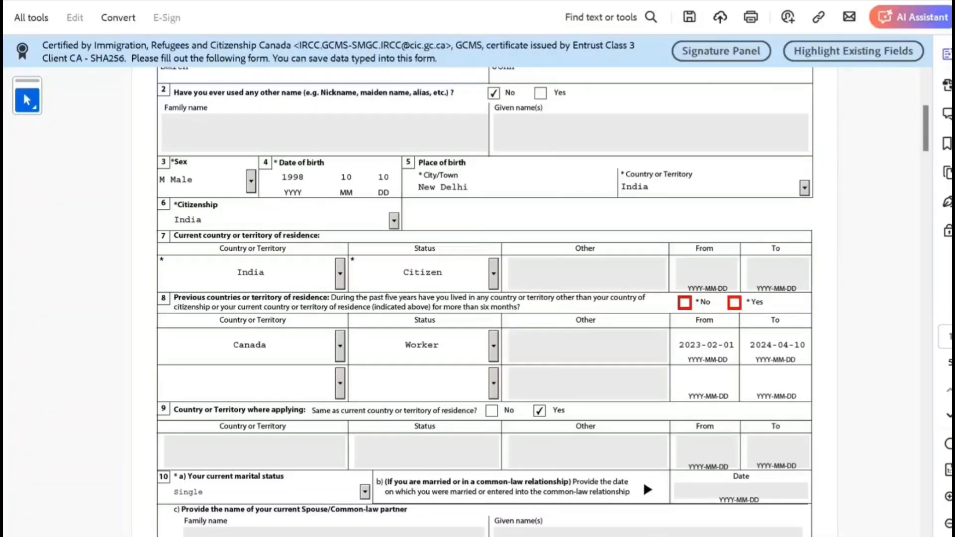
pyautogui.click(735, 303)
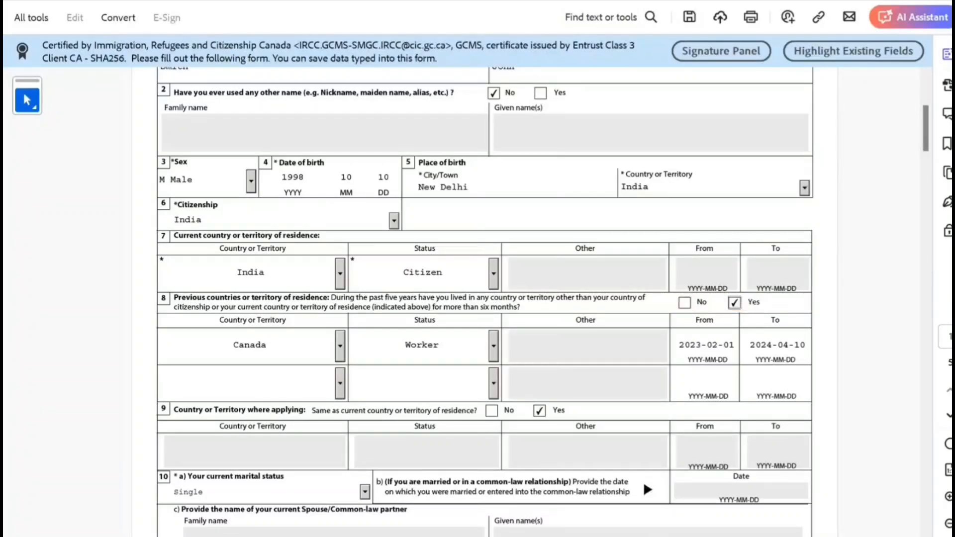
# - Re-validate the form successfully and review the signature and barcode pages
pyautogui.scroll(5, 485, 298)
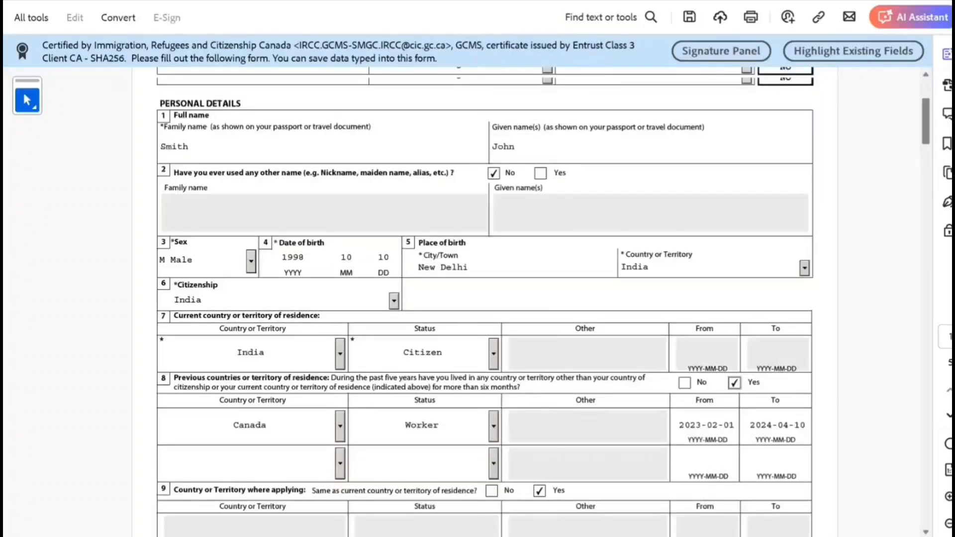
pyautogui.click(484, 204)
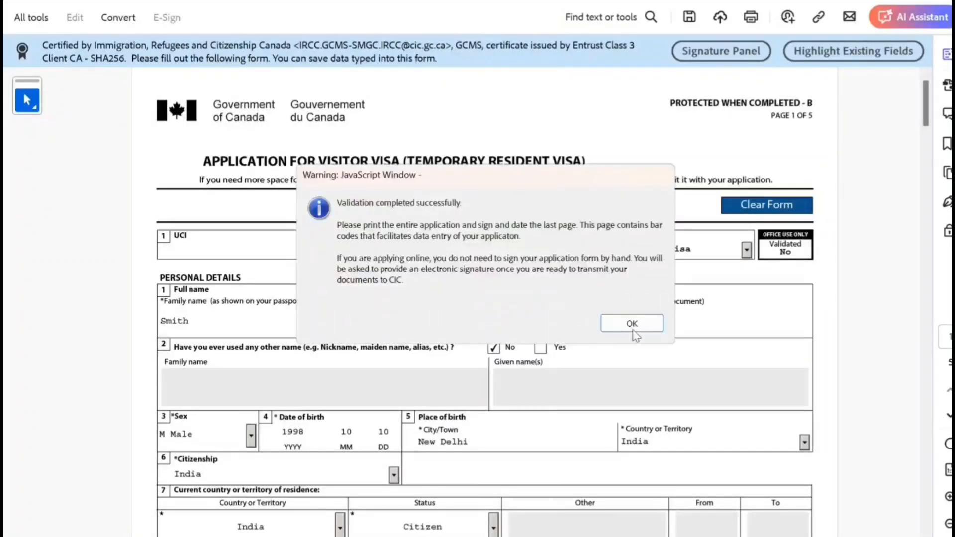
pyautogui.click(631, 324)
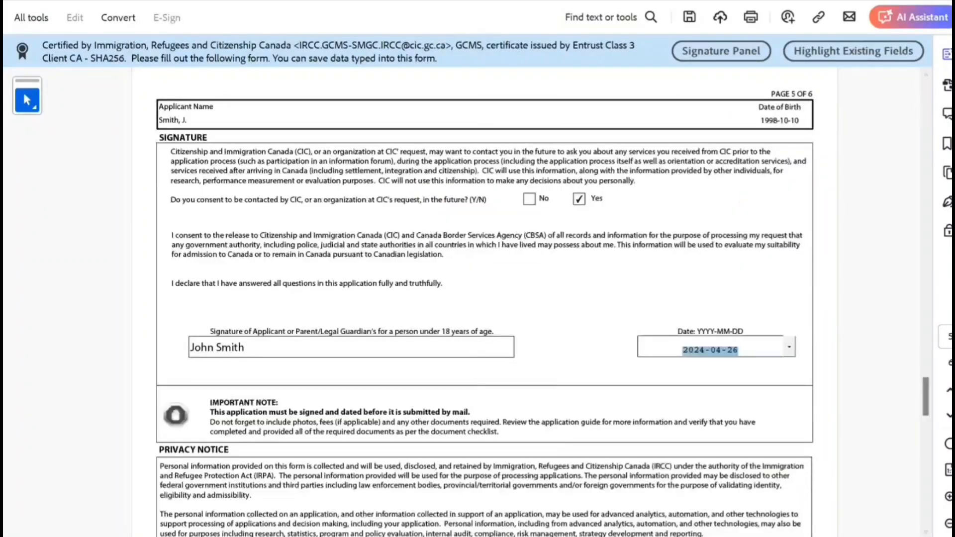
pyautogui.scroll(-15, 485, 299)
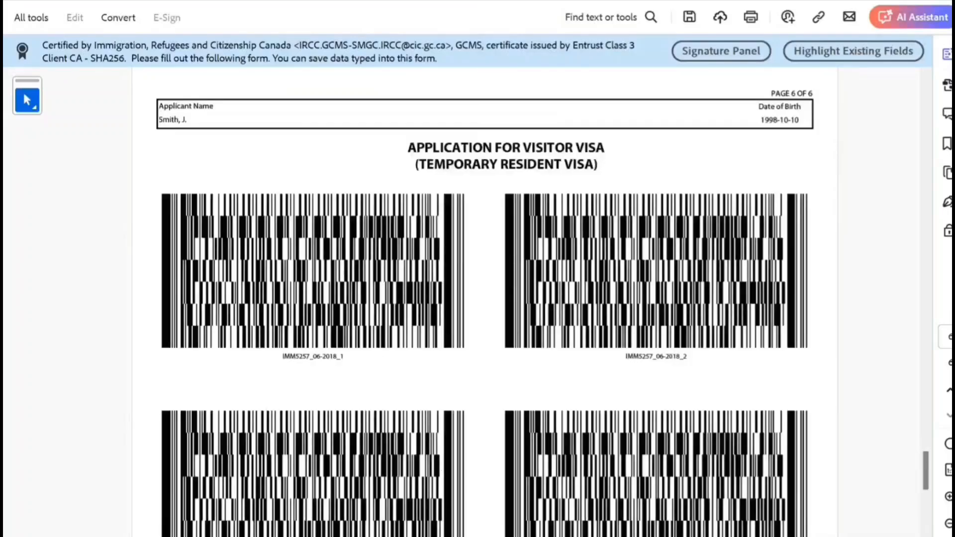
pyautogui.scroll(15, 486, 299)
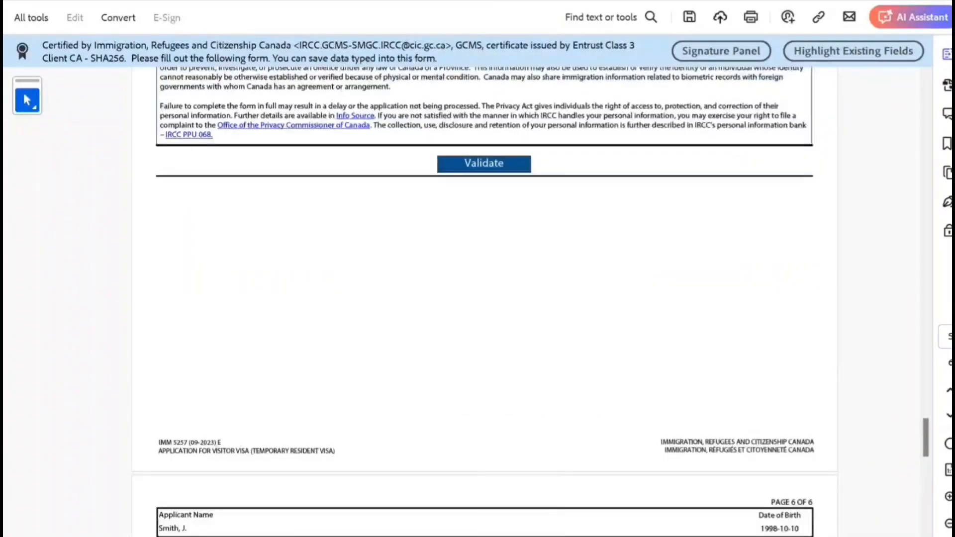
pyautogui.scroll(20, 485, 299)
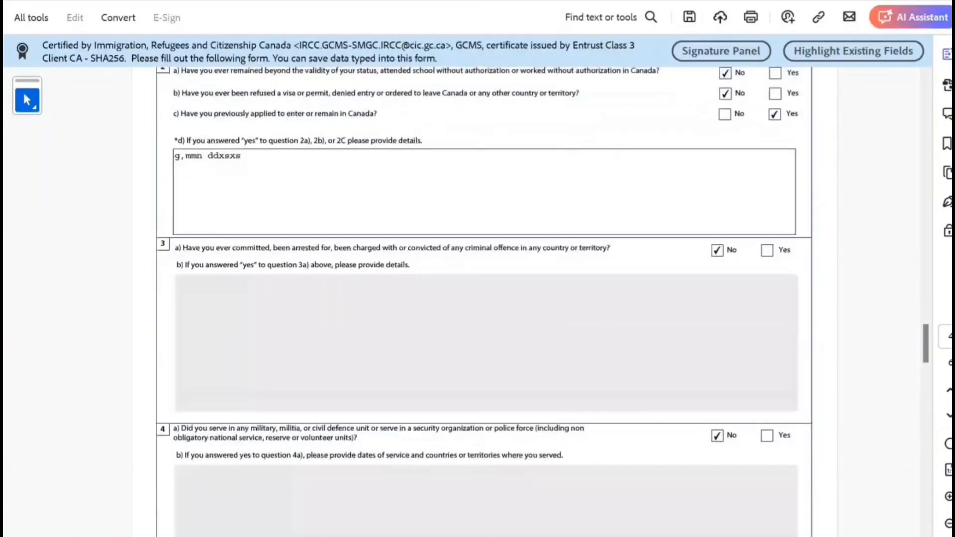
pyautogui.scroll(20, 485, 299)
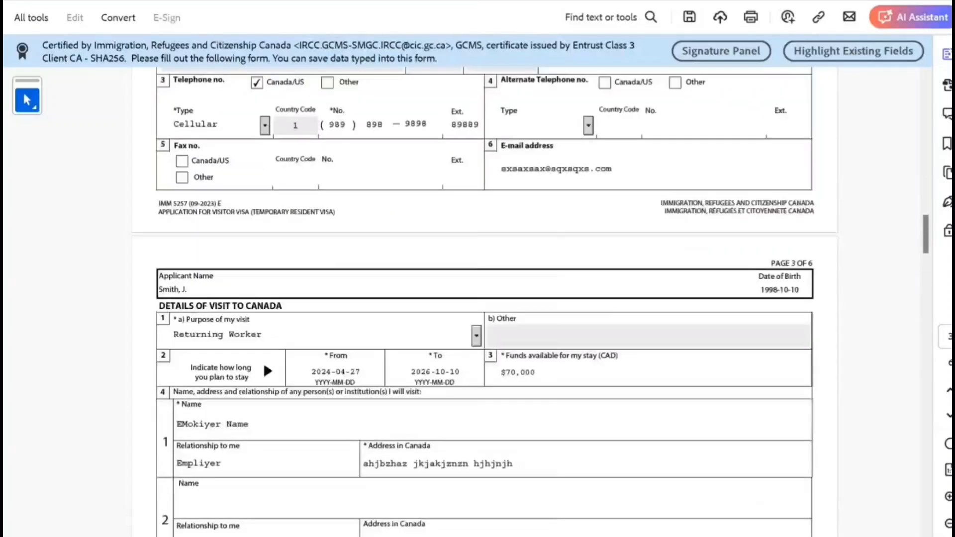
pyautogui.scroll(9, 485, 299)
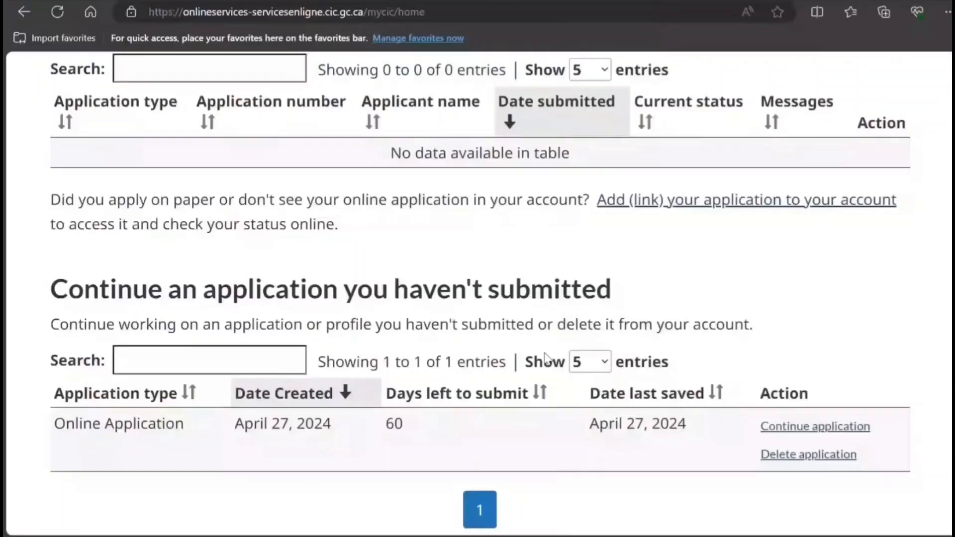
pyautogui.scroll(-3, 545, 358)
# - Resume the unsubmitted application, moving past the review and instructions pages to the checklist
pyautogui.click(801, 271)
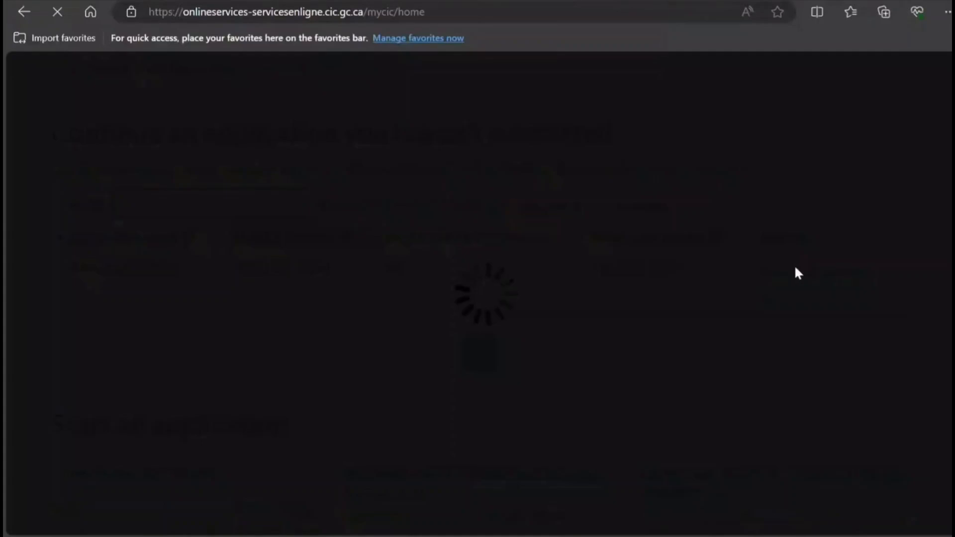
pyautogui.scroll(-7, 597, 279)
pyautogui.scroll(-20, 595, 281)
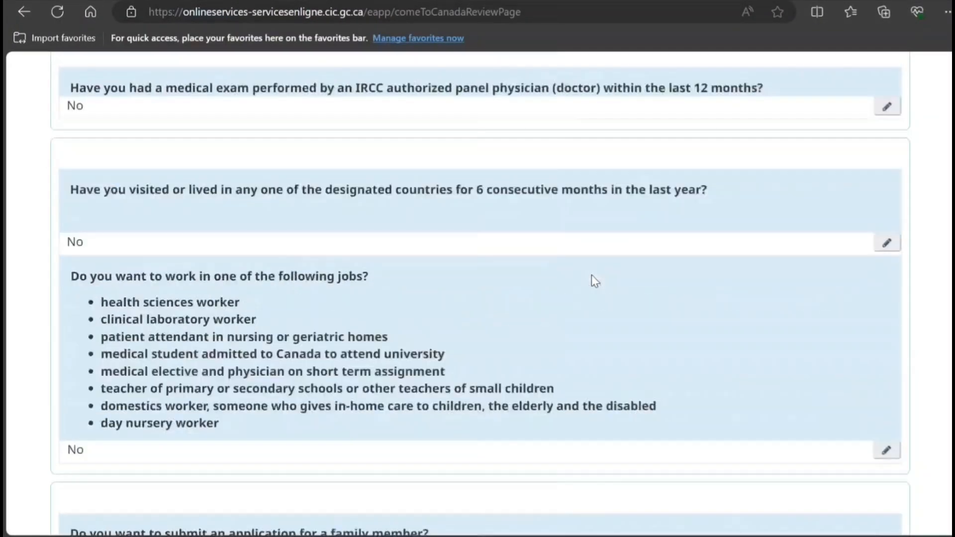
pyautogui.scroll(-15, 596, 281)
pyautogui.click(851, 101)
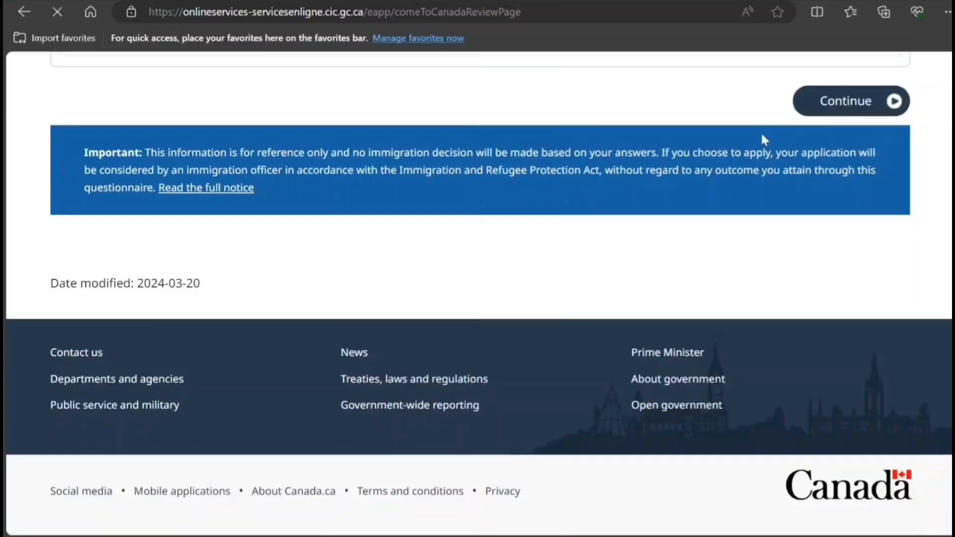
pyautogui.scroll(-15, 583, 203)
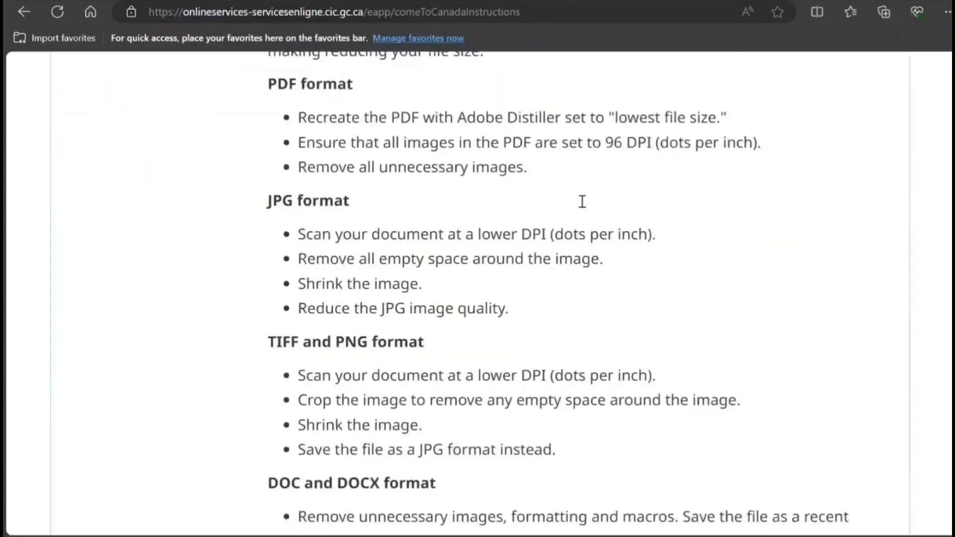
pyautogui.scroll(-10, 582, 201)
pyautogui.click(851, 234)
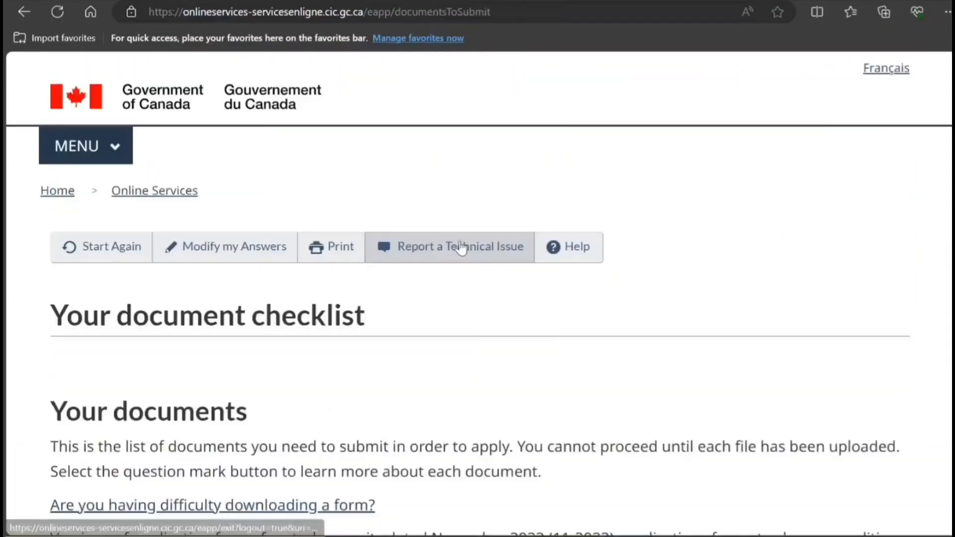
# - Read the Employment Records requirements and review the document checklist and $100 CAD fee
pyautogui.scroll(-12, 460, 239)
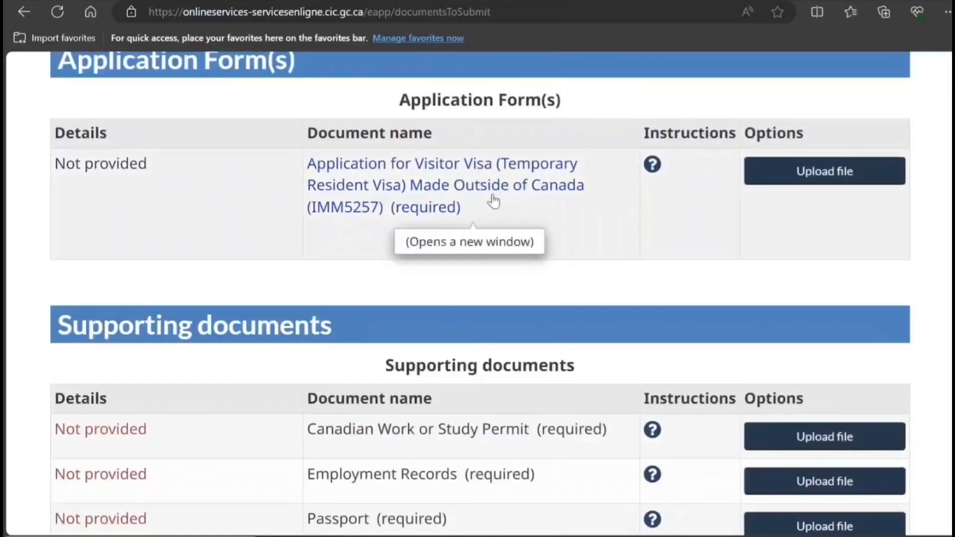
pyautogui.scroll(-5, 405, 230)
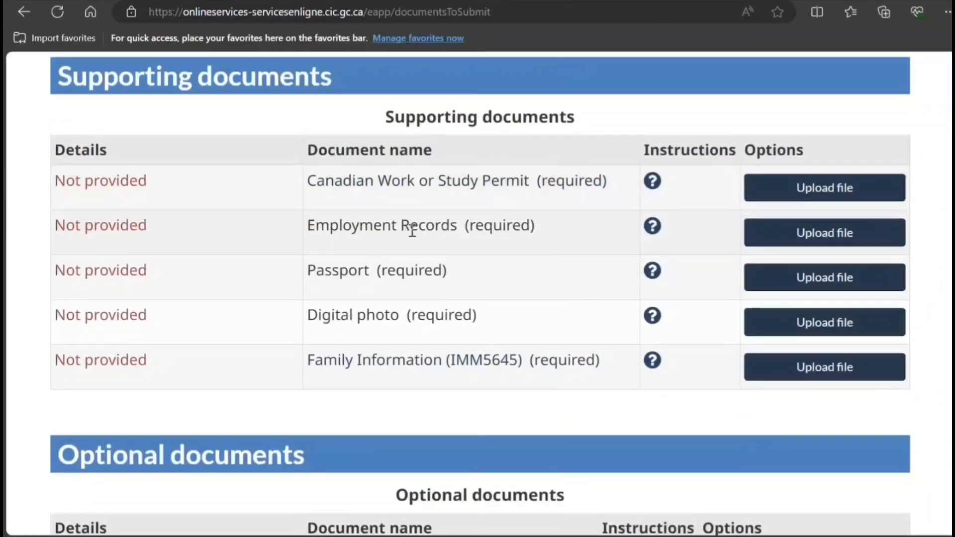
pyautogui.click(651, 229)
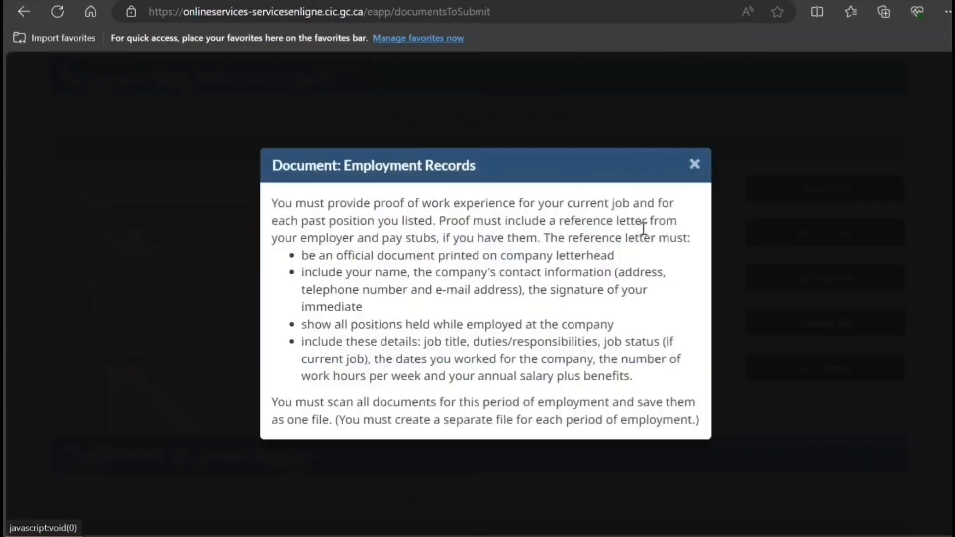
pyautogui.moveTo(305, 205); pyautogui.dragTo(493, 451)
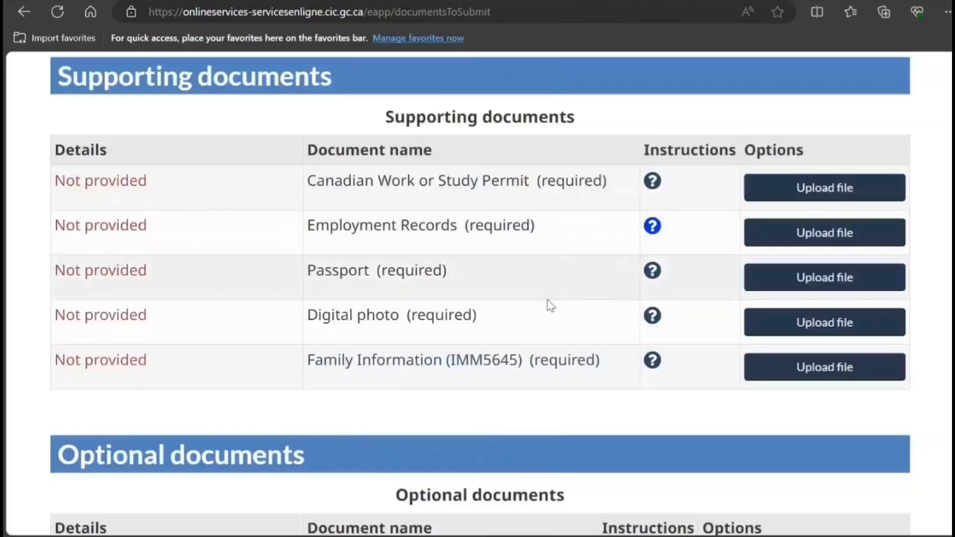
pyautogui.scroll(-6, 508, 320)
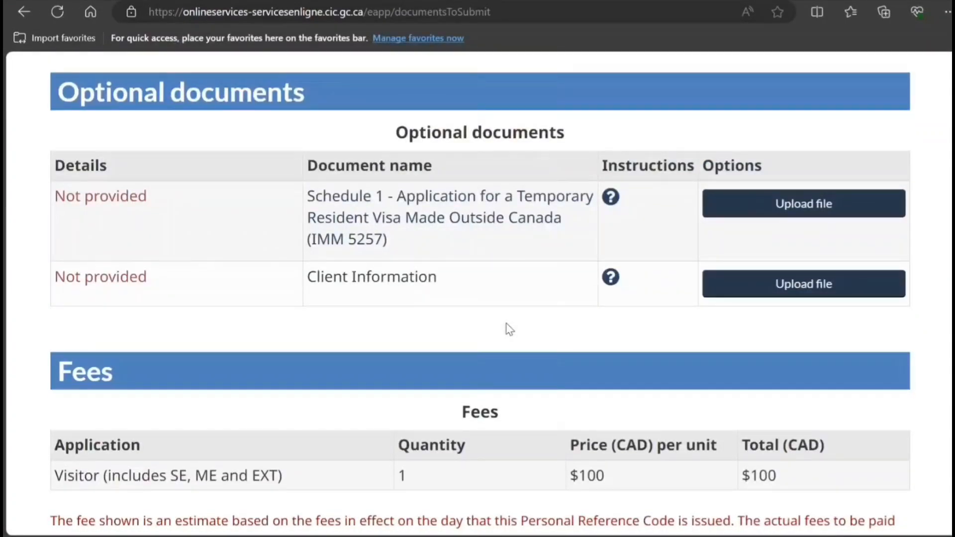
pyautogui.scroll(5, 481, 301)
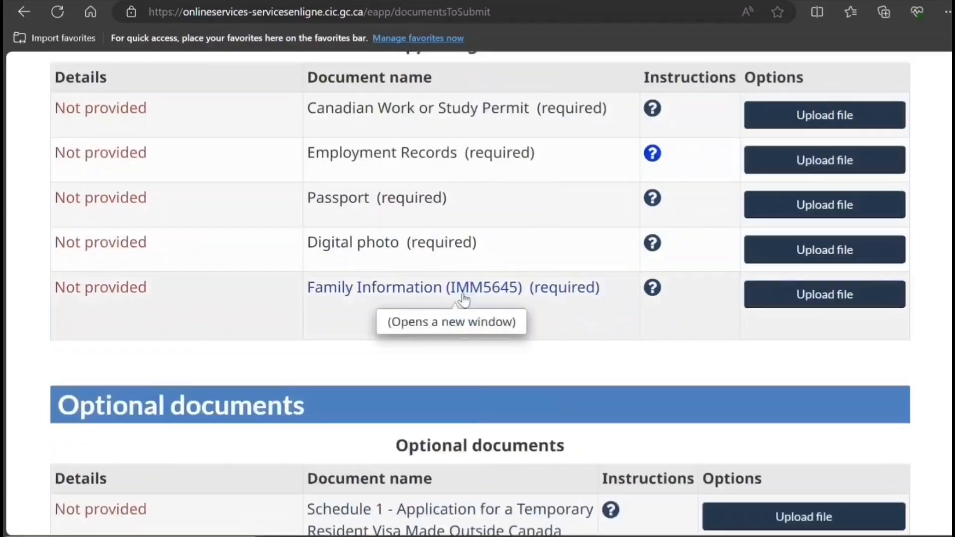
pyautogui.scroll(-3, 474, 384)
pyautogui.scroll(-2, 486, 389)
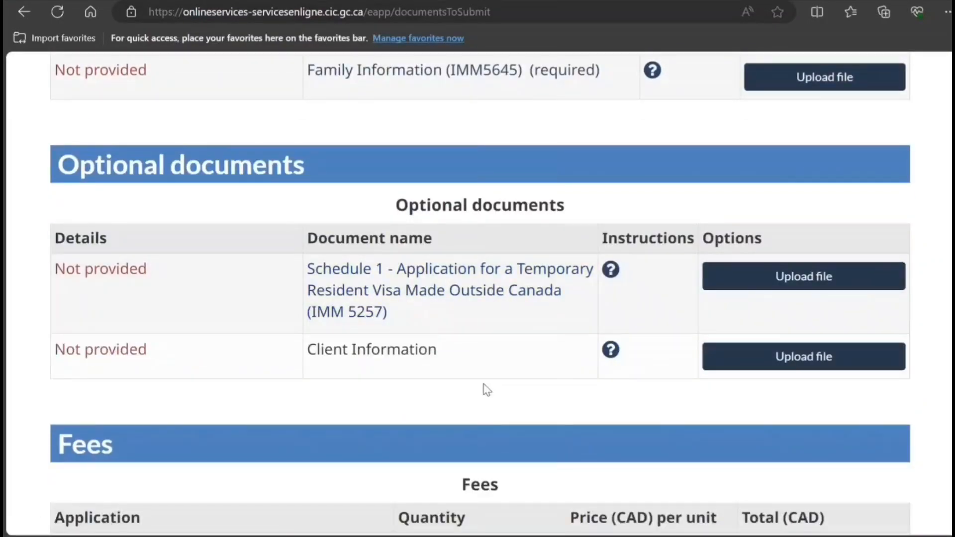
pyautogui.scroll(3, 486, 389)
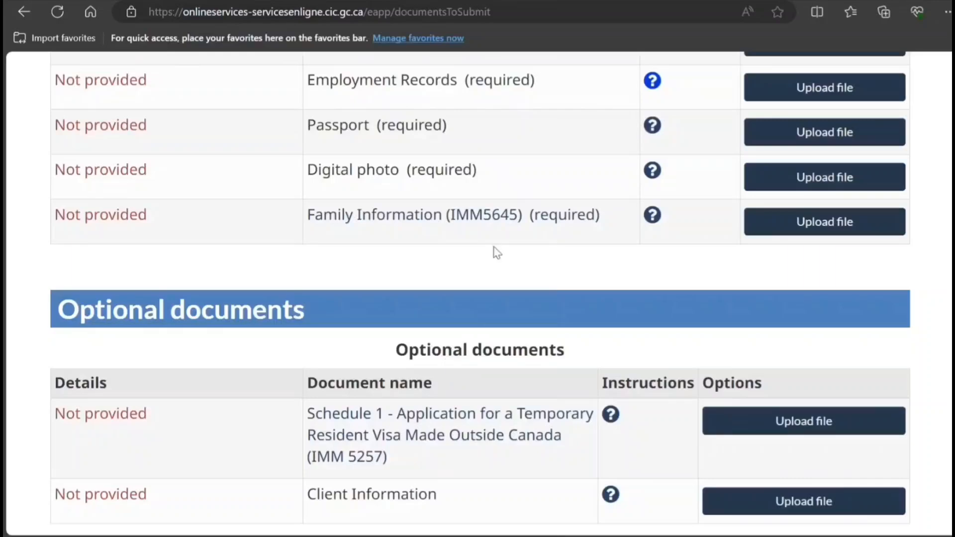
pyautogui.scroll(-8, 448, 473)
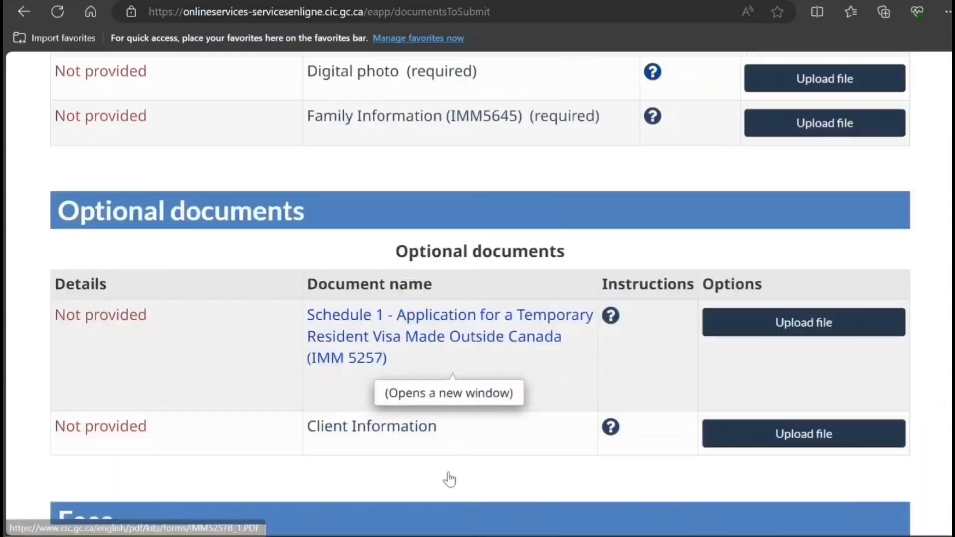
pyautogui.scroll(-4, 685, 339)
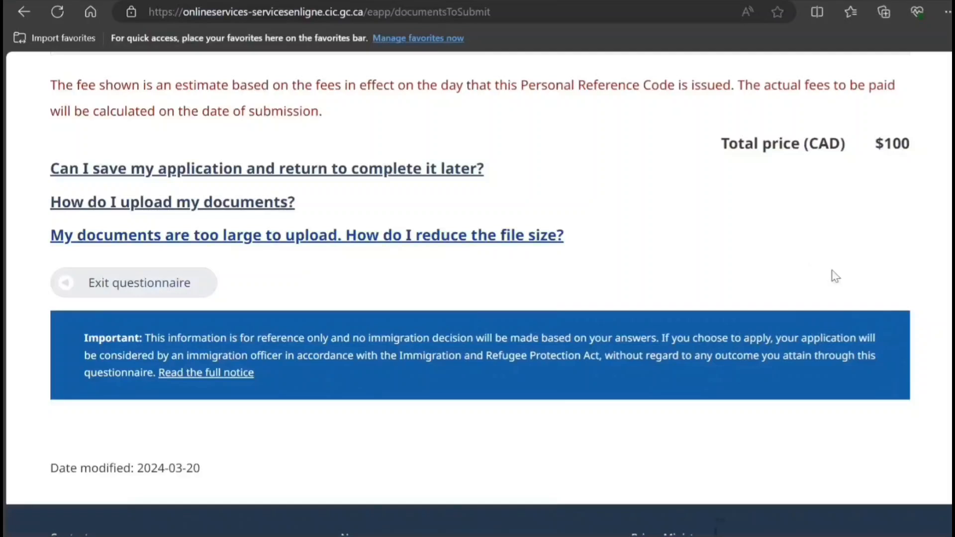